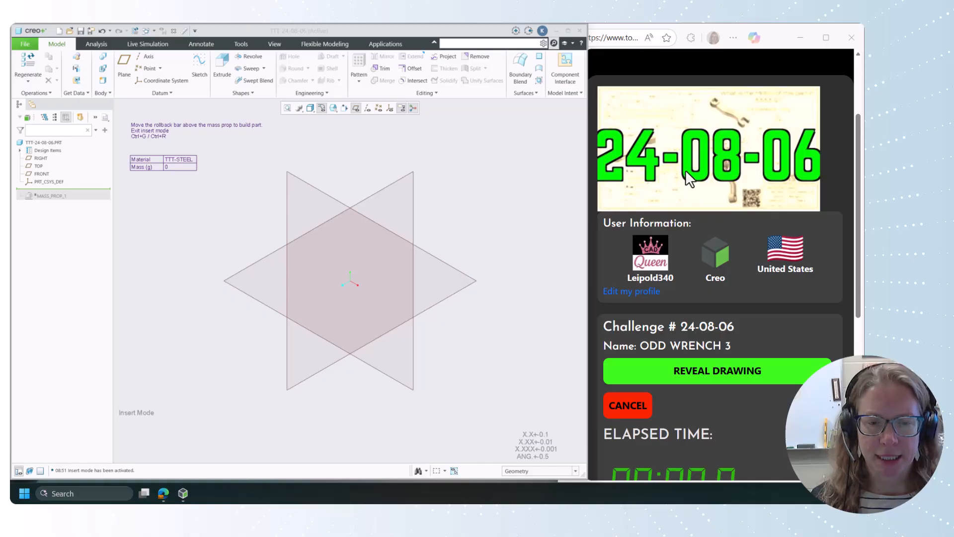
Reveal the challenge drawing, switch to Creo and start a sketch on the FRONT plane with RIGHT as the right-facing orientation reference
{"action": "left_click", "coordinate": [694, 386]}
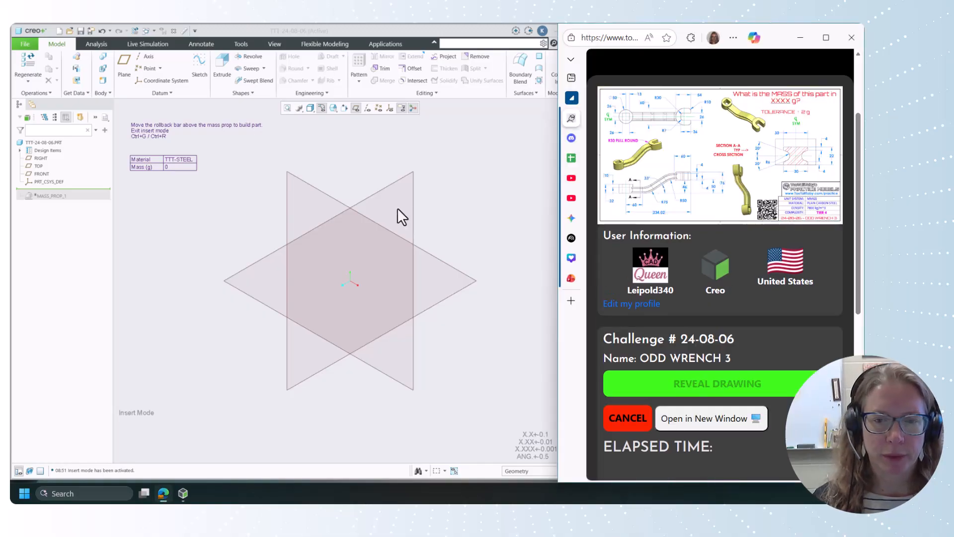
{"action": "left_click", "coordinate": [483, 191]}
{"action": "left_click", "coordinate": [199, 65]}
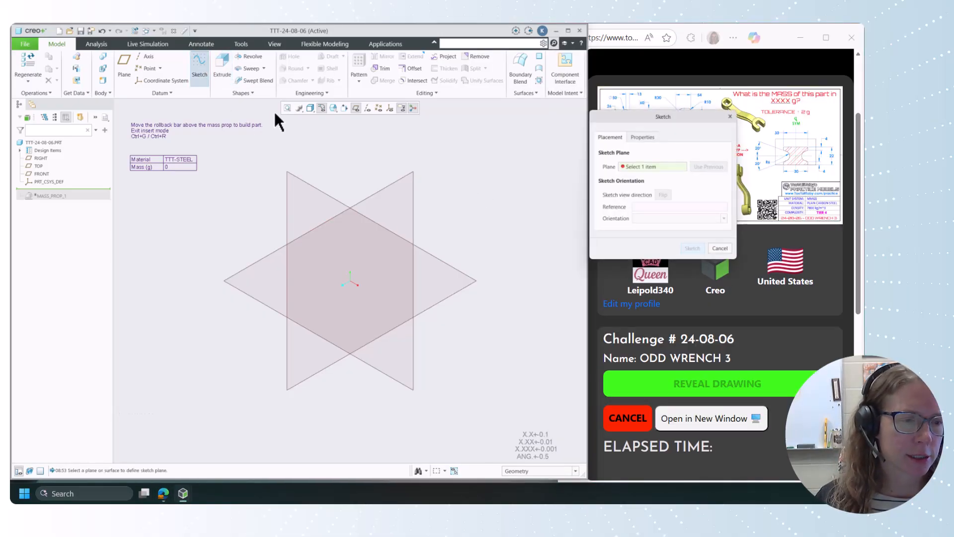
{"action": "left_click", "coordinate": [314, 195]}
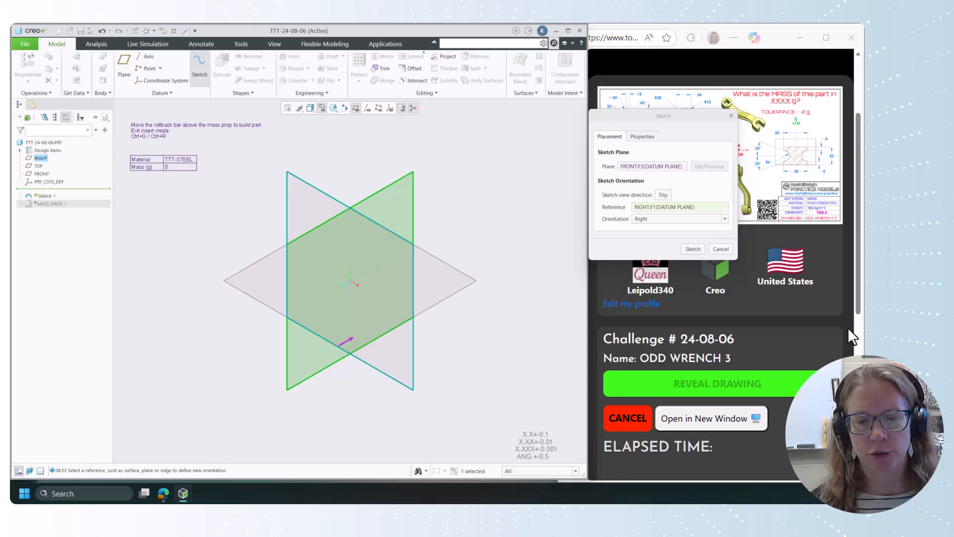
{"action": "left_click", "coordinate": [692, 249]}
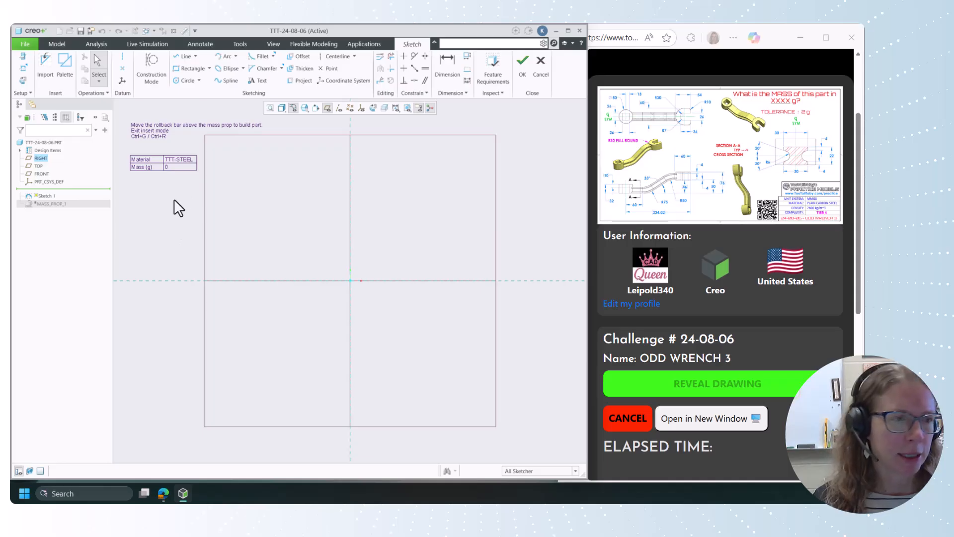
Sketch a connected path from the origin: a horizontal line about 142 mm long, a rising slope about 125 mm high, and a horizontal line about 164 mm long
{"action": "left_click", "coordinate": [175, 57]}
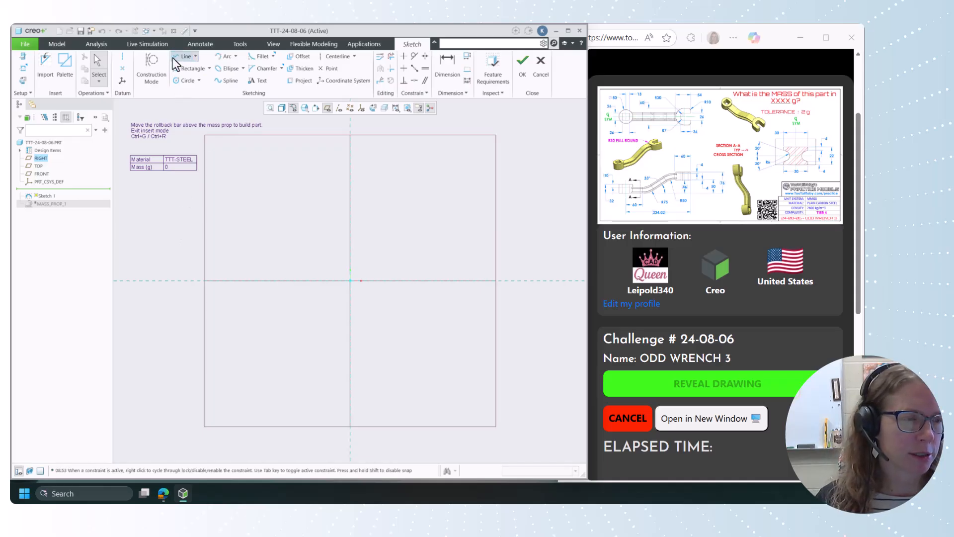
{"action": "left_click", "coordinate": [350, 280]}
{"action": "left_click", "coordinate": [431, 280]}
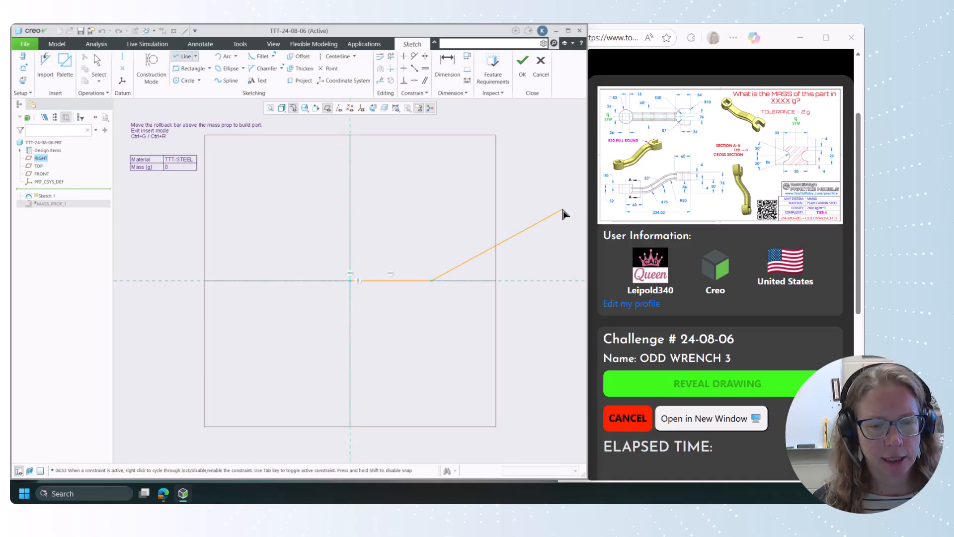
{"action": "left_click", "coordinate": [562, 209]}
{"action": "middle_click_drag", "start_coordinate": [562, 207], "coordinate": [324, 221], "text": "shift"}
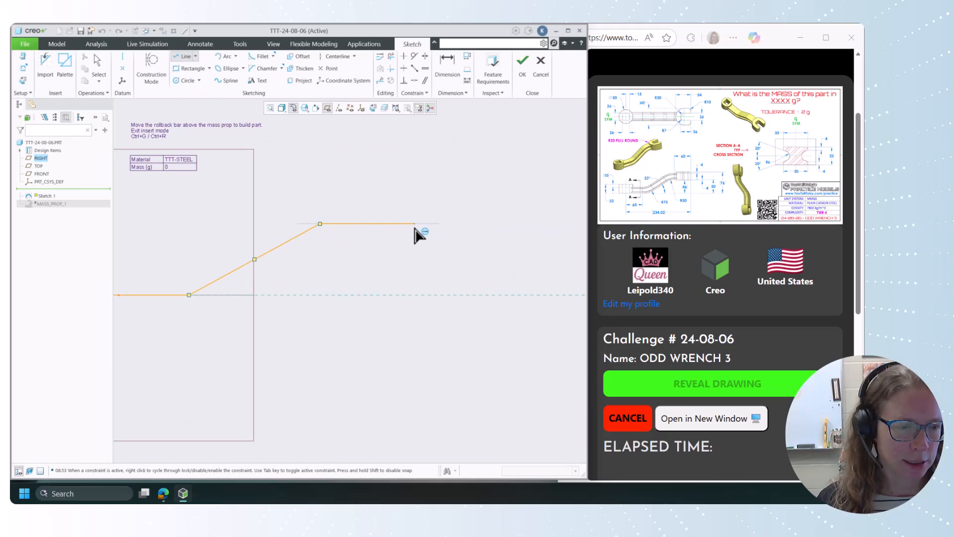
{"action": "left_click", "coordinate": [415, 224]}
{"action": "middle_click", "coordinate": [484, 261]}
{"action": "middle_click", "coordinate": [484, 262]}
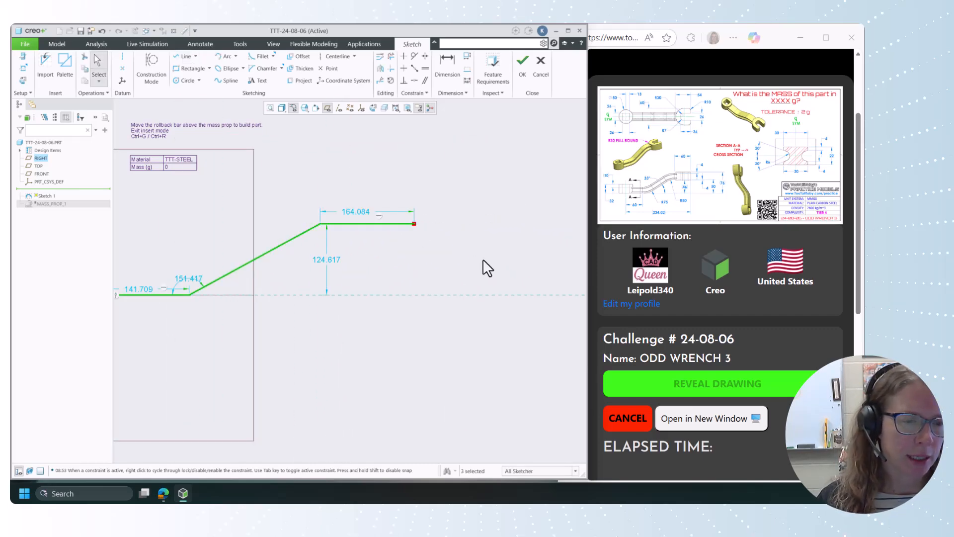
Fillet the upper and lower corners of the path where the slope meets the two horizontal lines, with radii of about 64 mm
{"action": "left_click", "coordinate": [260, 59]}
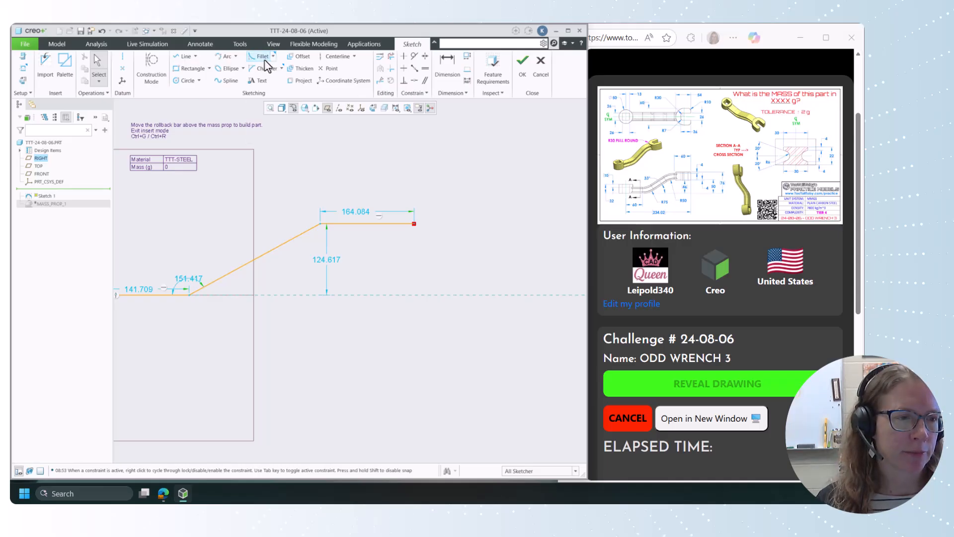
{"action": "left_click", "coordinate": [310, 229]}
{"action": "left_click", "coordinate": [322, 224]}
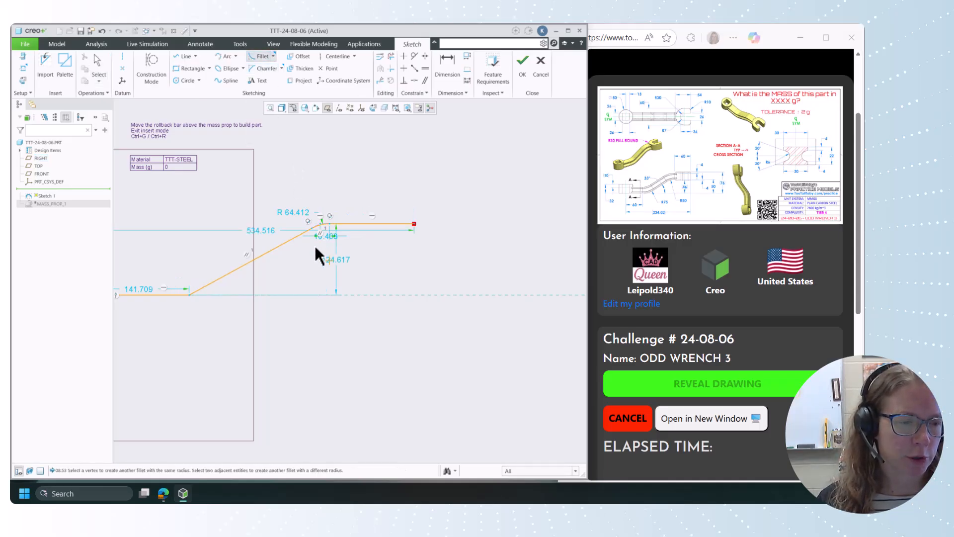
{"action": "left_click", "coordinate": [196, 294]}
{"action": "left_click", "coordinate": [187, 294]}
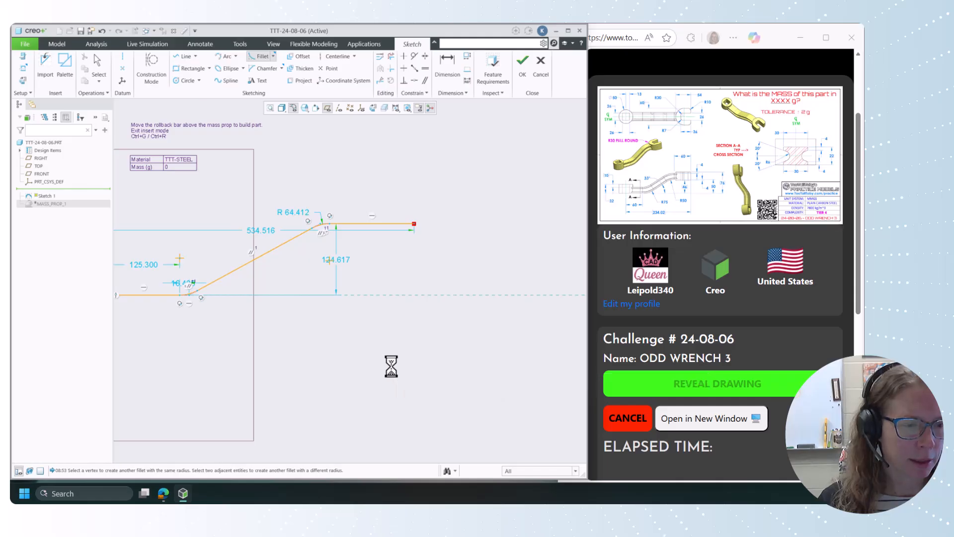
{"action": "middle_click", "coordinate": [391, 367]}
Delete the equal-radii constraint from the lower fillet so the two arcs can be sized independently
{"action": "scroll", "coordinate": [183, 291], "scroll_direction": "up", "scroll_amount": 5}
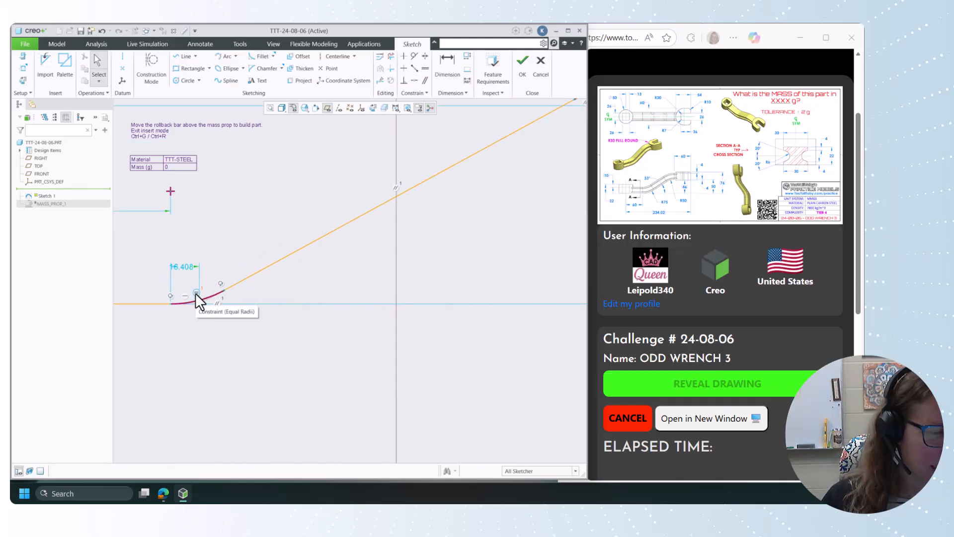
{"action": "left_click", "coordinate": [196, 294]}
{"action": "left_click", "coordinate": [392, 317]}
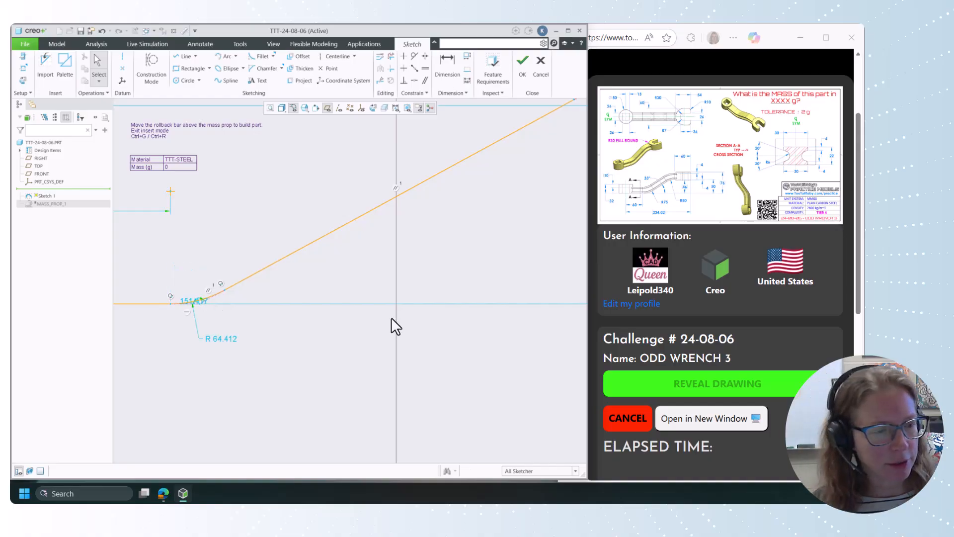
Set the path's vertical offset to 50 mm and both straight horizontal end segments to 60 mm
{"action": "scroll", "coordinate": [398, 333], "scroll_direction": "down", "scroll_amount": 5}
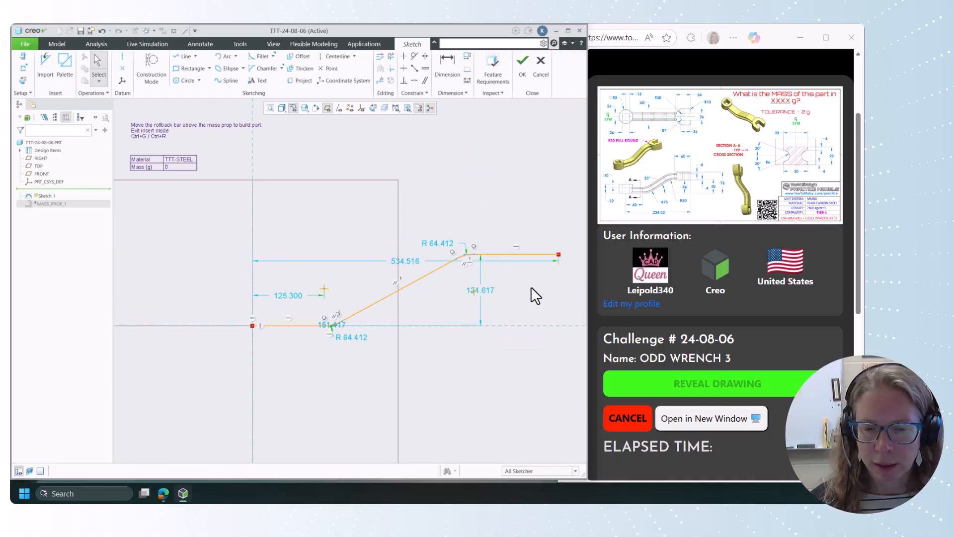
{"action": "double_click", "coordinate": [482, 290]}
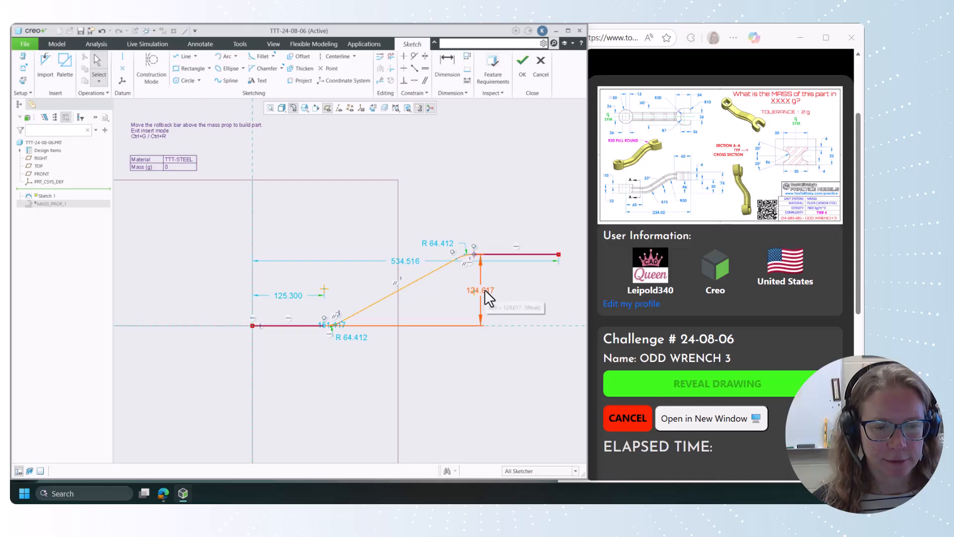
{"action": "type", "text": "50"}
{"action": "key", "text": "Return"}
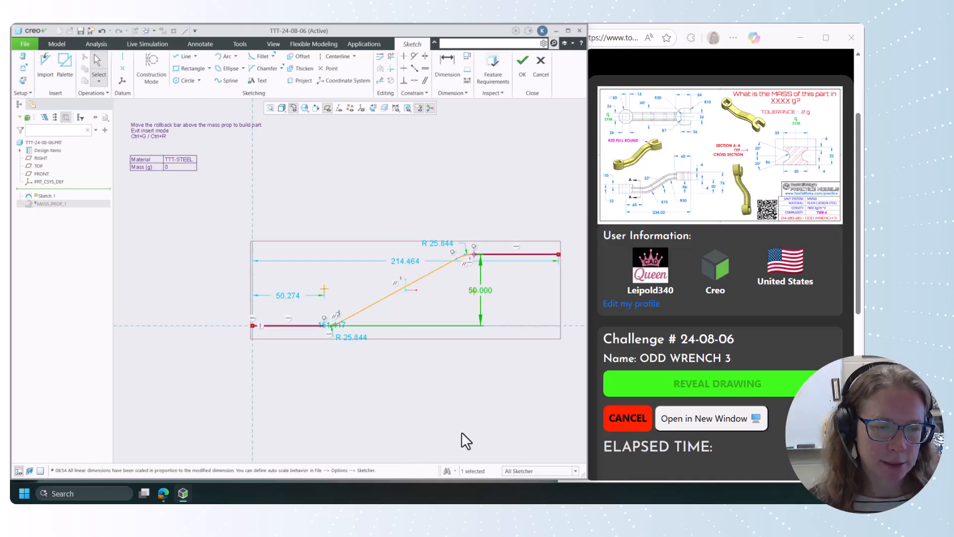
{"action": "double_click", "coordinate": [282, 295]}
{"action": "type", "text": "60"}
{"action": "key", "text": "Return"}
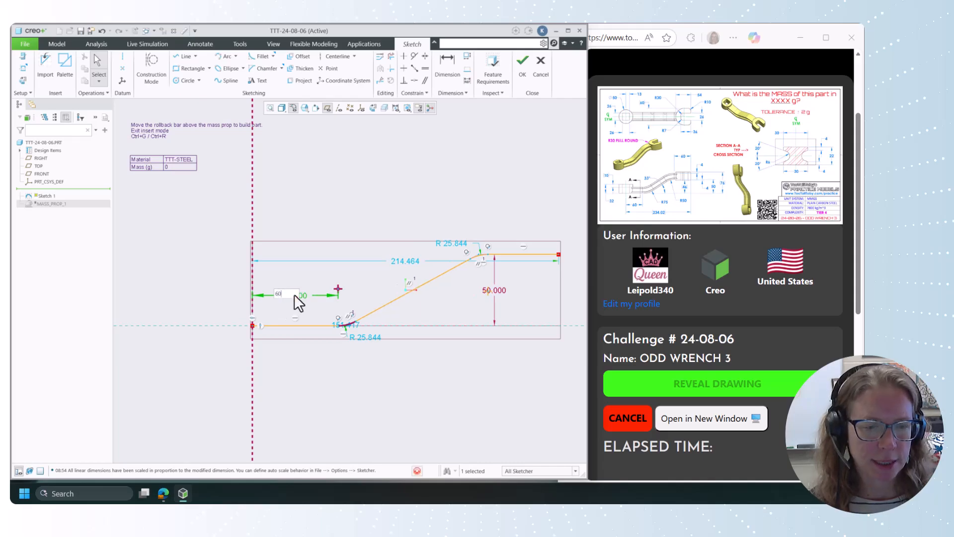
{"action": "left_click", "coordinate": [523, 255]}
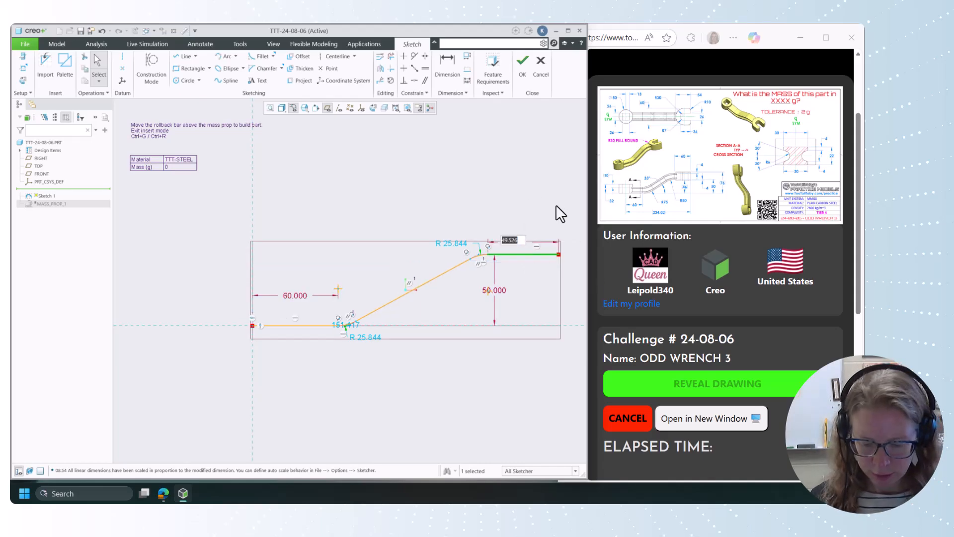
{"action": "type", "text": "60"}
{"action": "key", "text": "Return"}
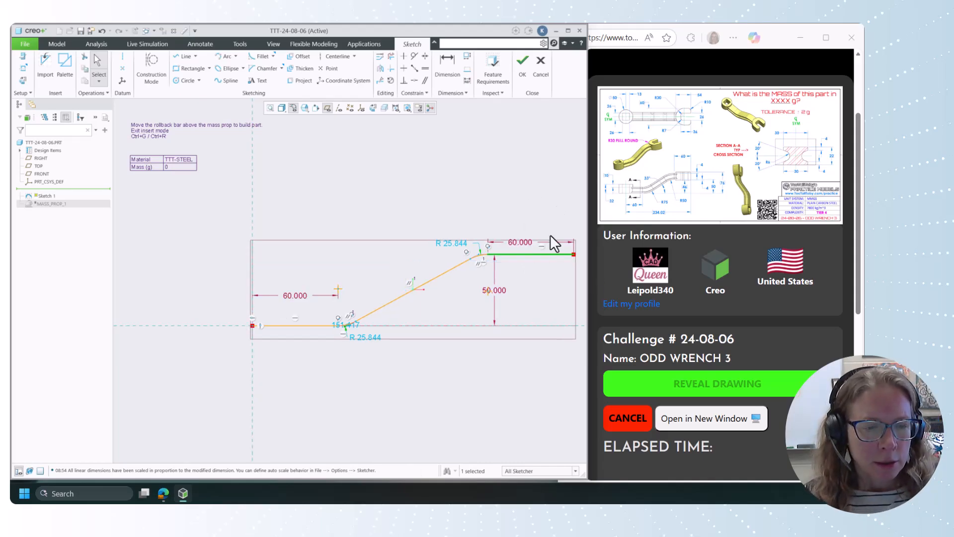
Set the lower fillet radius to 75 mm and the upper fillet radius to 50 mm
{"action": "left_click", "coordinate": [368, 338]}
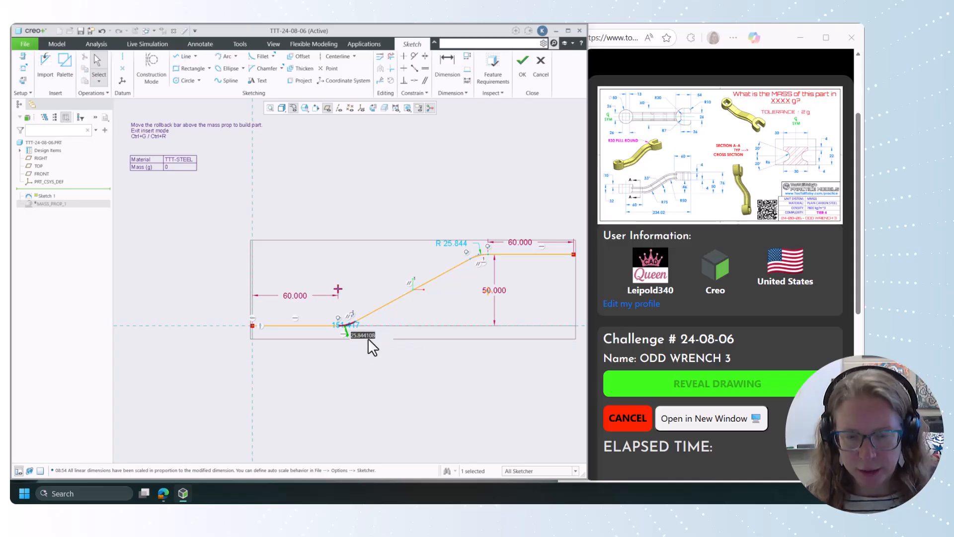
{"action": "key", "text": "Return"}
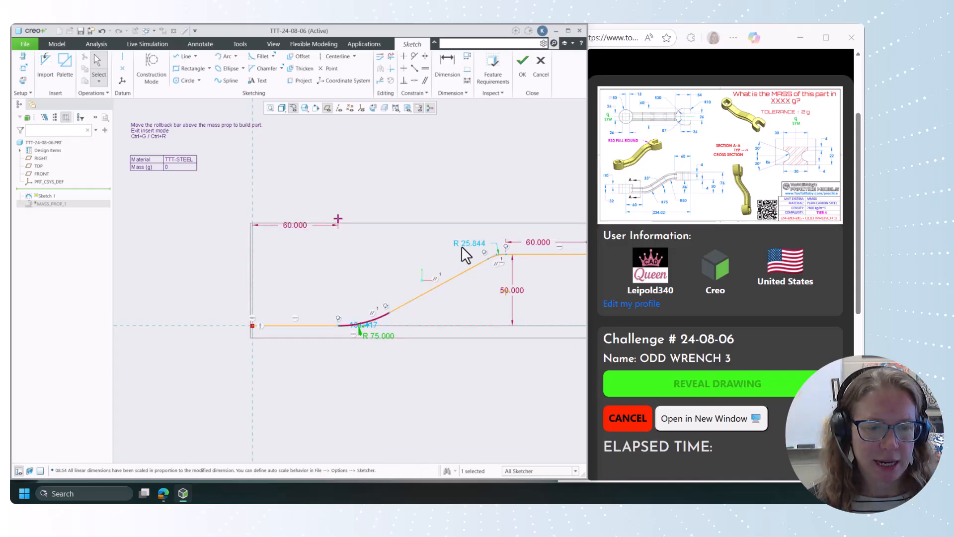
{"action": "double_click", "coordinate": [465, 244]}
{"action": "type", "text": "50"}
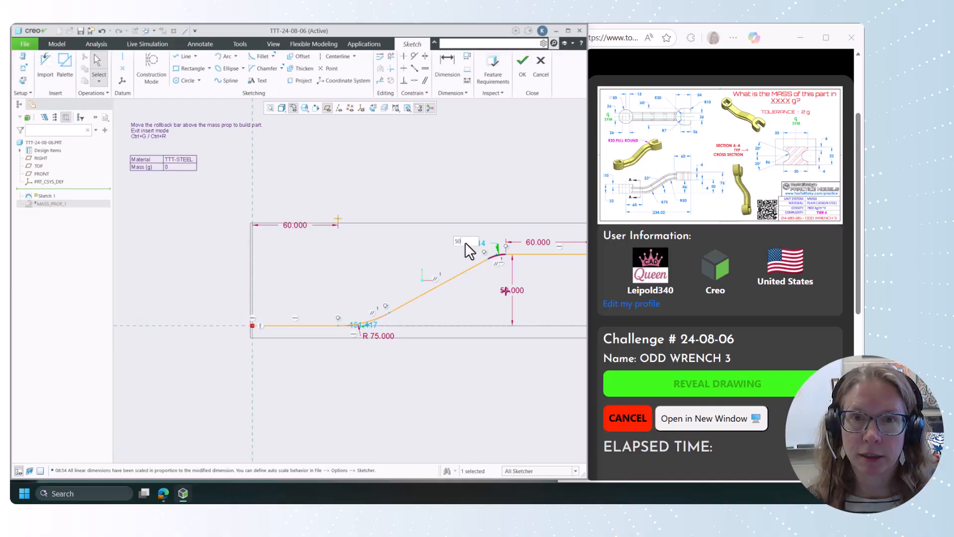
{"action": "key", "text": "Return"}
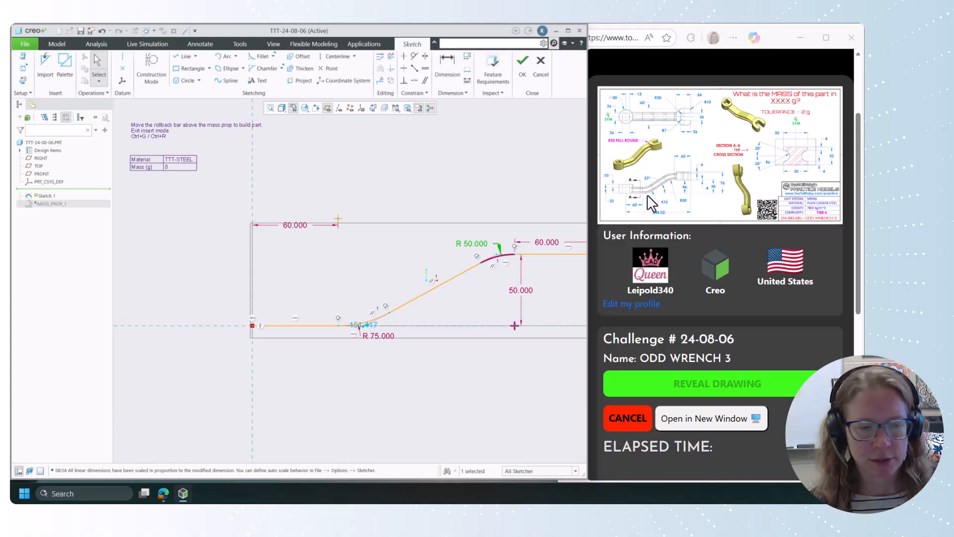
Dimension the angle between the sloped line and the horizontal reference as 33 degrees, and finish the sketch
{"action": "scroll", "coordinate": [313, 287], "scroll_direction": "up", "scroll_amount": 1}
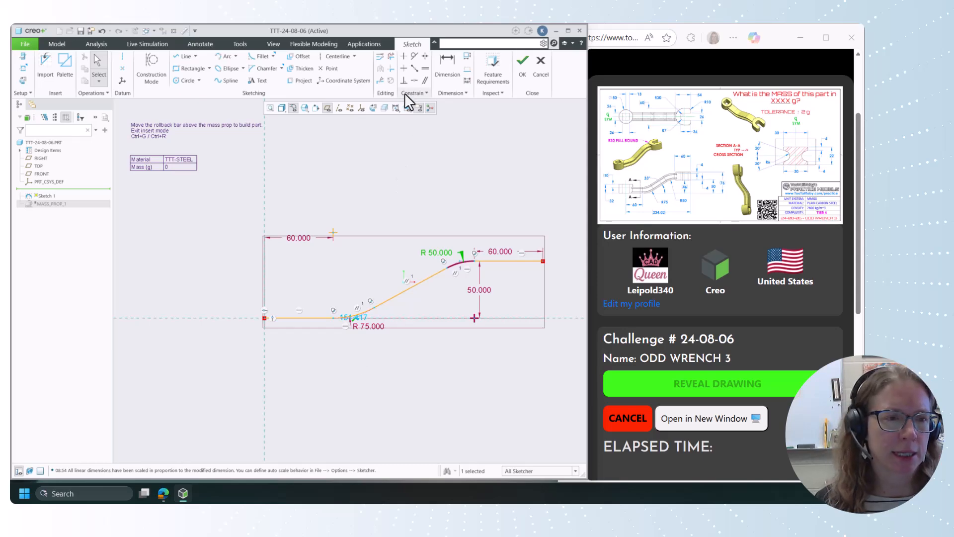
{"action": "left_click", "coordinate": [432, 318]}
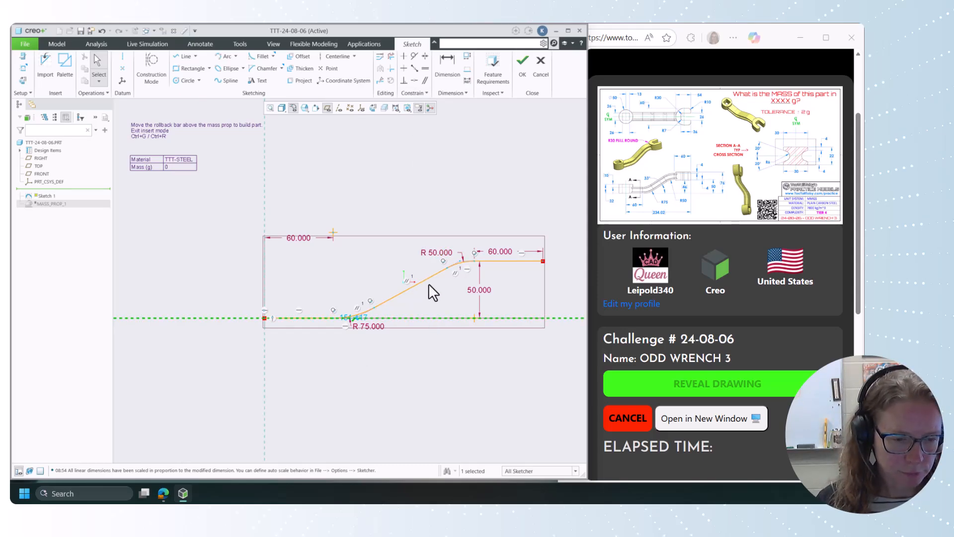
{"action": "left_click", "coordinate": [427, 286], "text": "ctrl"}
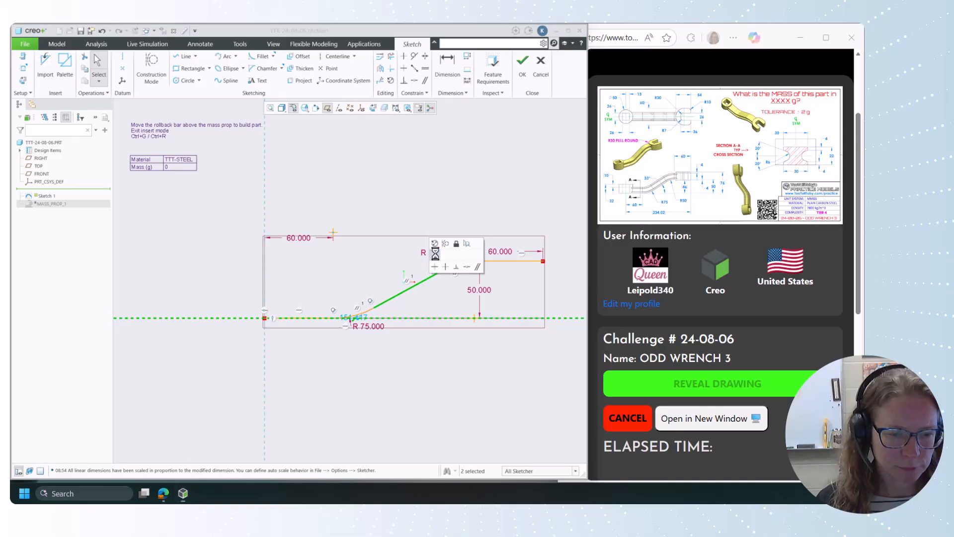
{"action": "left_click", "coordinate": [442, 253]}
{"action": "type", "text": "33"}
{"action": "key", "text": "Return"}
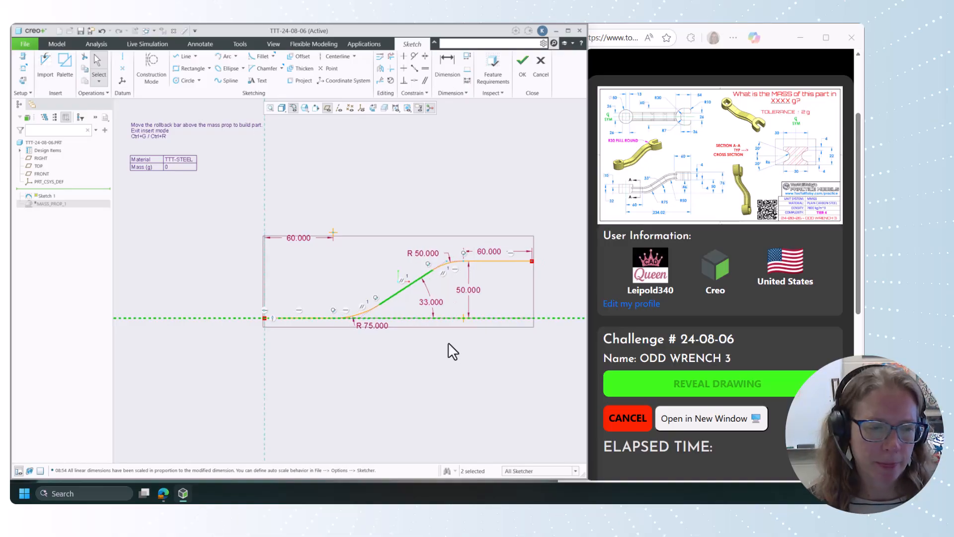
{"action": "scroll", "coordinate": [384, 348], "scroll_direction": "up", "scroll_amount": 1}
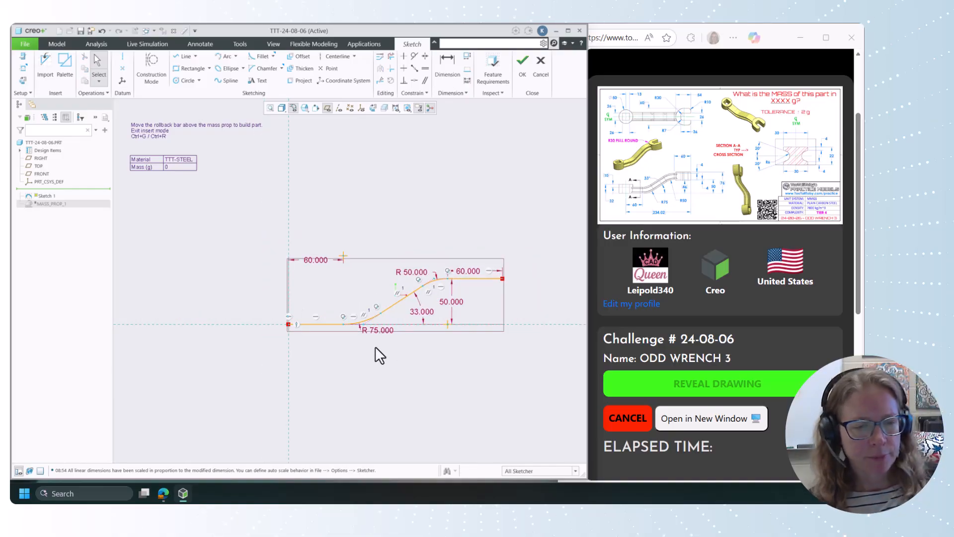
{"action": "left_click", "coordinate": [523, 64]}
{"action": "key", "text": "ctrl+d"}
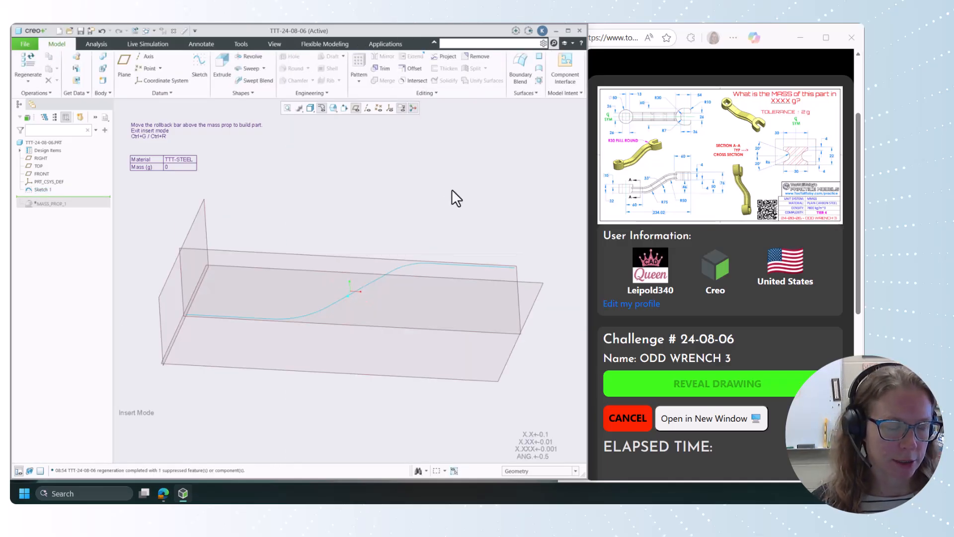
Start a Sweep using the S-shaped path sketch as trajectory, and open its section sketch
{"action": "mouse_move", "coordinate": [471, 190]}
{"action": "middle_mouse_down"}
{"action": "mouse_move", "coordinate": [454, 162]}
{"action": "mouse_move", "coordinate": [426, 187]}
{"action": "middle_mouse_up"}
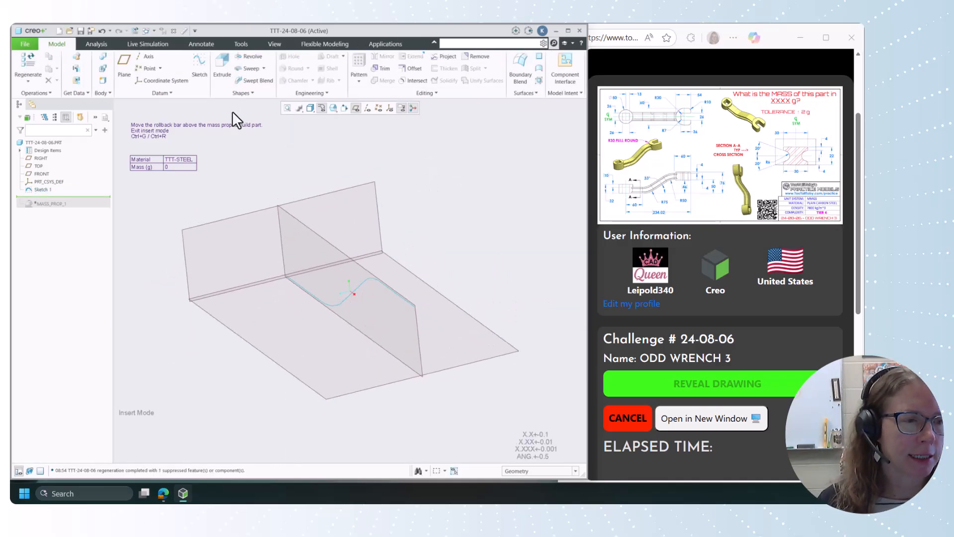
{"action": "left_click", "coordinate": [250, 70]}
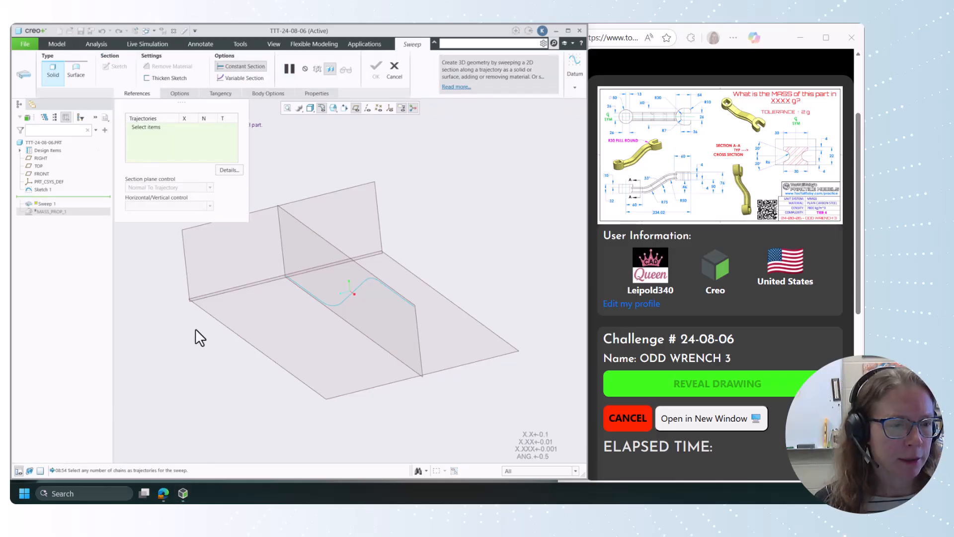
{"action": "left_click", "coordinate": [346, 297]}
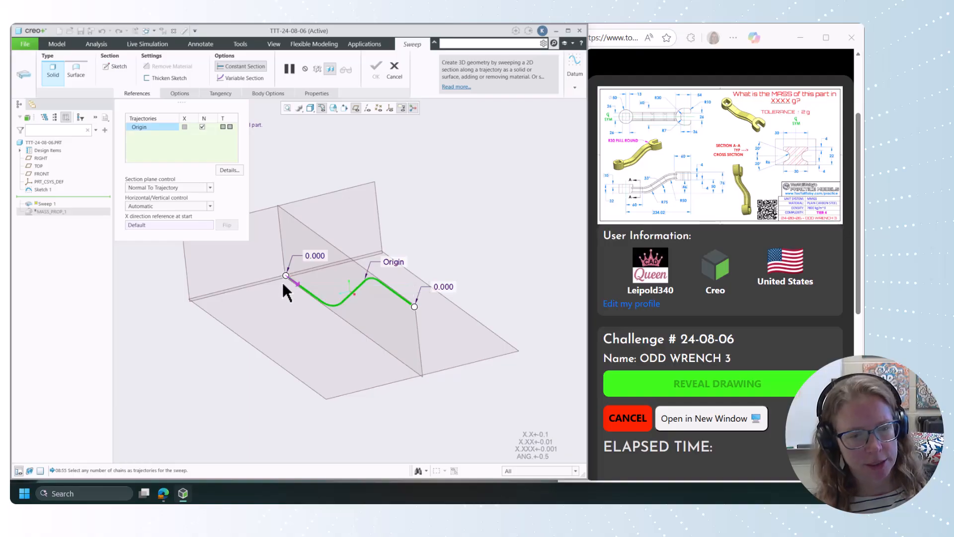
{"action": "left_click", "coordinate": [111, 64]}
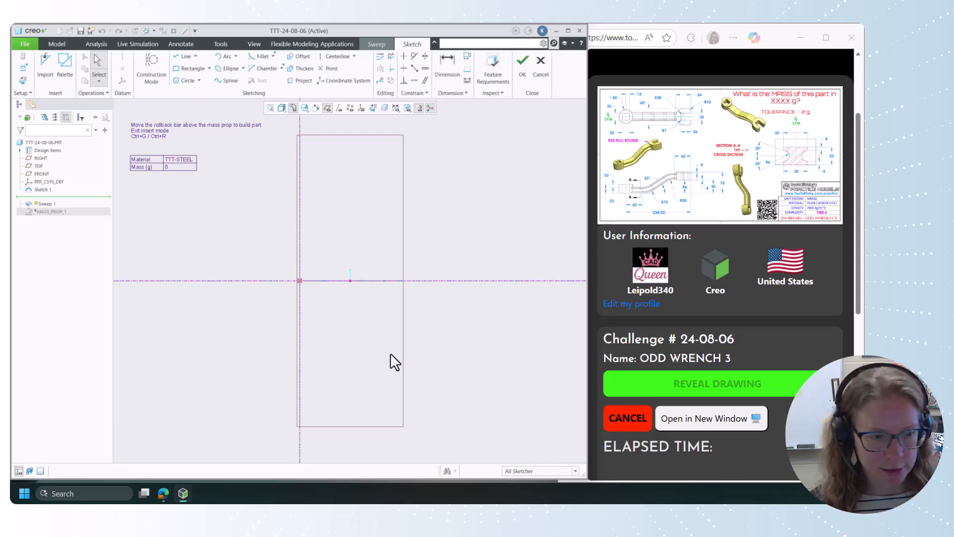
Rotate the section sketch view a quarter turn so the plane's long side runs horizontally, with the origin centred
{"action": "scroll", "coordinate": [391, 353], "scroll_direction": "up", "scroll_amount": 1}
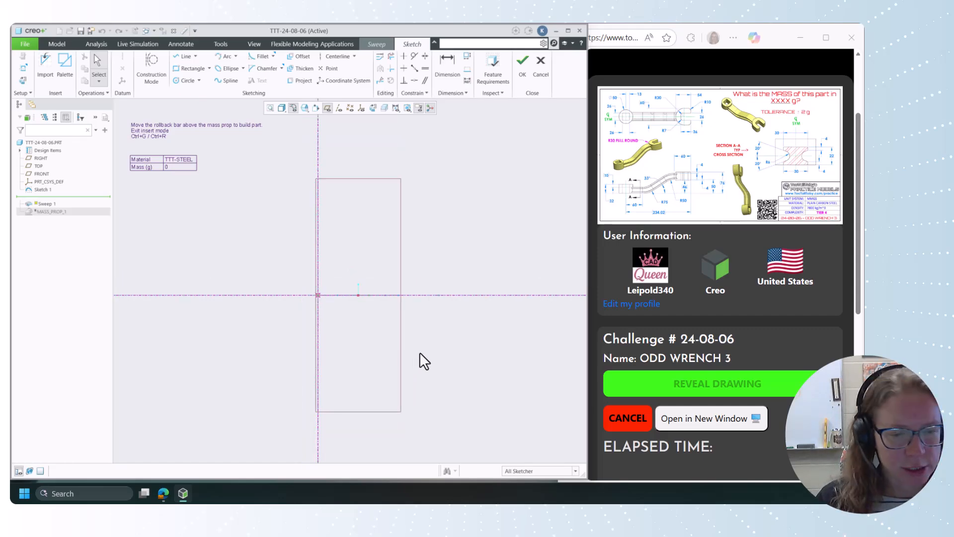
{"action": "middle_click_drag", "start_coordinate": [460, 350], "coordinate": [389, 362], "text": "ctrl"}
{"action": "scroll", "coordinate": [339, 323], "scroll_direction": "up", "scroll_amount": 4}
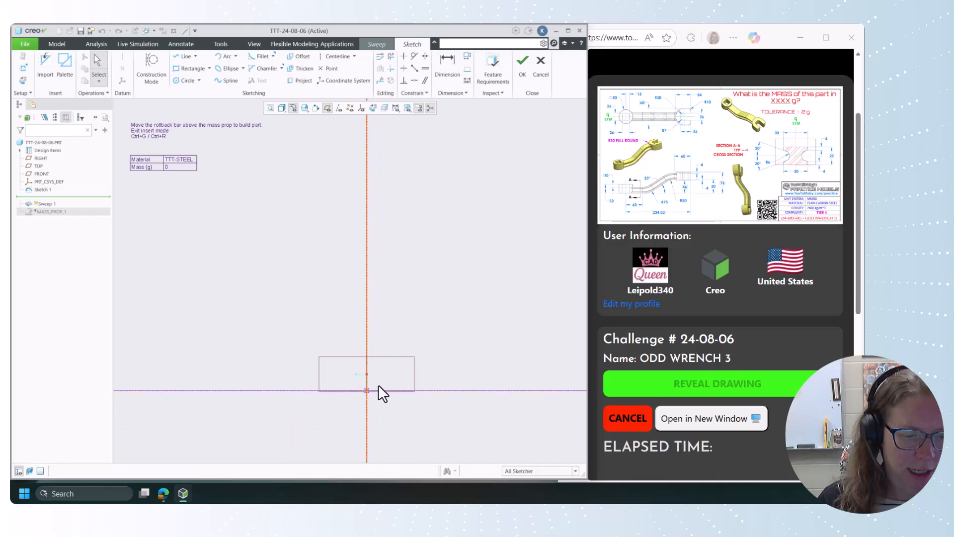
{"action": "scroll", "coordinate": [382, 396], "scroll_direction": "down", "scroll_amount": 2}
{"action": "scroll", "coordinate": [383, 398], "scroll_direction": "up", "scroll_amount": 2}
{"action": "scroll", "coordinate": [387, 408], "scroll_direction": "down", "scroll_amount": 4}
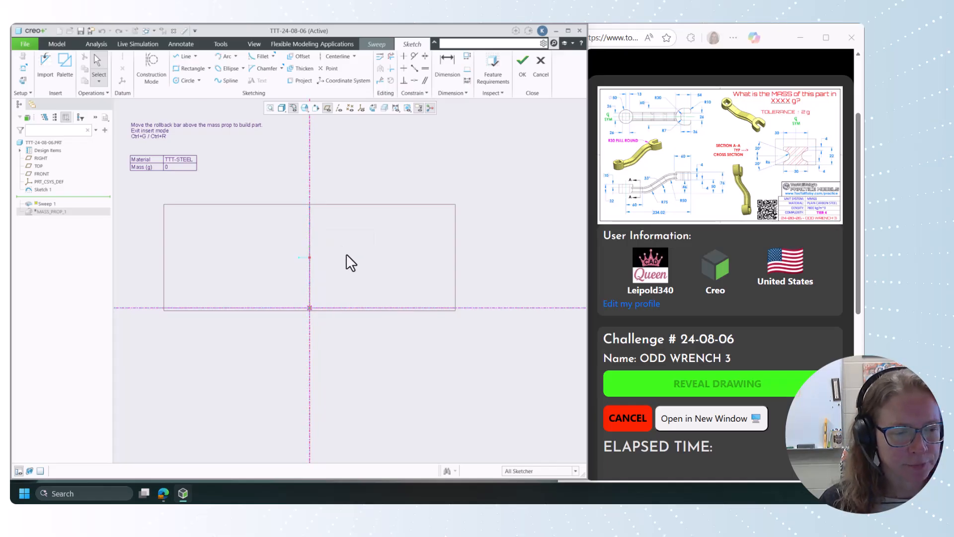
Reorient the view from the default 3D orientation to be normal to the RIGHT plane using View Normal
{"action": "key", "text": "ctrl+d"}
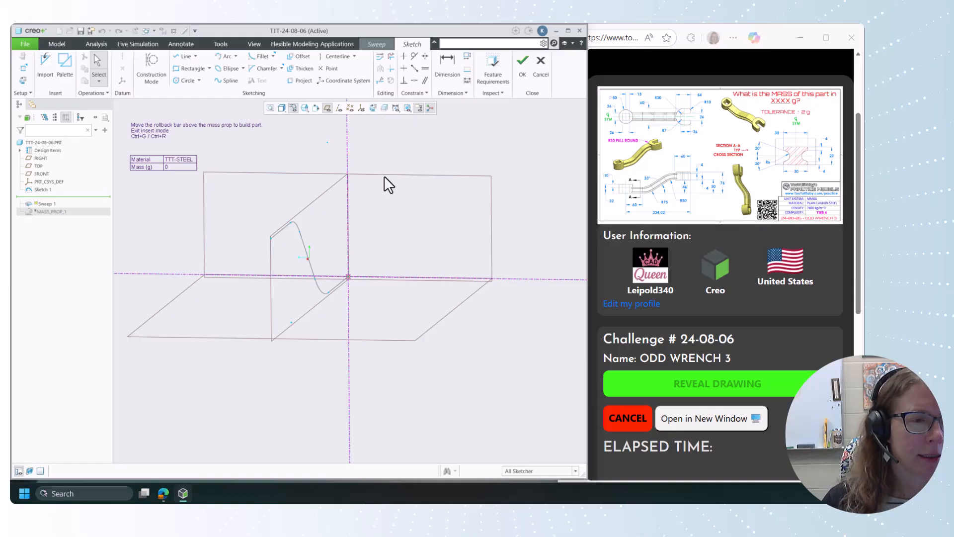
{"action": "left_click", "coordinate": [306, 110]}
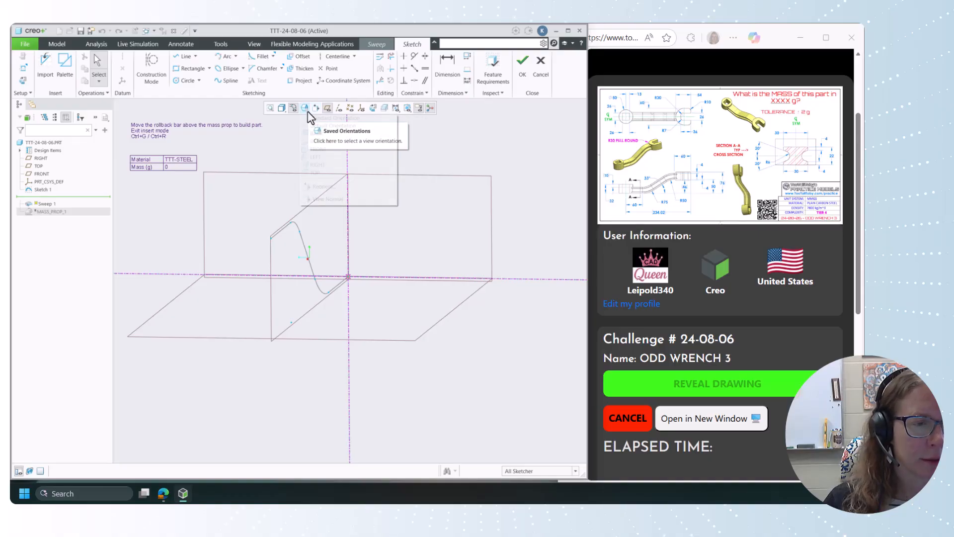
{"action": "left_click", "coordinate": [322, 199]}
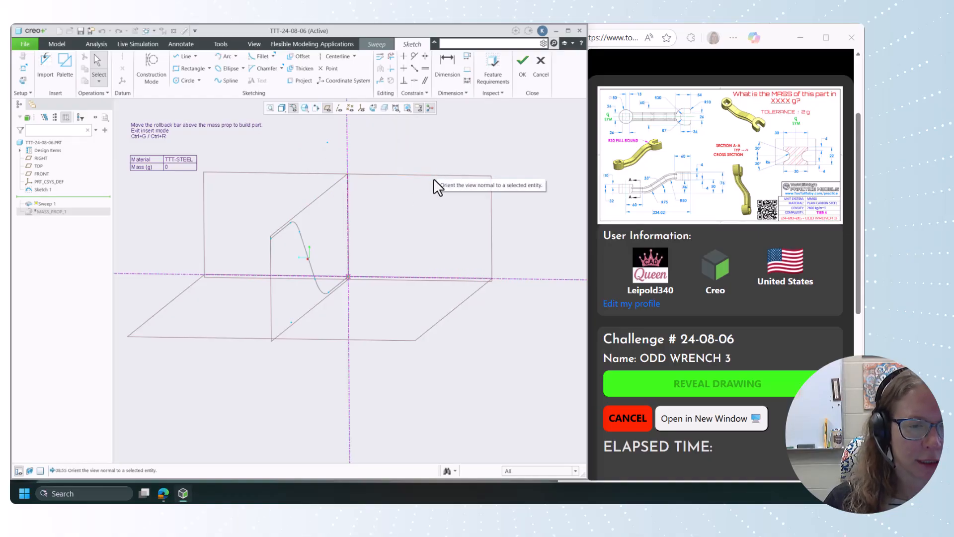
{"action": "left_click", "coordinate": [434, 178]}
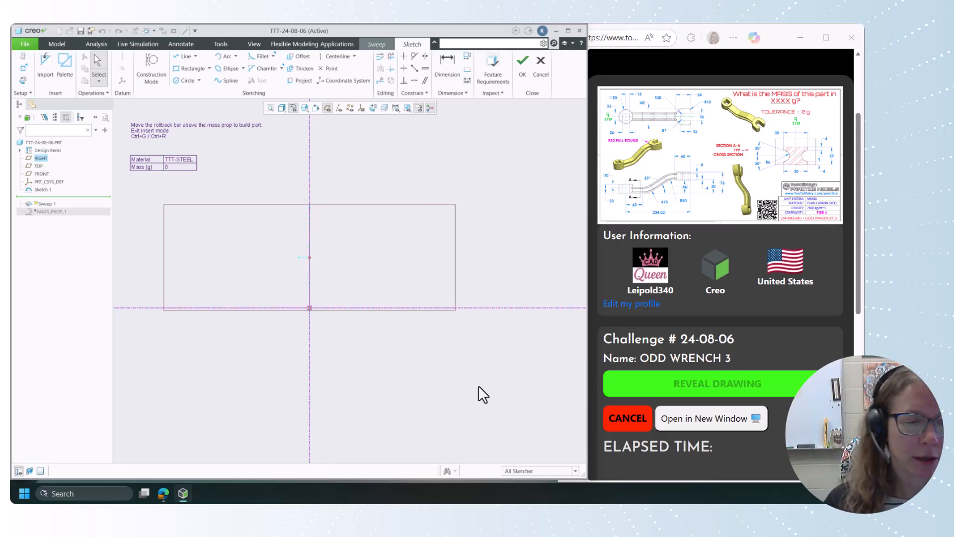
{"action": "middle_click_drag", "start_coordinate": [478, 394], "coordinate": [455, 383]}
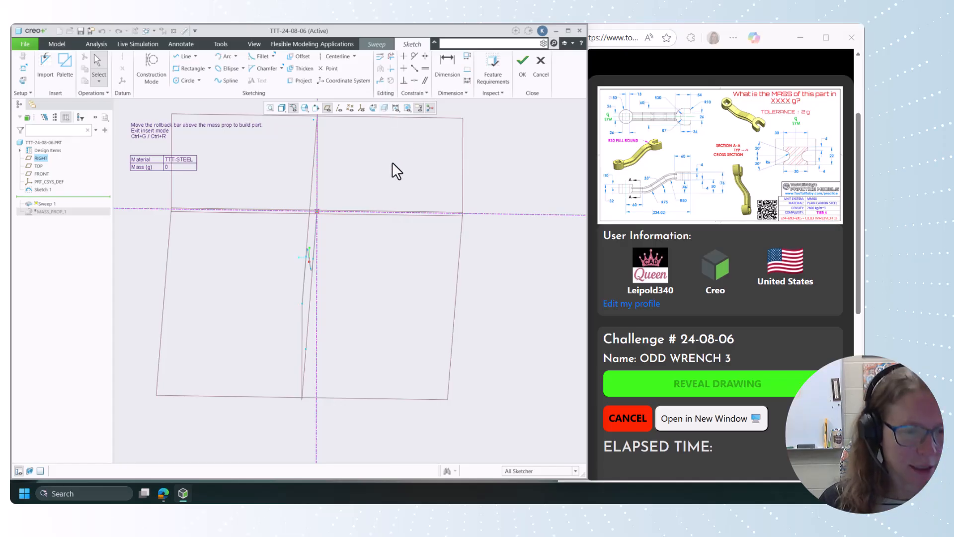
{"action": "key", "text": "v"}
{"action": "left_click", "coordinate": [462, 136]}
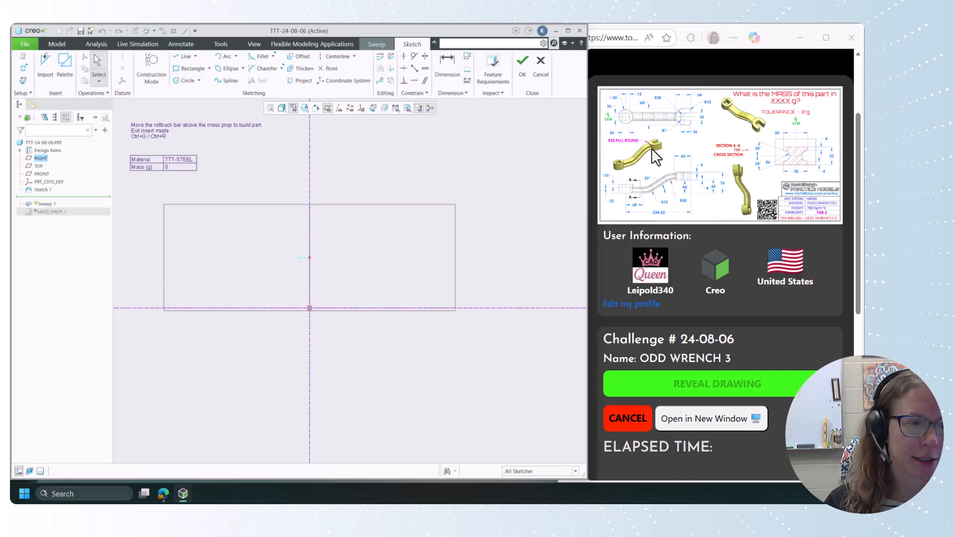
Draw a line chain from the origin: about 28.5 mm along the horizontal reference, about 9.6 mm up, and a line sloping up toward the centre
{"action": "left_click", "coordinate": [180, 58]}
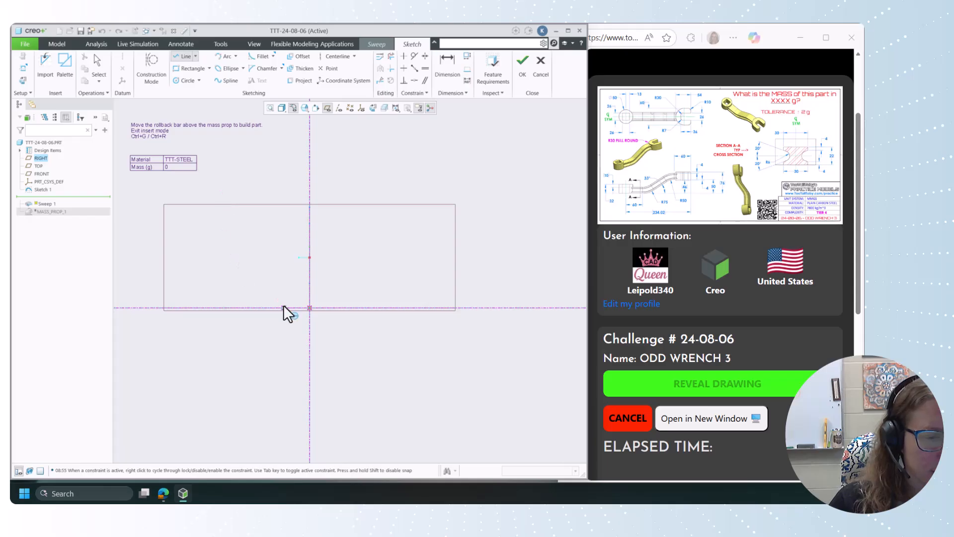
{"action": "left_click", "coordinate": [309, 308]}
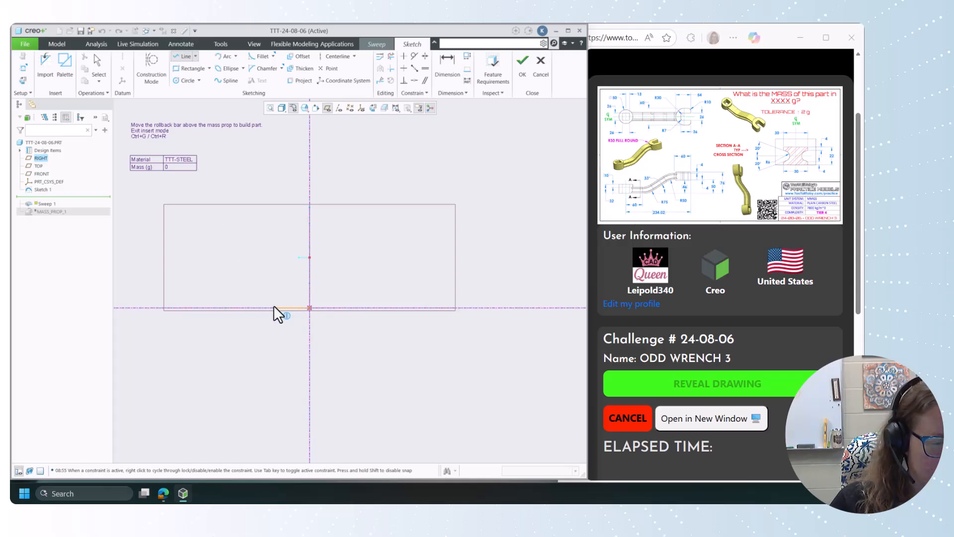
{"action": "left_click", "coordinate": [252, 307]}
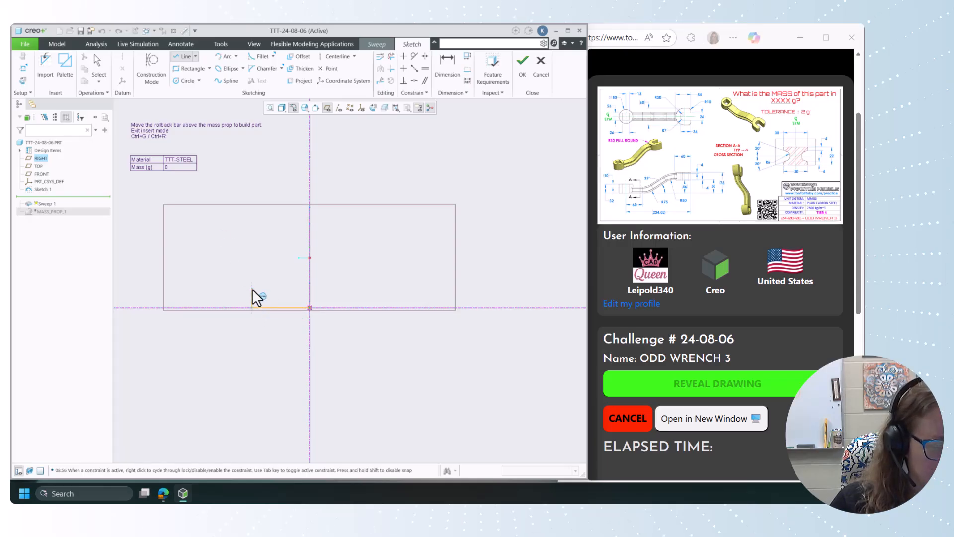
{"action": "left_click", "coordinate": [252, 289]}
{"action": "left_click", "coordinate": [287, 276]}
{"action": "middle_click", "coordinate": [287, 278]}
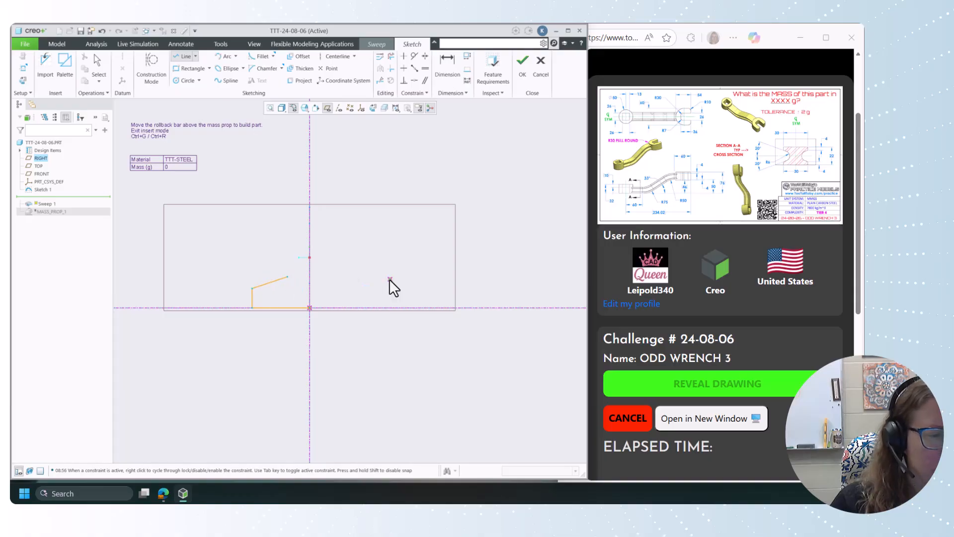
{"action": "middle_click", "coordinate": [246, 180]}
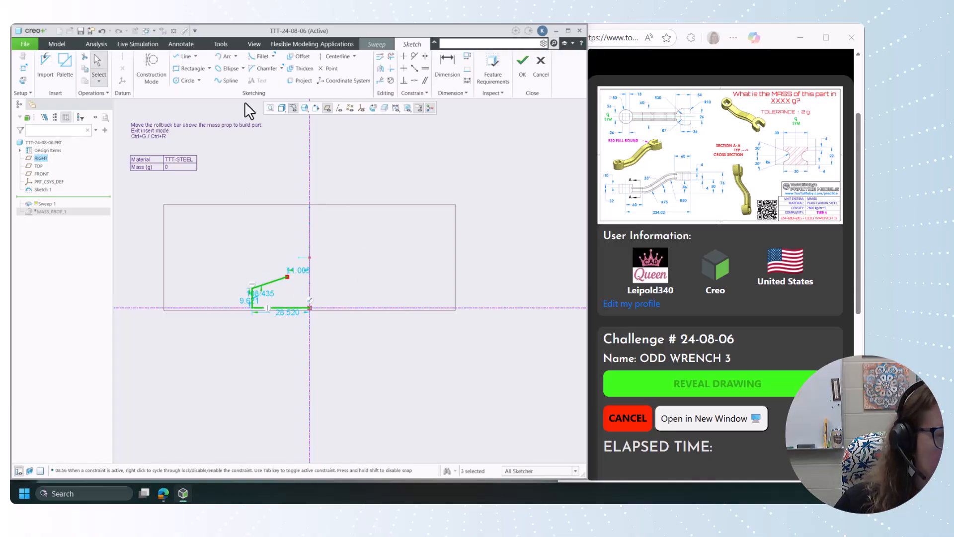
Draw a tangent arc of about 8.3 mm radius from the sloped line's end, curving upward toward the vertical reference
{"action": "left_click", "coordinate": [227, 57]}
{"action": "left_click", "coordinate": [284, 278]}
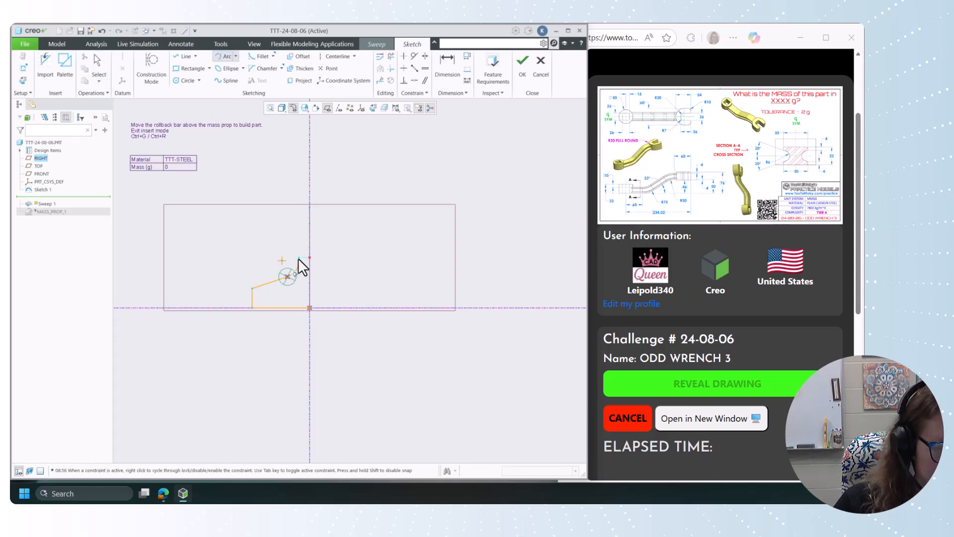
{"action": "left_click", "coordinate": [298, 261]}
{"action": "middle_click", "coordinate": [350, 257]}
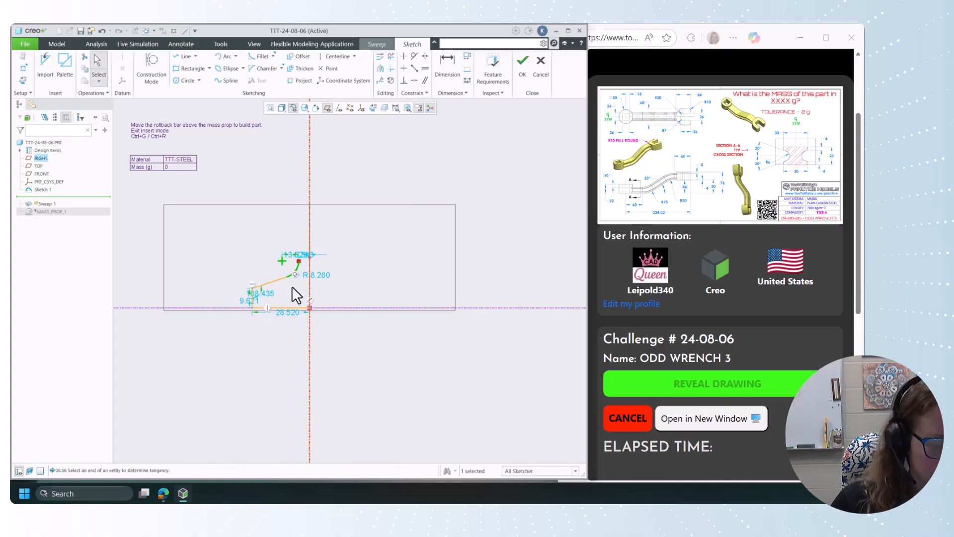
Try a Horizontal constraint between the arc's free endpoint and its centre, and undo it
{"action": "scroll", "coordinate": [287, 290], "scroll_direction": "down", "scroll_amount": 2}
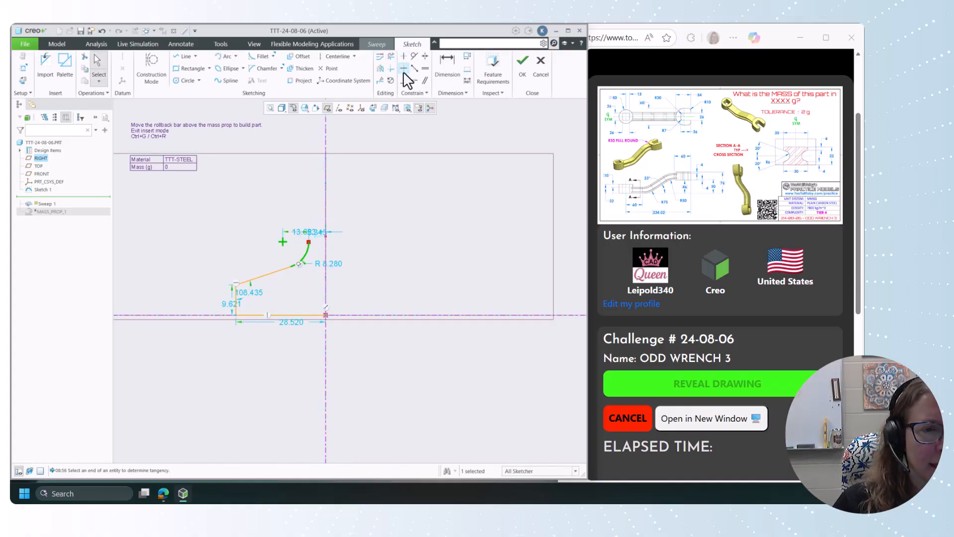
{"action": "left_click", "coordinate": [404, 69]}
{"action": "scroll", "coordinate": [328, 249], "scroll_direction": "down", "scroll_amount": 1}
{"action": "left_click", "coordinate": [305, 238]}
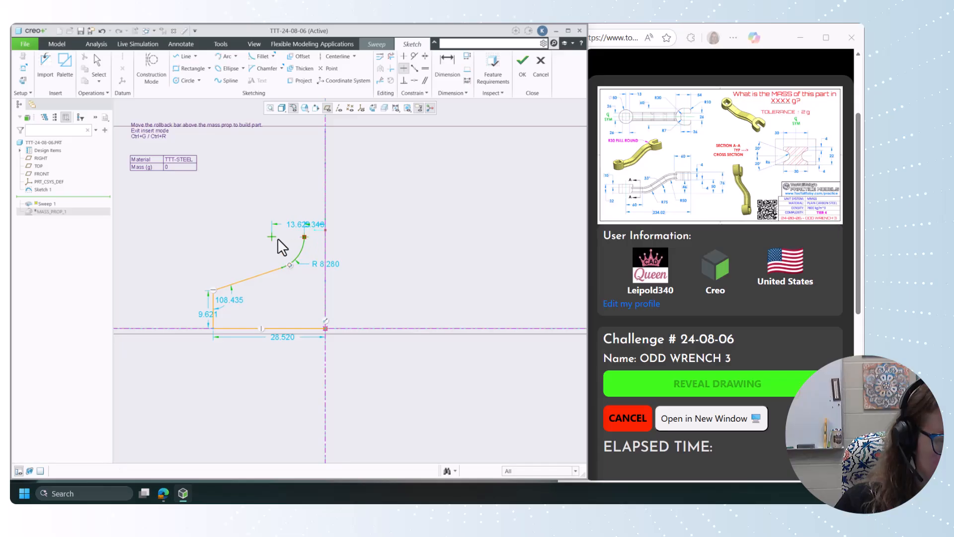
{"action": "left_click", "coordinate": [269, 237]}
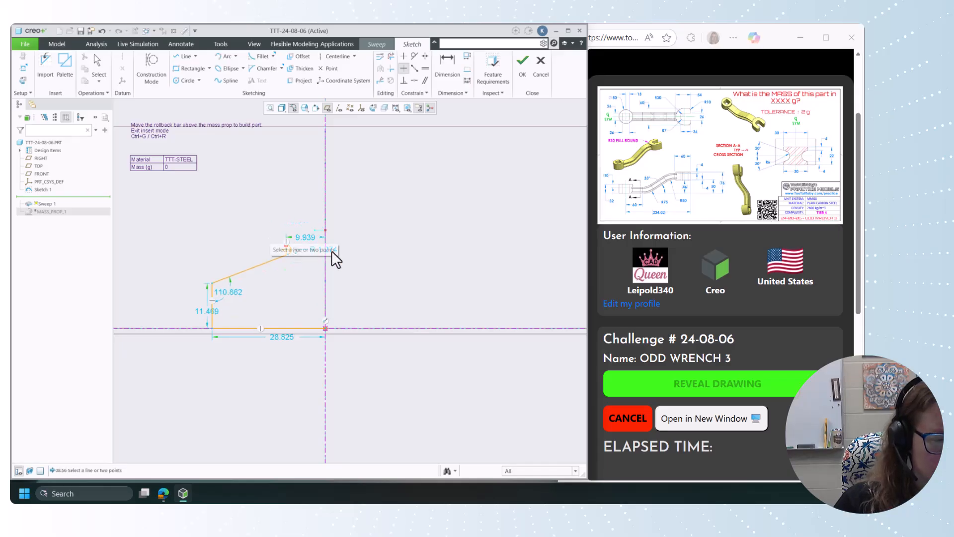
{"action": "middle_click", "coordinate": [395, 262]}
{"action": "scroll", "coordinate": [311, 257], "scroll_direction": "down", "scroll_amount": 2}
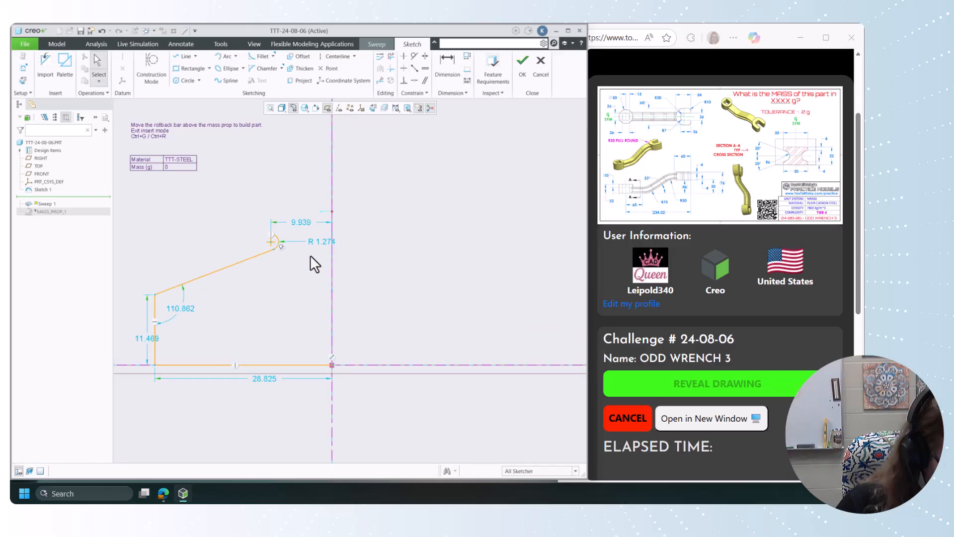
{"action": "key", "text": "ctrl+z"}
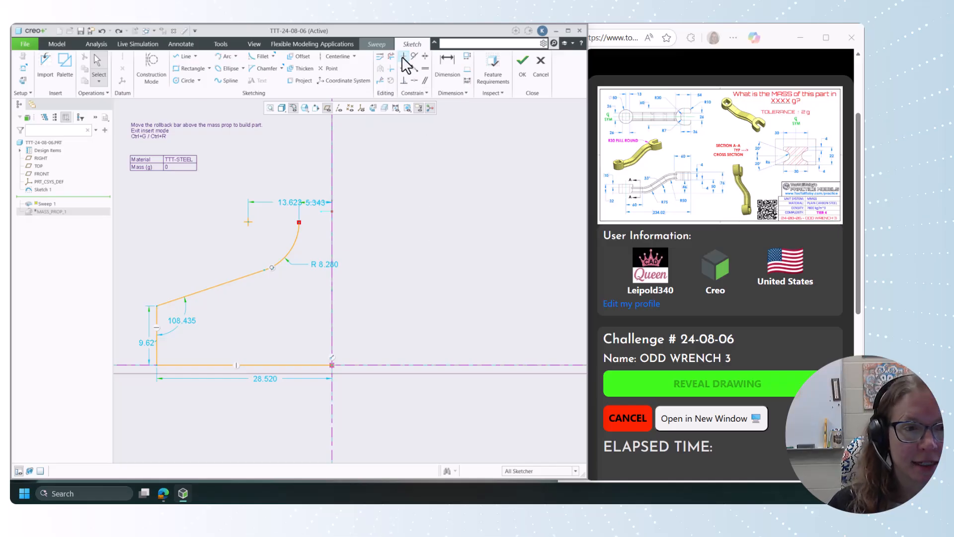
Align the arc's centre and free endpoint with a Vertical constraint, and move the arc outward to about 22.9 mm from the vertical reference
{"action": "left_click", "coordinate": [403, 57]}
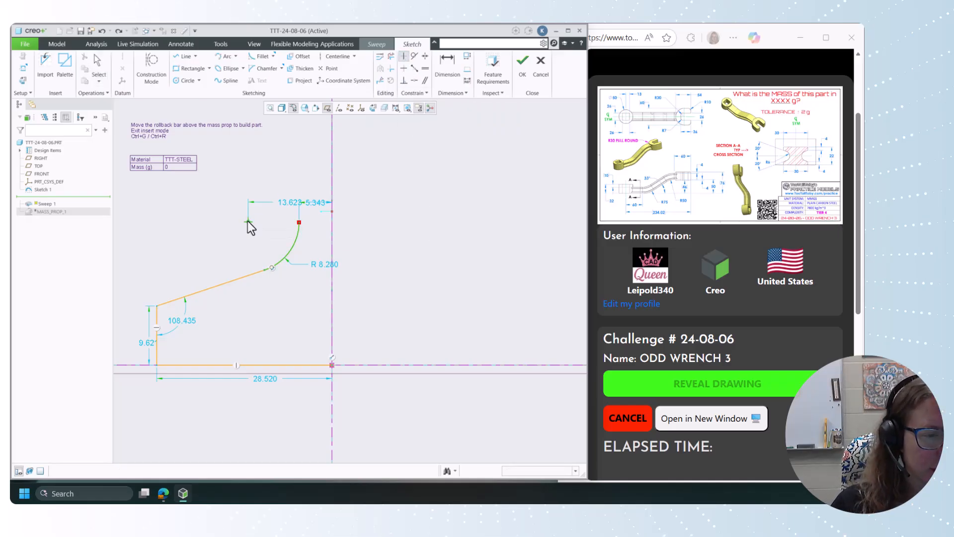
{"action": "left_click", "coordinate": [298, 223]}
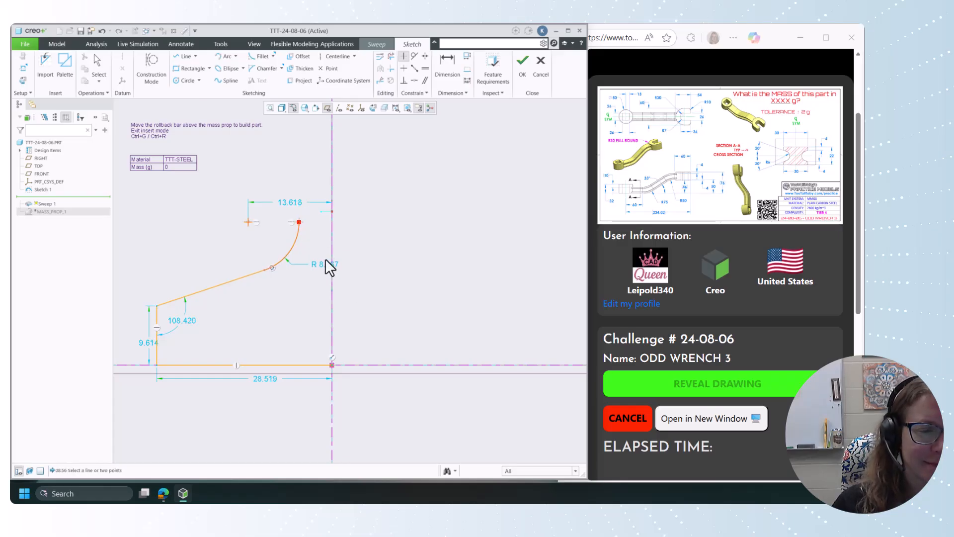
{"action": "scroll", "coordinate": [380, 323], "scroll_direction": "up", "scroll_amount": 1}
{"action": "middle_click", "coordinate": [417, 277]}
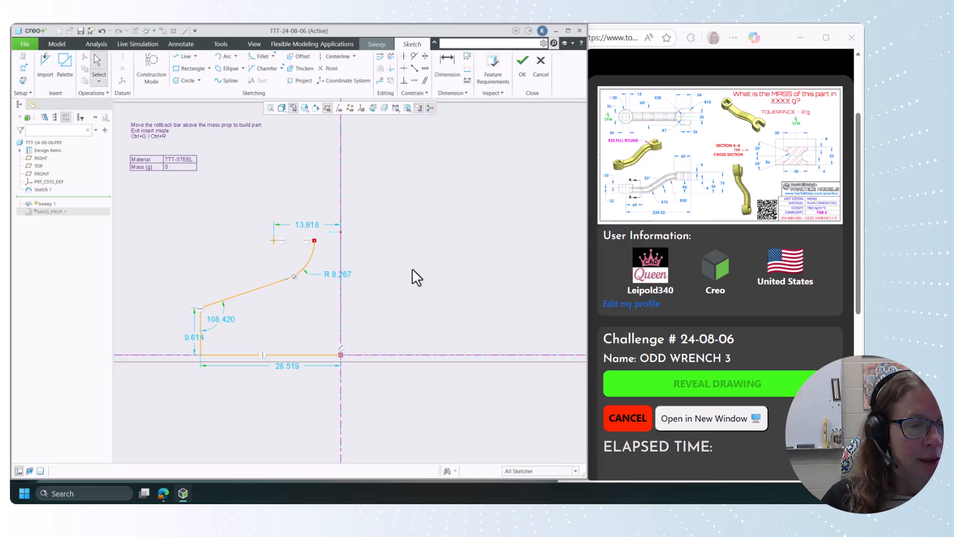
{"action": "scroll", "coordinate": [392, 326], "scroll_direction": "up", "scroll_amount": 2}
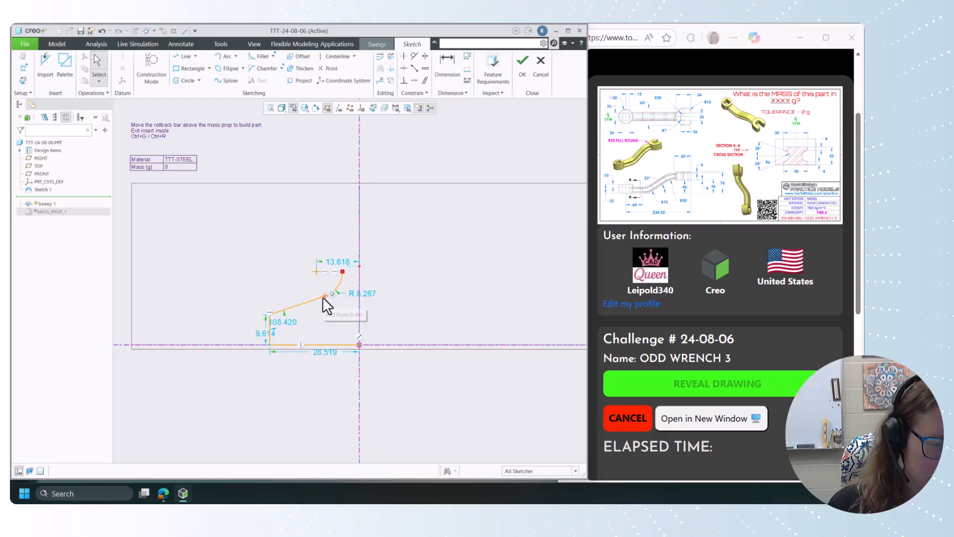
{"action": "left_click_drag", "start_coordinate": [324, 297], "coordinate": [297, 303]}
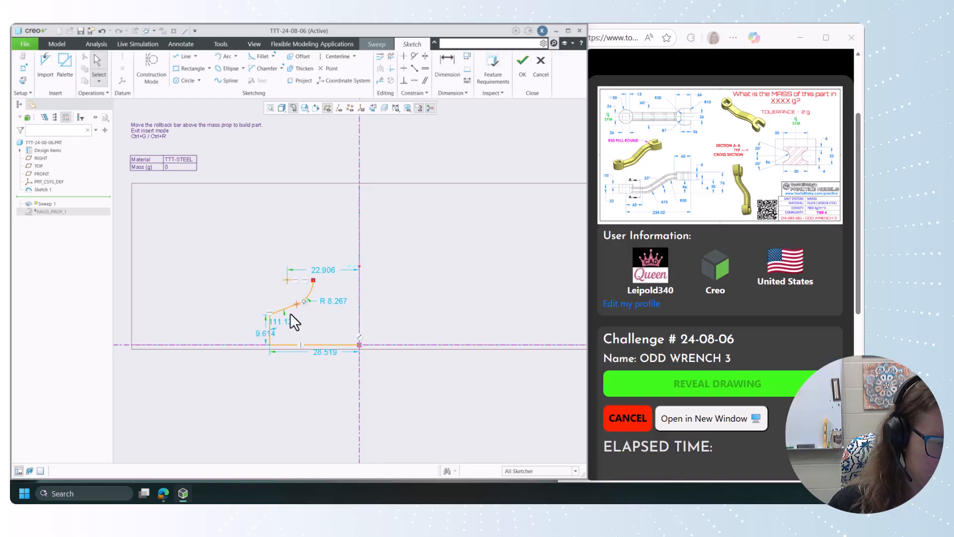
Set the profile's outer edge height to 4 mm and the arc radius to 6 mm
{"action": "double_click", "coordinate": [261, 333]}
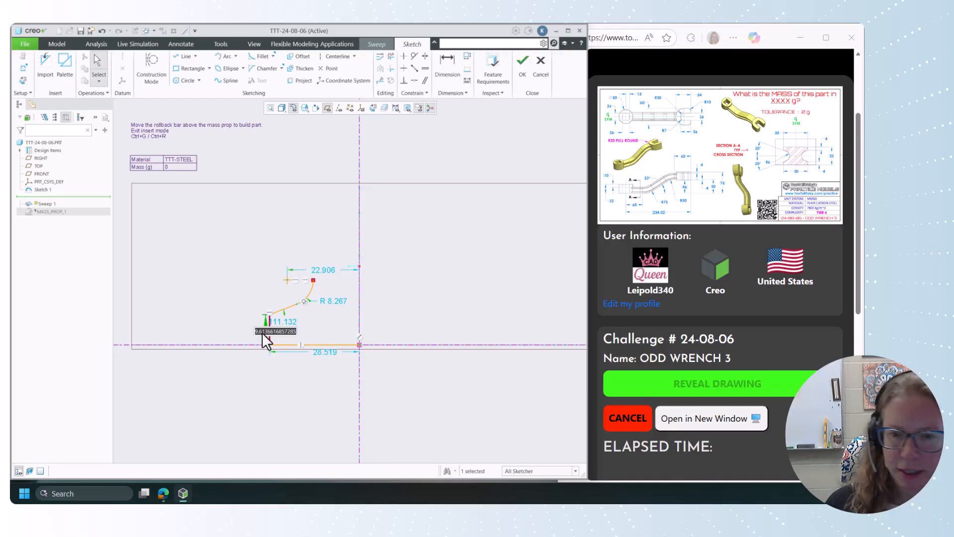
{"action": "type", "text": "4"}
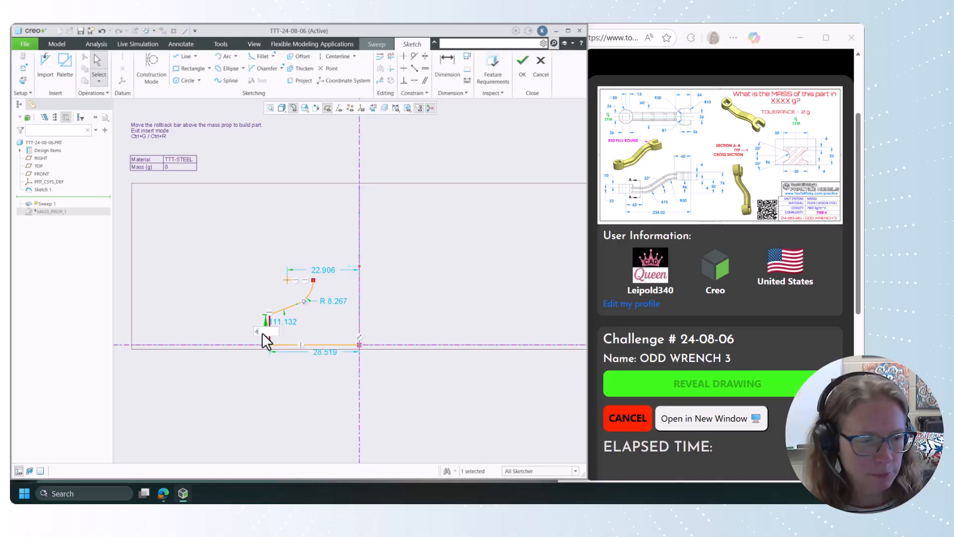
{"action": "key", "text": "Return"}
{"action": "double_click", "coordinate": [323, 321]}
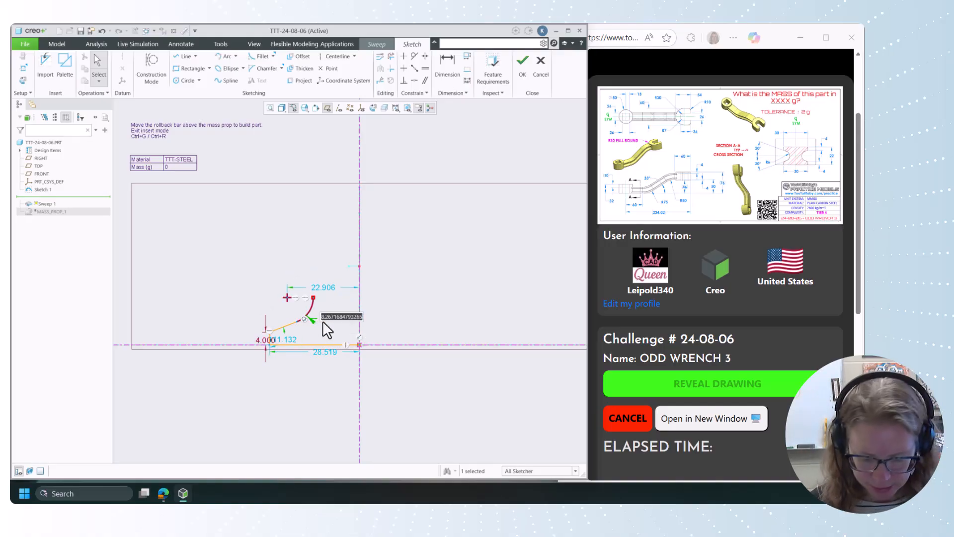
{"action": "type", "text": "6"}
{"action": "key", "text": "Return"}
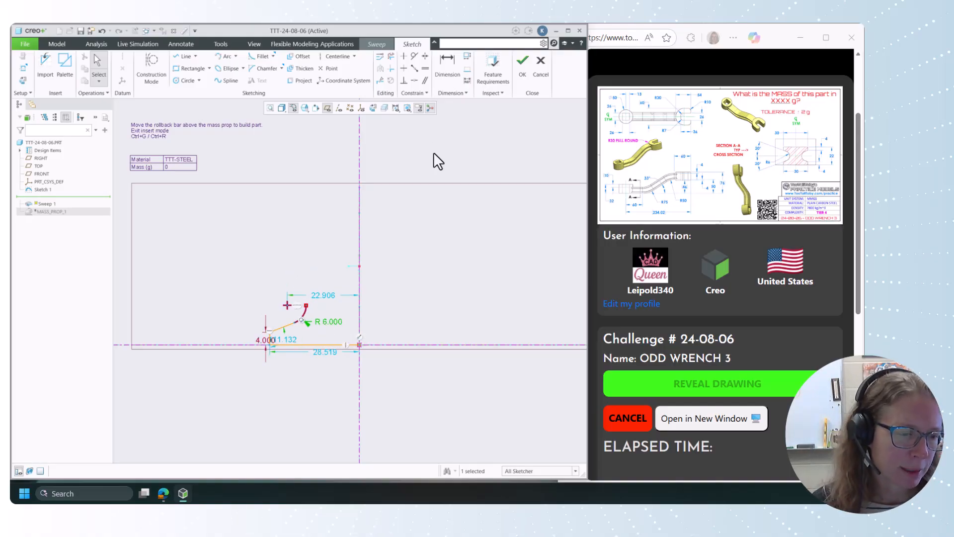
Dimension the angle between the sloped line and the horizontal base line as 20 degrees
{"action": "left_click", "coordinate": [447, 67]}
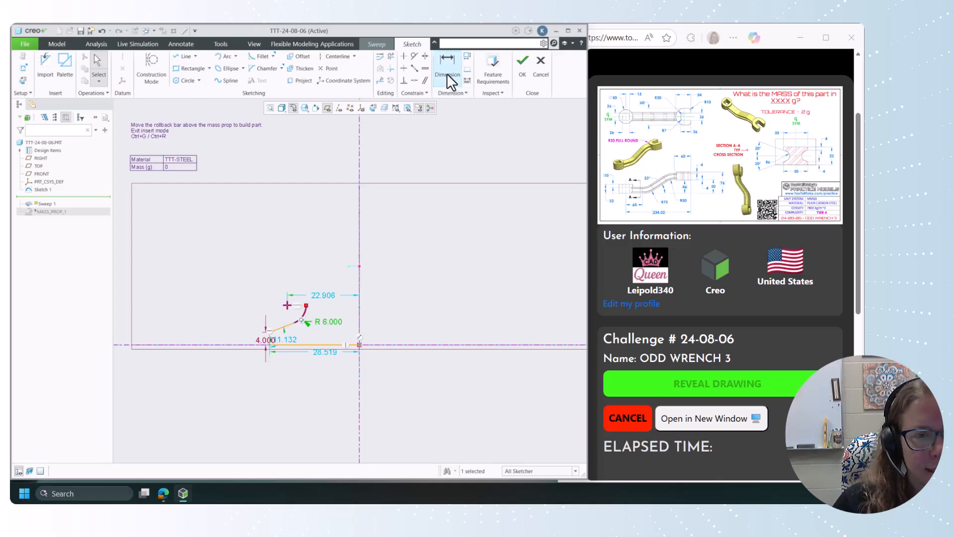
{"action": "left_click", "coordinate": [286, 328]}
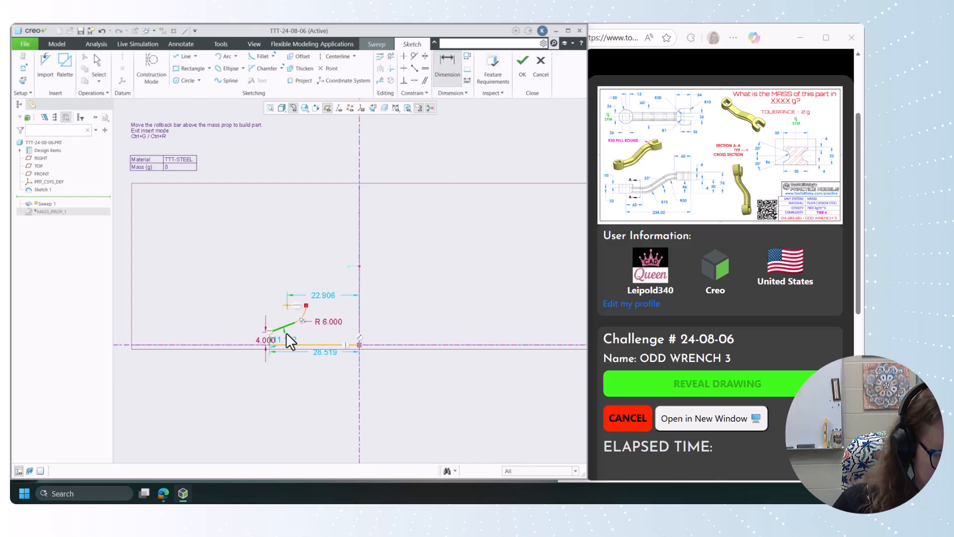
{"action": "left_click", "coordinate": [295, 344]}
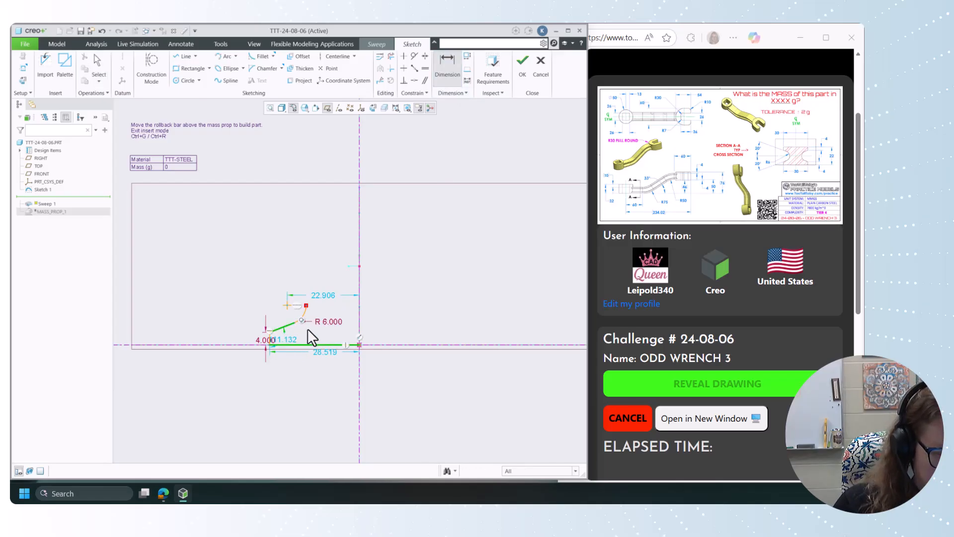
{"action": "middle_click", "coordinate": [306, 333]}
{"action": "type", "text": "20"}
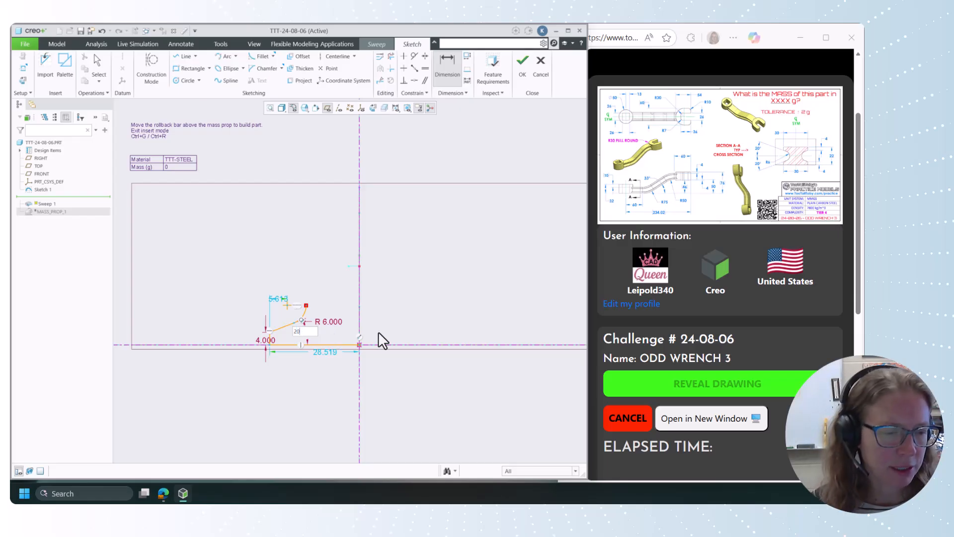
{"action": "key", "text": "Return"}
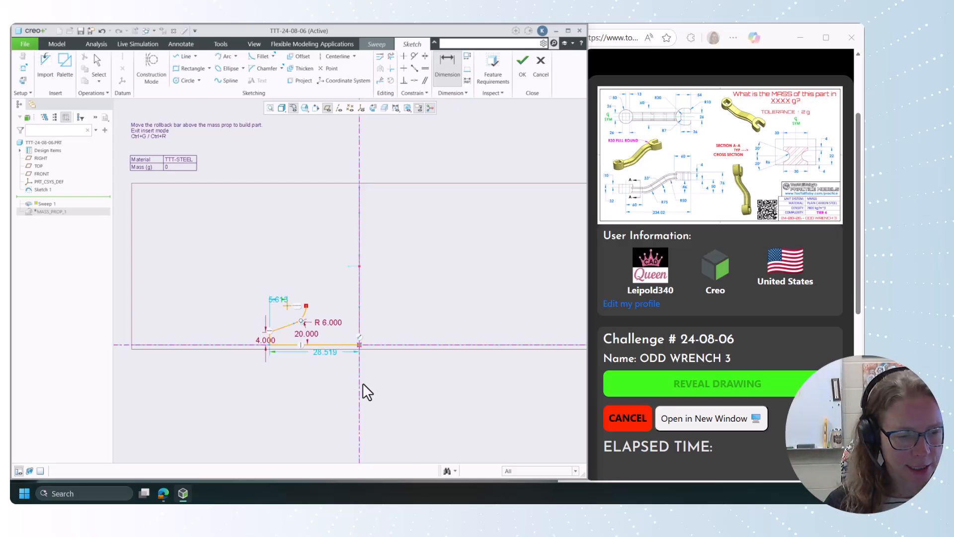
{"action": "middle_click", "coordinate": [390, 378]}
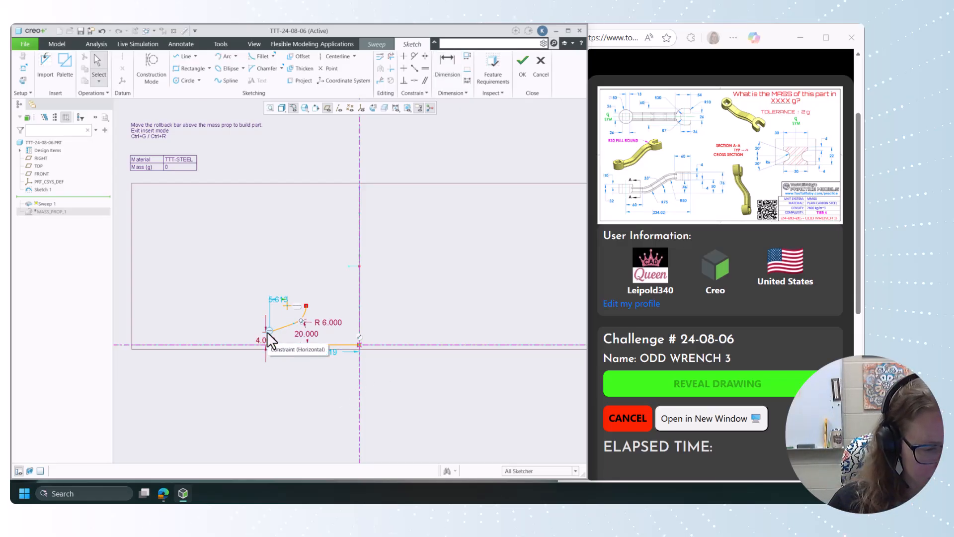
Move the profile's outer edge to about 17 mm from the vertical reference and mirror the profile across that reference
{"action": "mouse_move", "coordinate": [267, 339]}
{"action": "left_mouse_down"}
{"action": "mouse_move", "coordinate": [216, 347]}
{"action": "mouse_move", "coordinate": [306, 342]}
{"action": "left_mouse_up"}
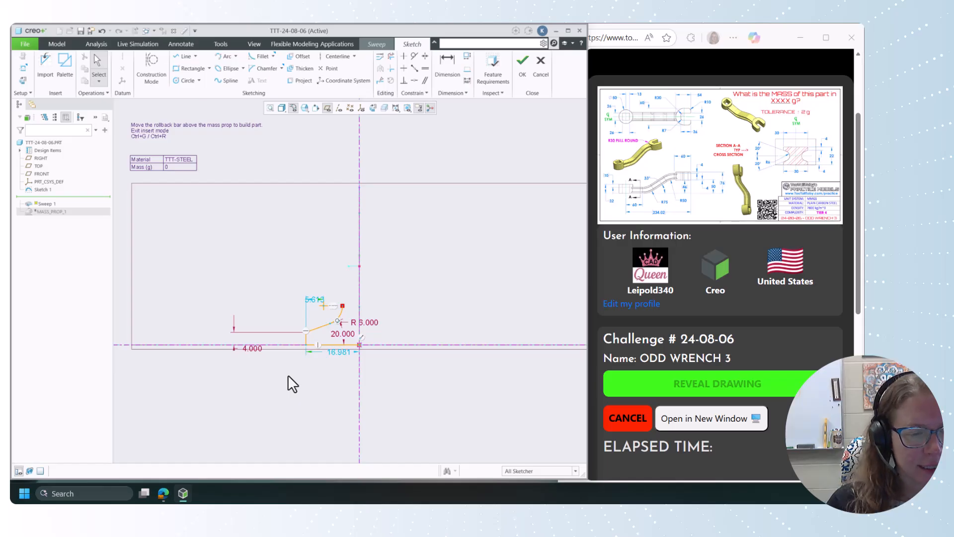
{"action": "left_click_drag", "start_coordinate": [288, 376], "coordinate": [372, 284]}
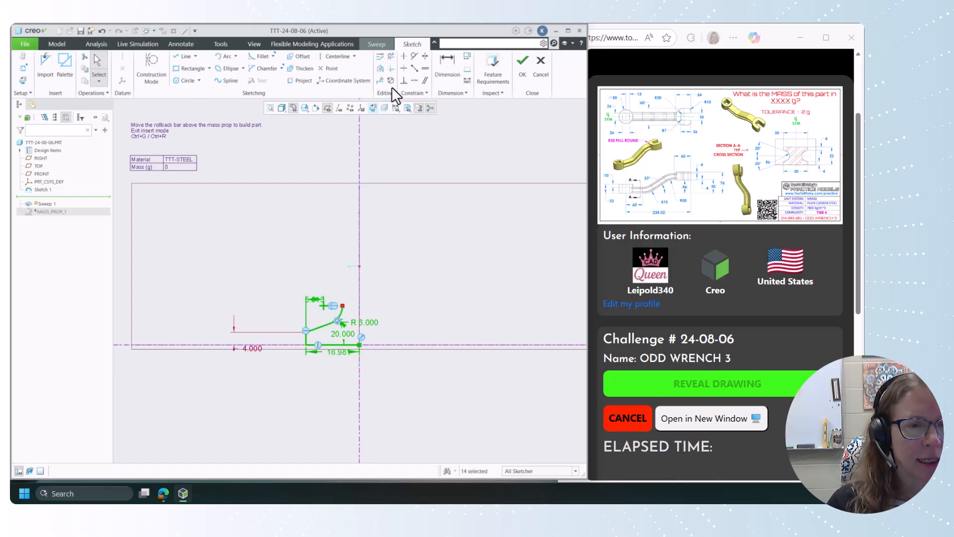
{"action": "left_click", "coordinate": [381, 68]}
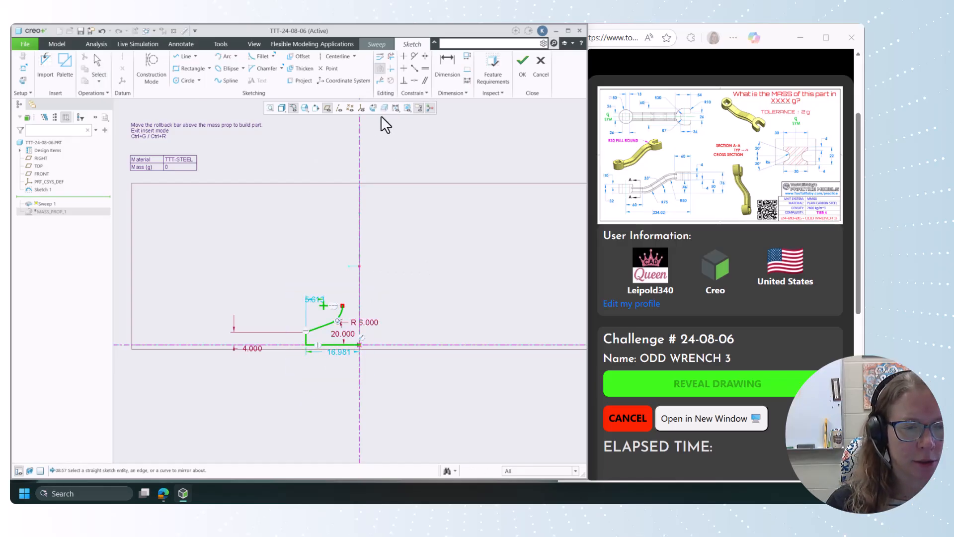
{"action": "left_click", "coordinate": [360, 228]}
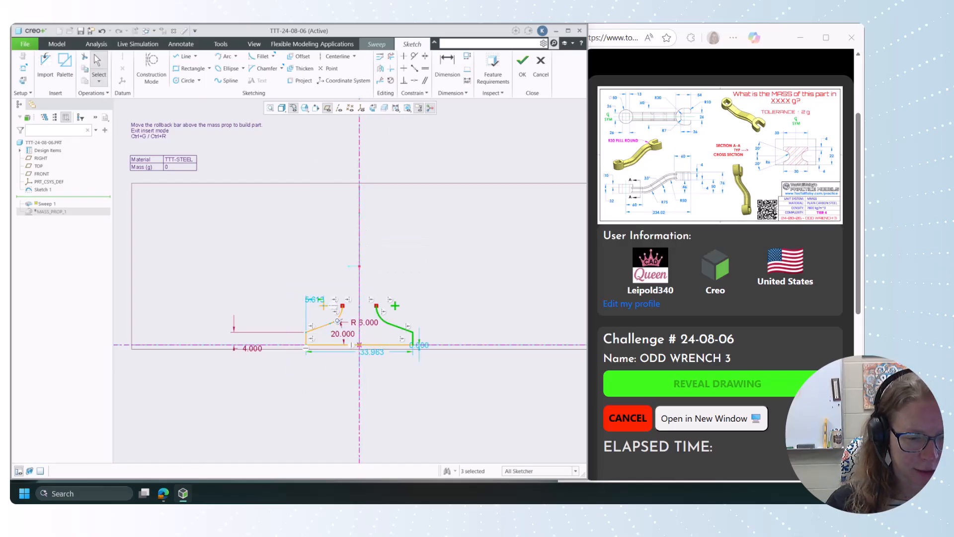
{"action": "left_click", "coordinate": [421, 394]}
Move the overall width dimension below the profile and set it to 30 mm
{"action": "left_click_drag", "start_coordinate": [371, 354], "coordinate": [371, 376]}
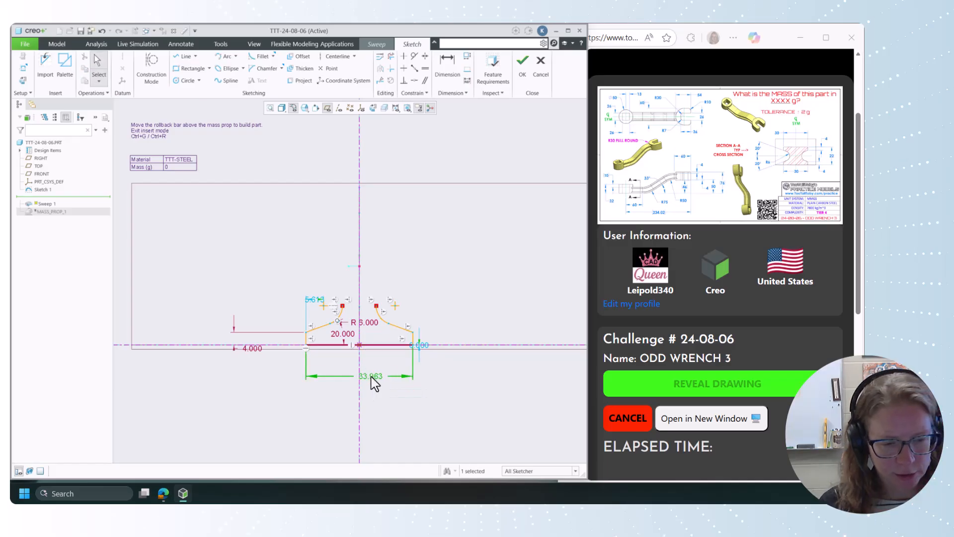
{"action": "double_click", "coordinate": [371, 375]}
{"action": "type", "text": "30"}
{"action": "key", "text": "Return"}
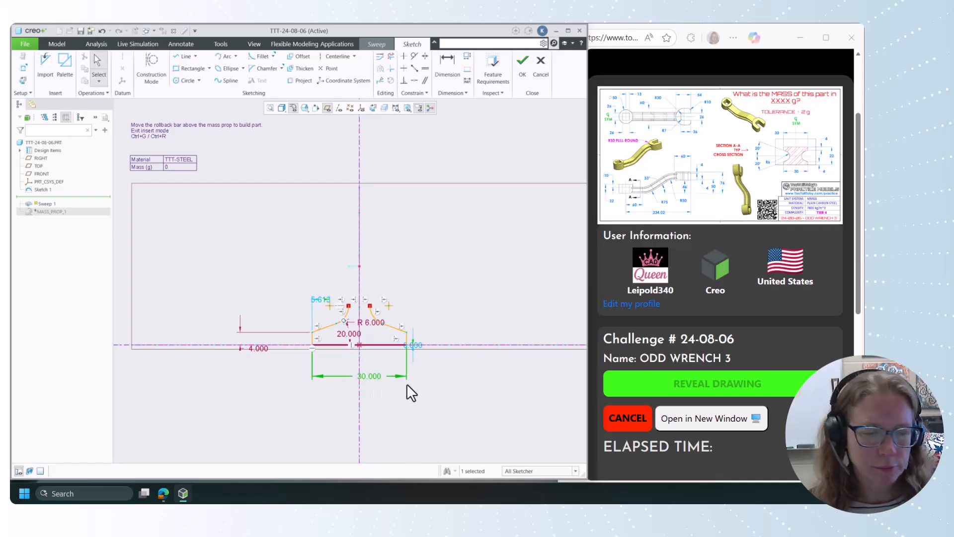
{"action": "left_click", "coordinate": [413, 344]}
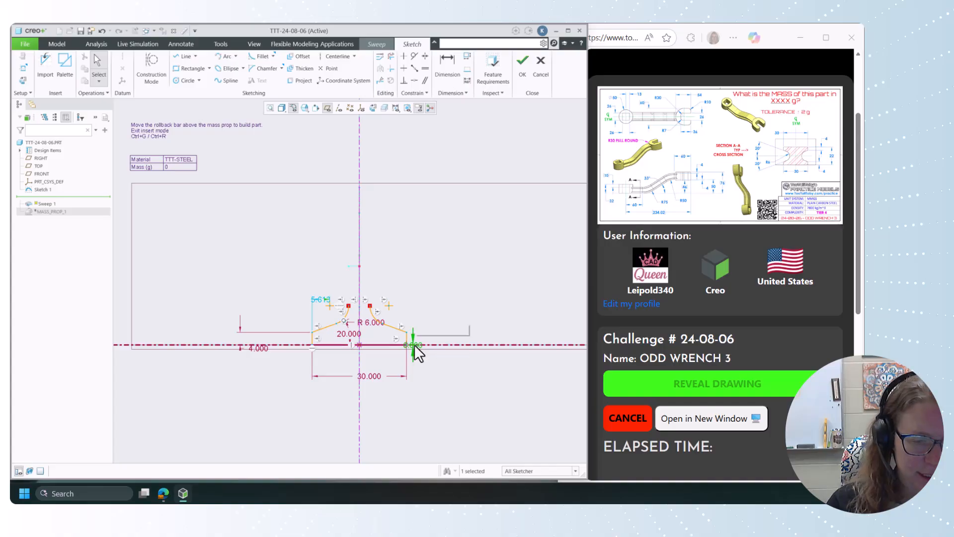
{"action": "left_click", "coordinate": [430, 330]}
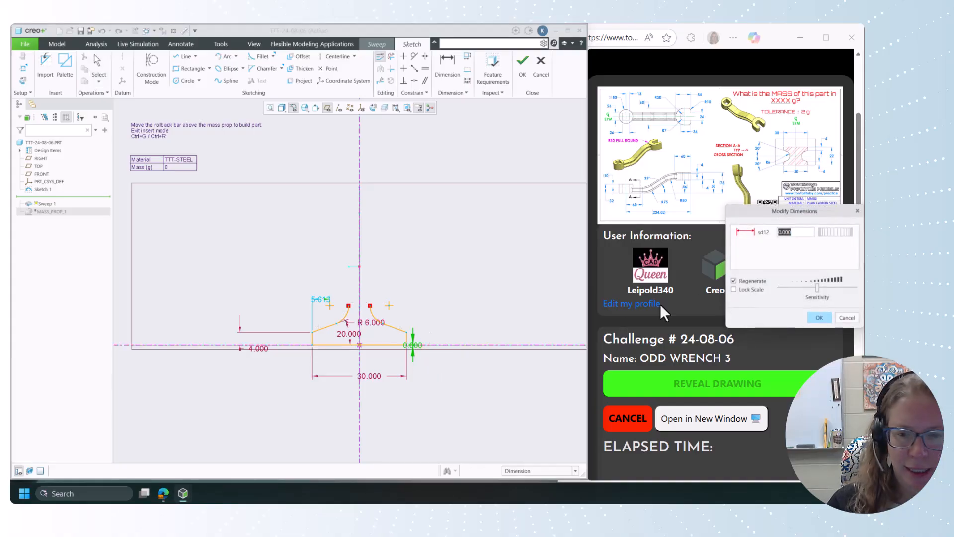
{"action": "left_click_drag", "start_coordinate": [842, 233], "coordinate": [817, 233]}
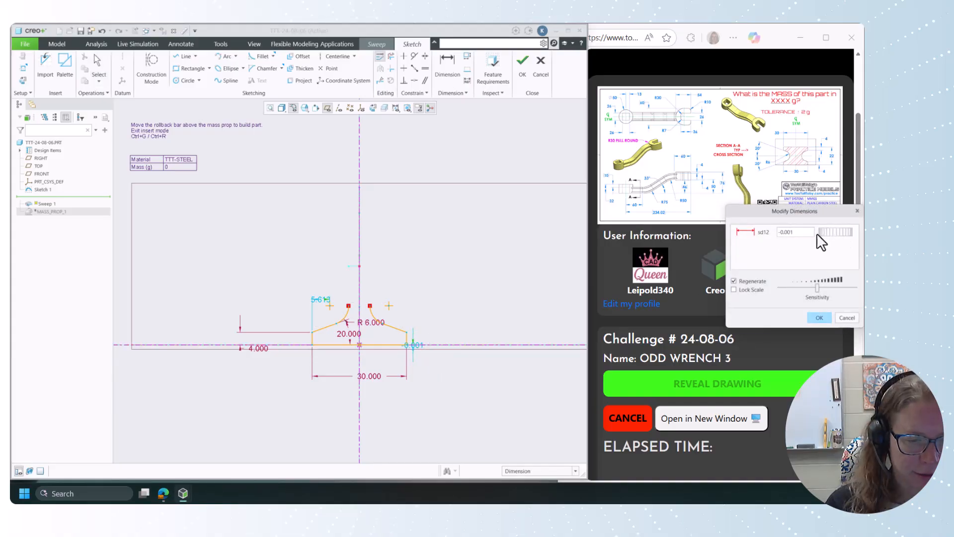
{"action": "left_click", "coordinate": [841, 318]}
{"action": "left_click", "coordinate": [491, 240]}
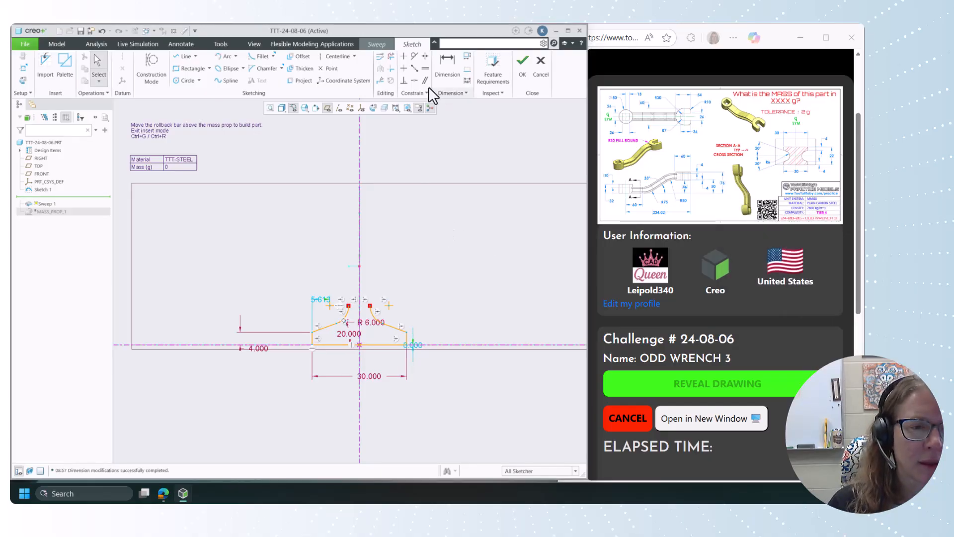
Make the mirrored half's lower outer corner coincident with the horizontal reference
{"action": "scroll", "coordinate": [412, 342], "scroll_direction": "up", "scroll_amount": 3}
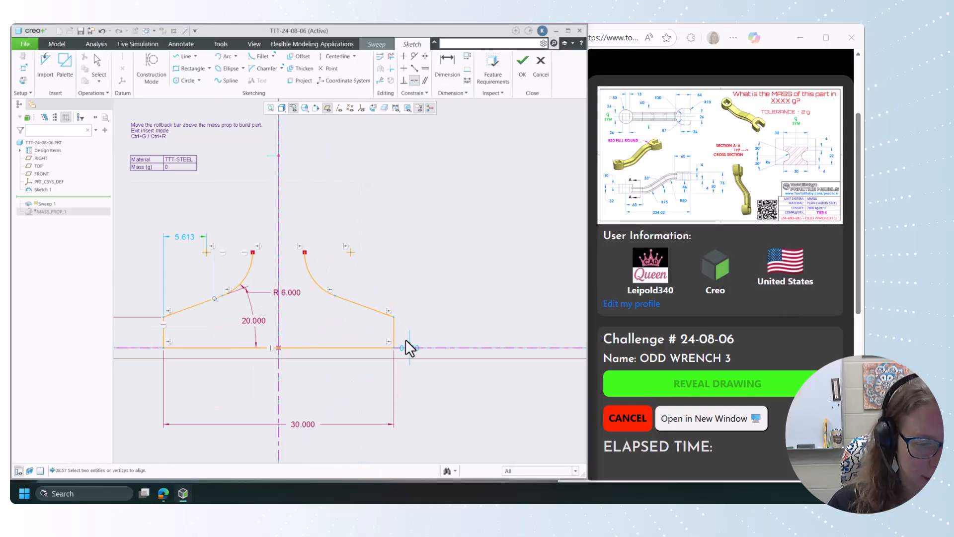
{"action": "scroll", "coordinate": [434, 347], "scroll_direction": "down", "scroll_amount": 5}
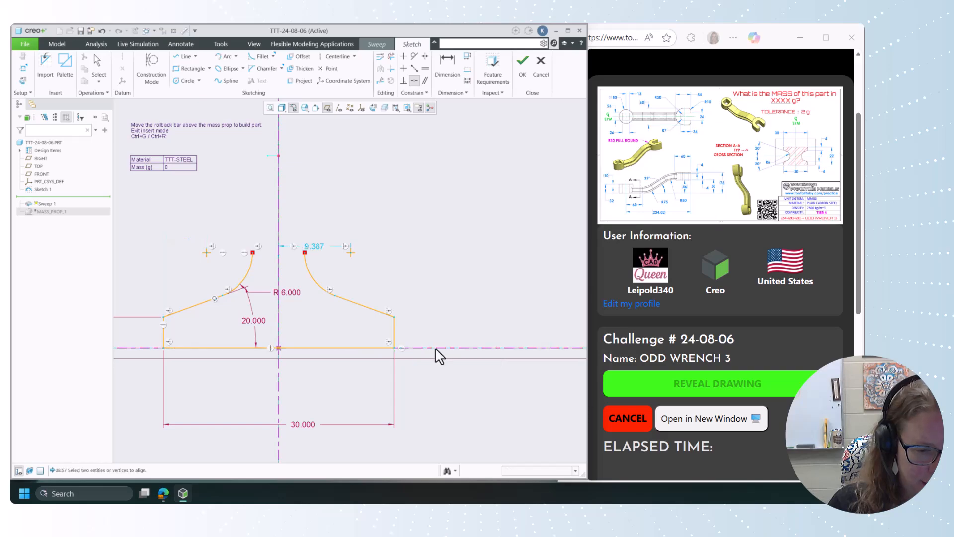
{"action": "middle_click", "coordinate": [462, 293]}
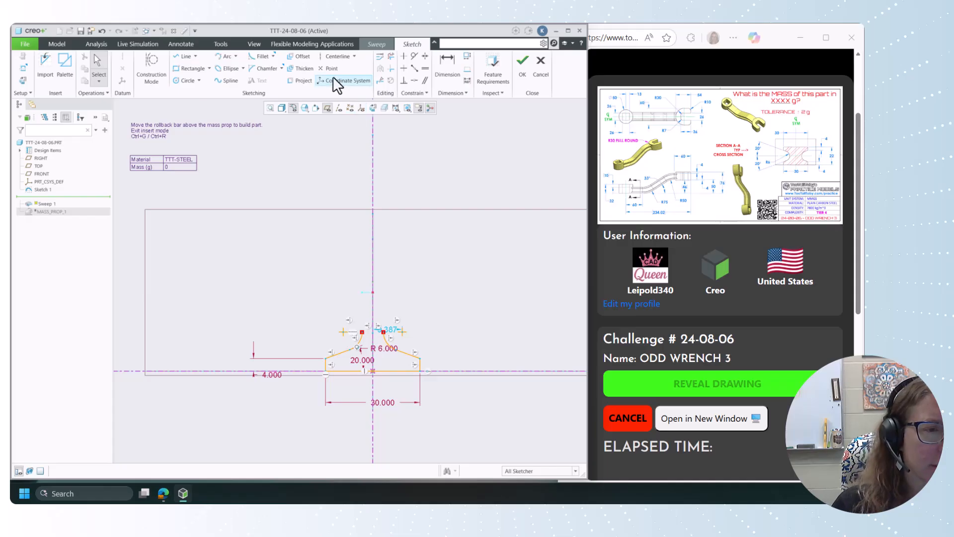
Draw a horizontal centerline through the centres of the two arcs
{"action": "left_click", "coordinate": [336, 56]}
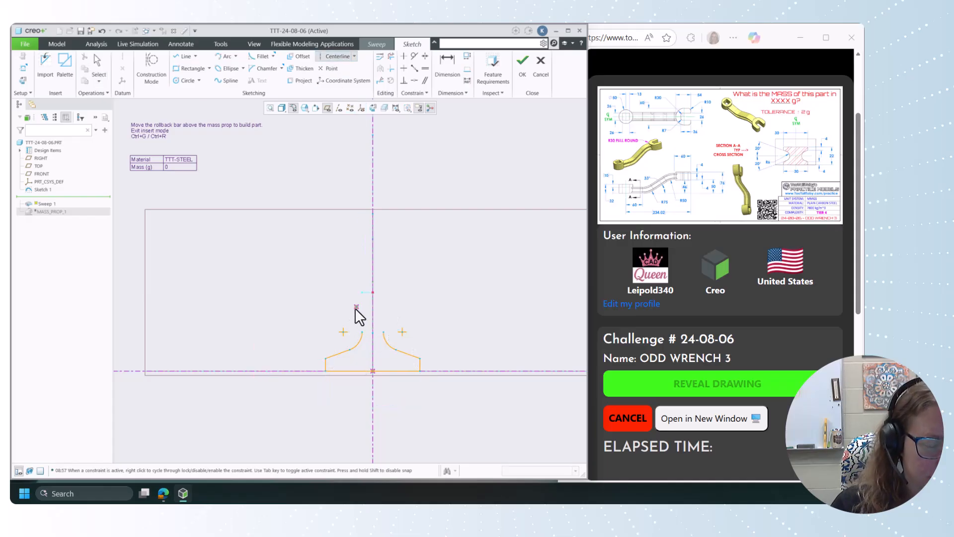
{"action": "left_click", "coordinate": [343, 332]}
{"action": "left_click", "coordinate": [401, 331]}
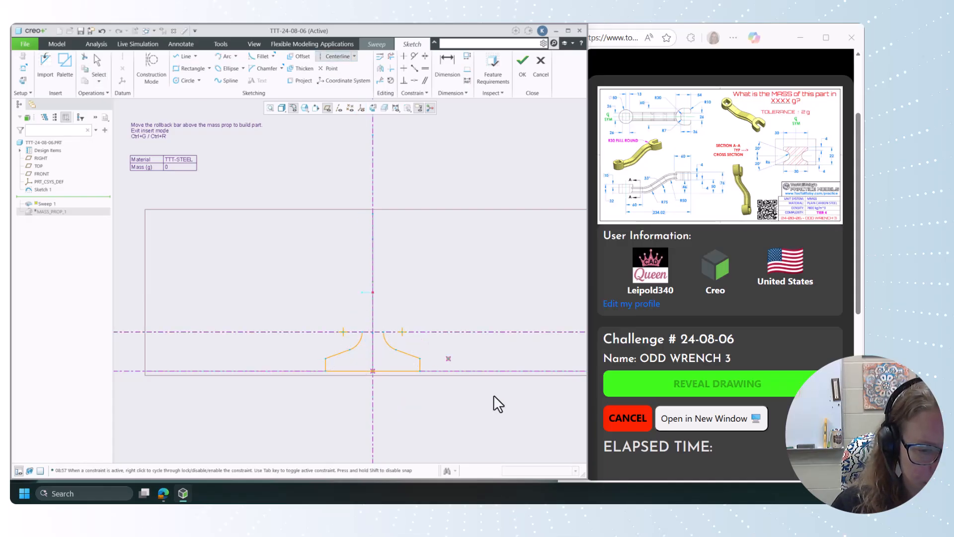
{"action": "middle_click", "coordinate": [522, 366]}
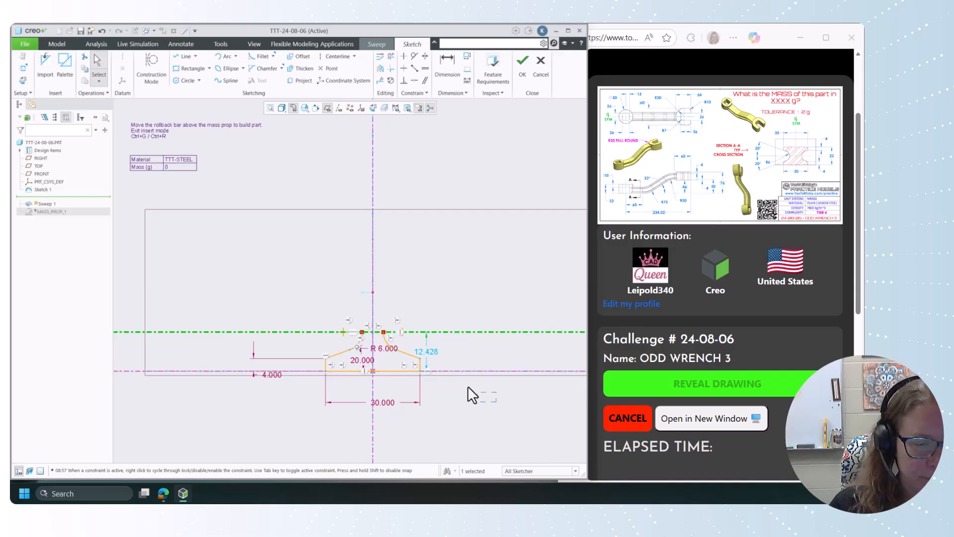
Restrict selection to Sketcher Geometry and mirror the half profile across the horizontal centerline through the arc centres
{"action": "left_click_drag", "start_coordinate": [328, 315], "coordinate": [309, 302]}
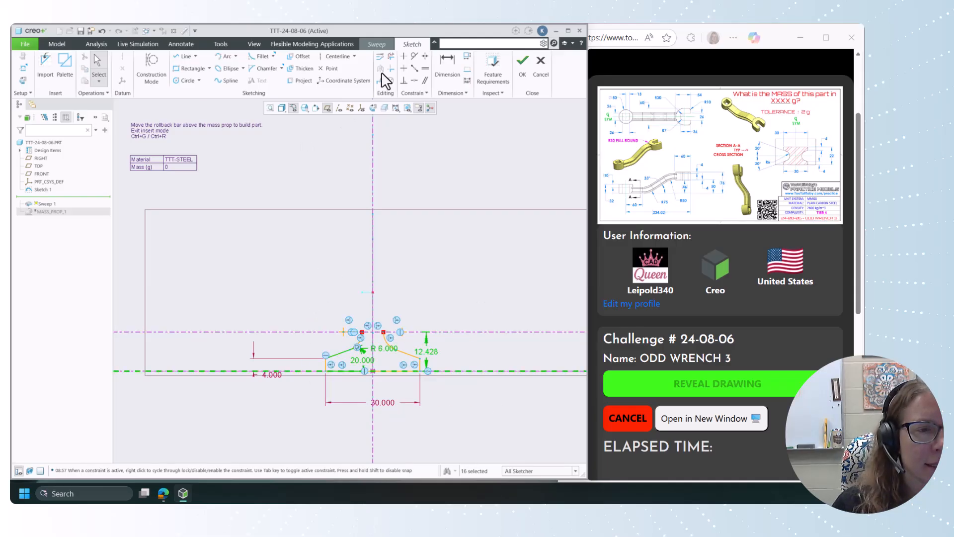
{"action": "left_click", "coordinate": [475, 375]}
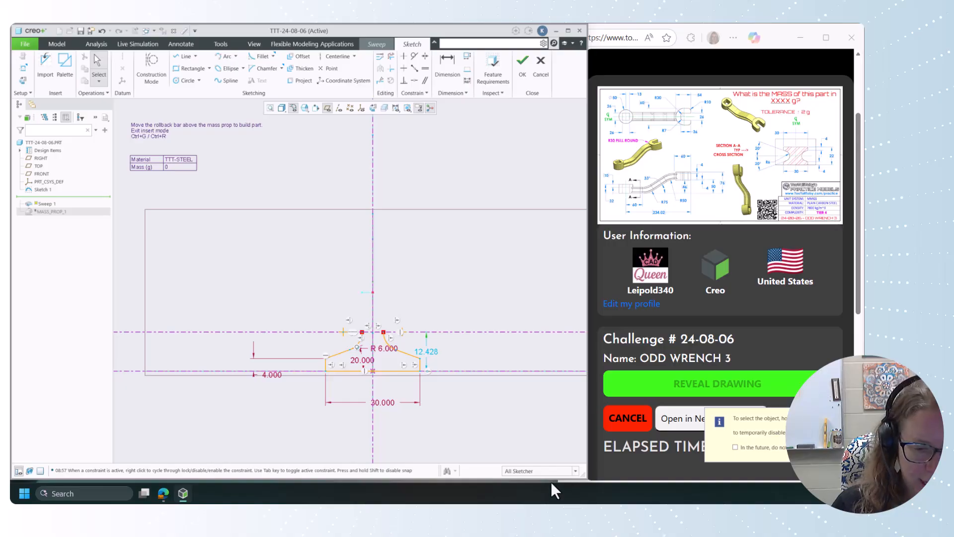
{"action": "left_click", "coordinate": [537, 471]}
{"action": "left_click", "coordinate": [536, 446]}
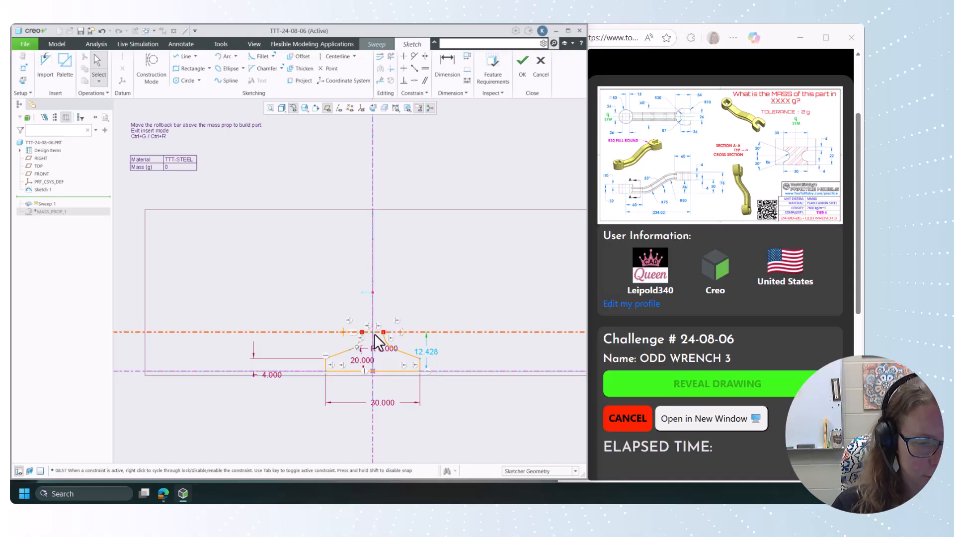
{"action": "mouse_move", "coordinate": [296, 256]}
{"action": "left_mouse_down"}
{"action": "mouse_move", "coordinate": [335, 398]}
{"action": "mouse_move", "coordinate": [457, 390]}
{"action": "mouse_move", "coordinate": [494, 375]}
{"action": "left_mouse_up"}
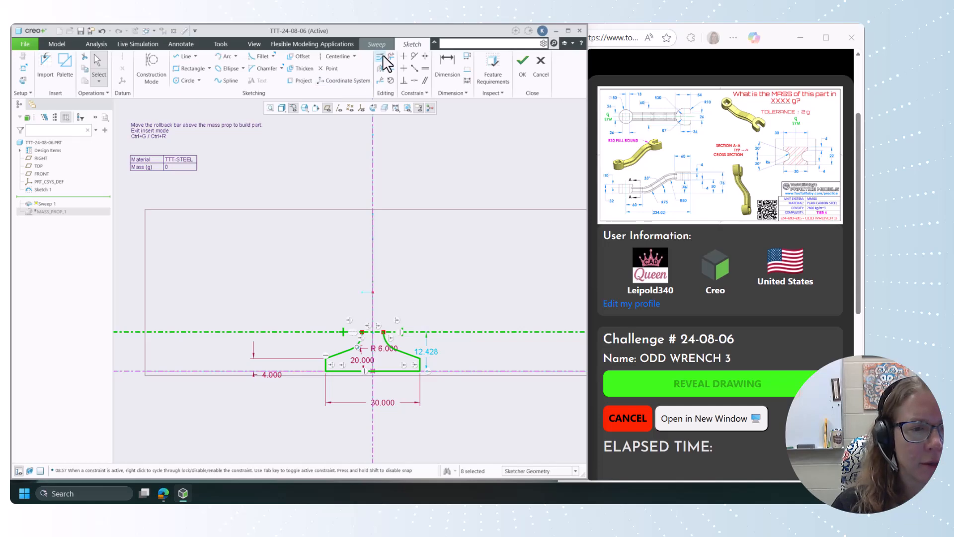
{"action": "left_click", "coordinate": [380, 68]}
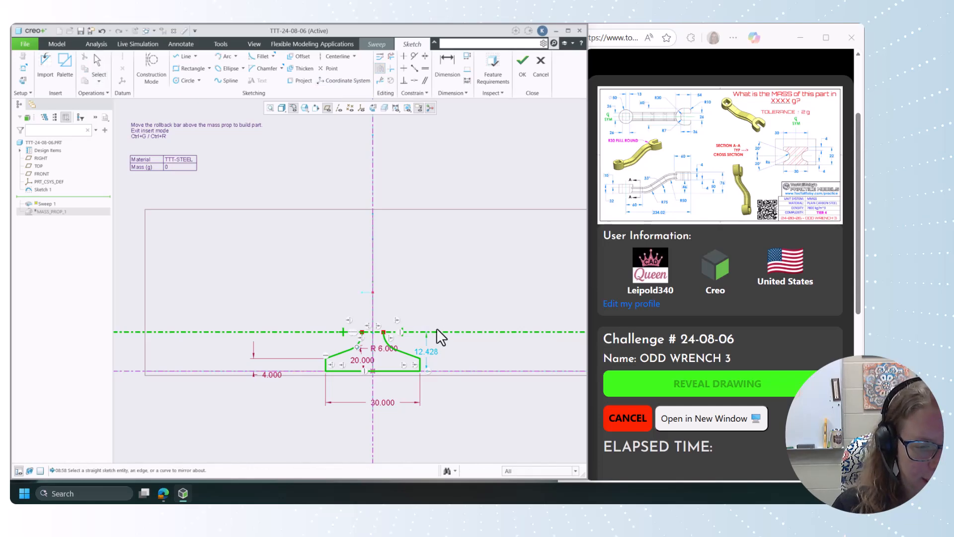
{"action": "left_click", "coordinate": [435, 332]}
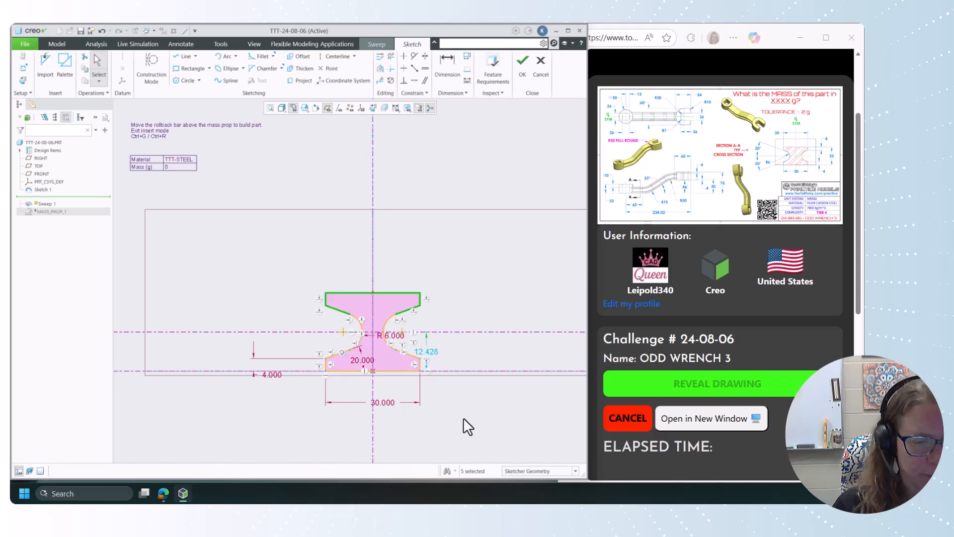
Dimension the overall height between the profile's upper and lower edges as 22 mm
{"action": "left_click", "coordinate": [456, 68]}
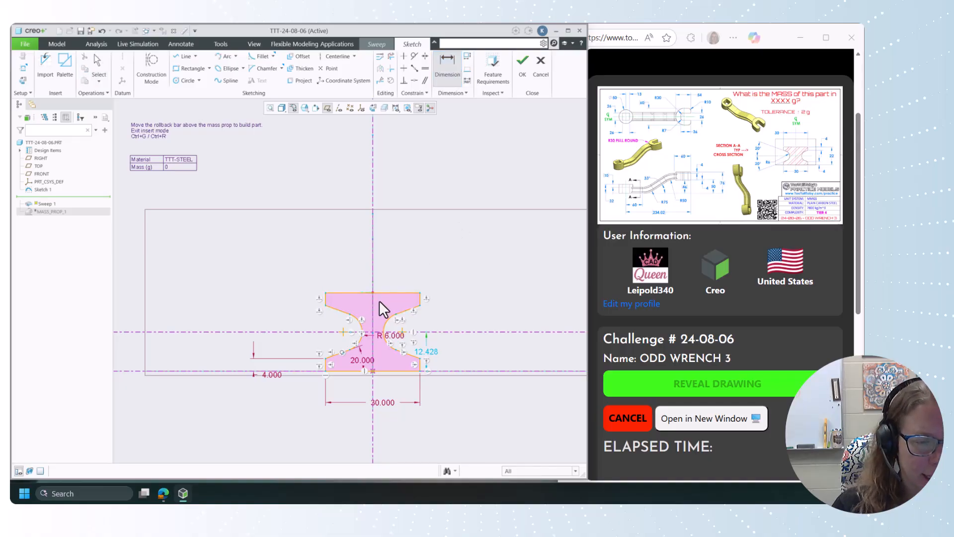
{"action": "left_click", "coordinate": [387, 292]}
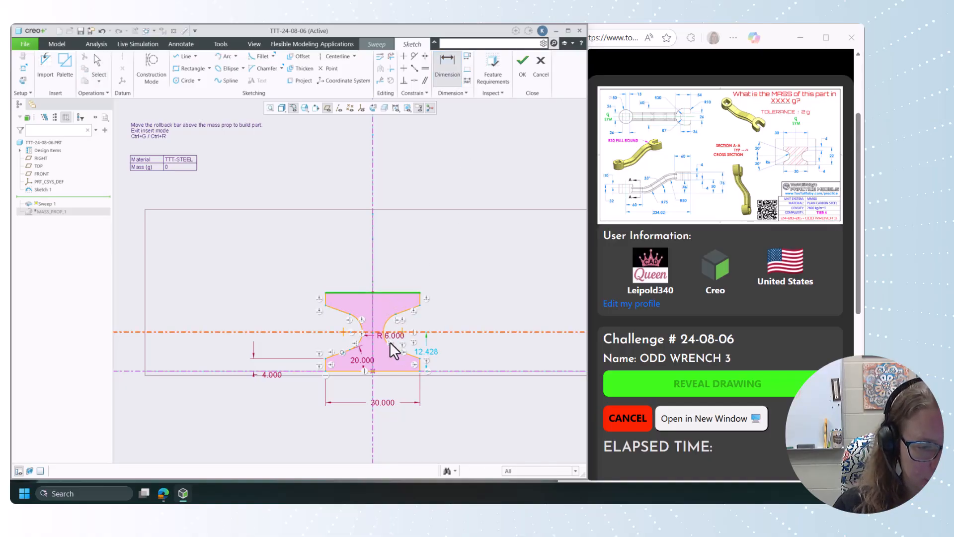
{"action": "left_click", "coordinate": [398, 371]}
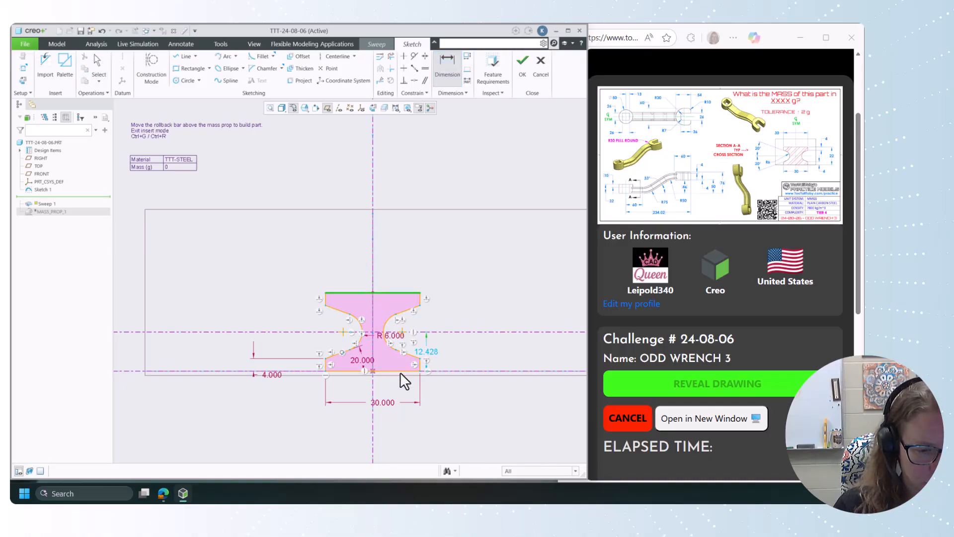
{"action": "middle_click", "coordinate": [452, 310]}
{"action": "type", "text": "22"}
{"action": "key", "text": "Return"}
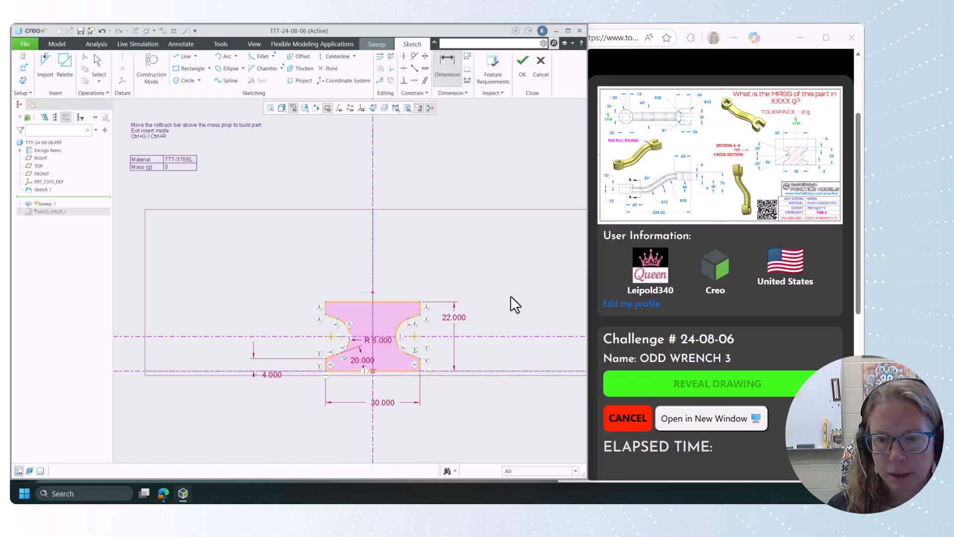
Finish the cross-section sketch and inspect the sweep preview along its trajectory
{"action": "left_click", "coordinate": [522, 61]}
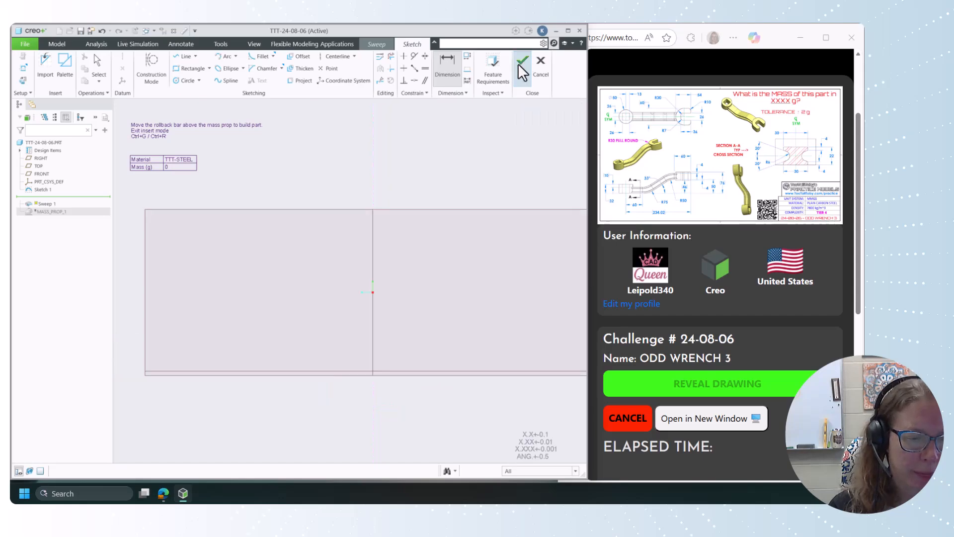
{"action": "scroll", "coordinate": [454, 206], "scroll_direction": "up", "scroll_amount": 2}
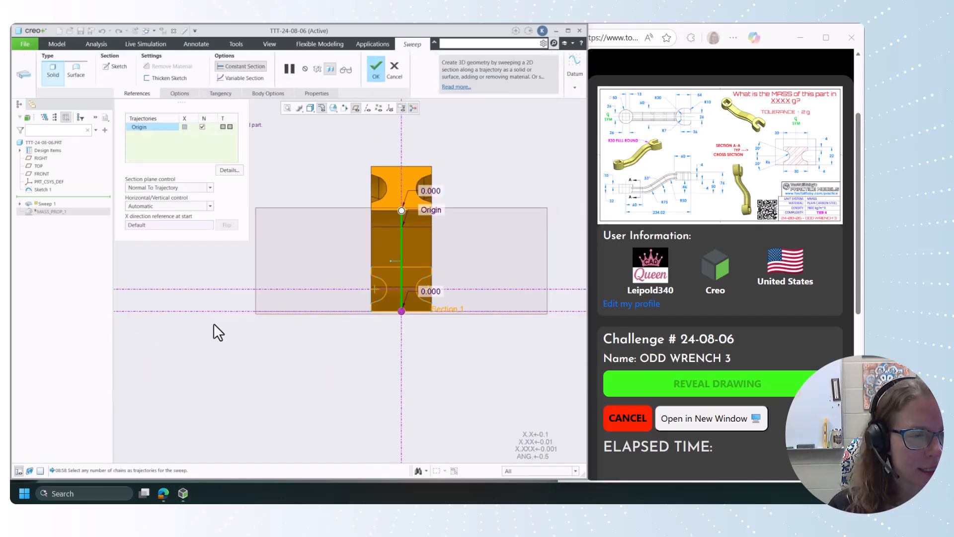
{"action": "middle_click_drag", "start_coordinate": [213, 324], "coordinate": [244, 328]}
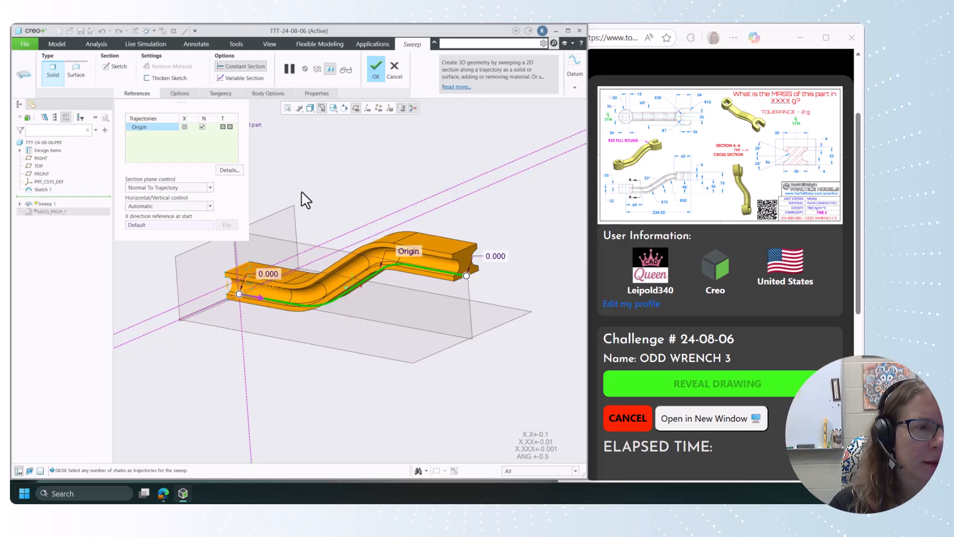
Complete the sweep as the solid I-section handle and clear the selection
{"action": "left_click", "coordinate": [371, 66]}
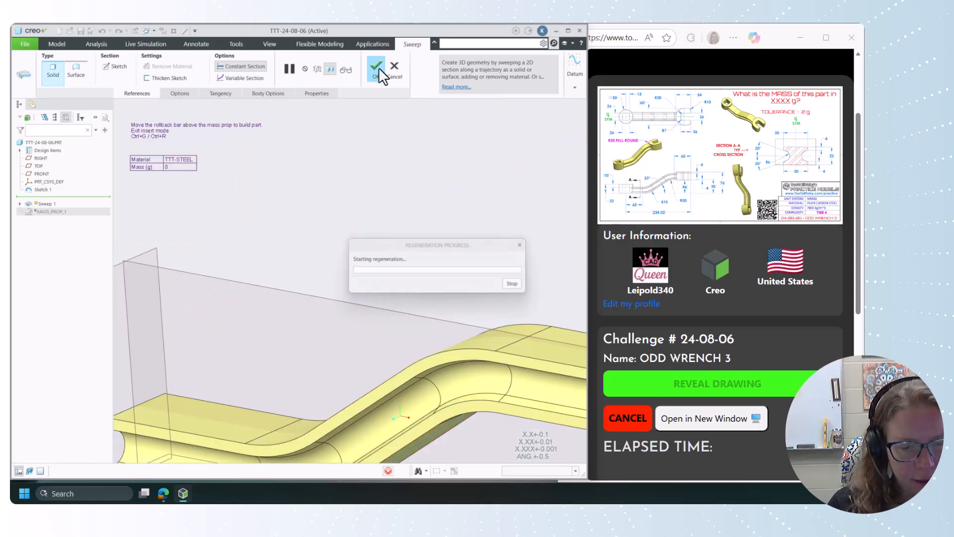
{"action": "middle_click_drag", "start_coordinate": [330, 212], "coordinate": [335, 217]}
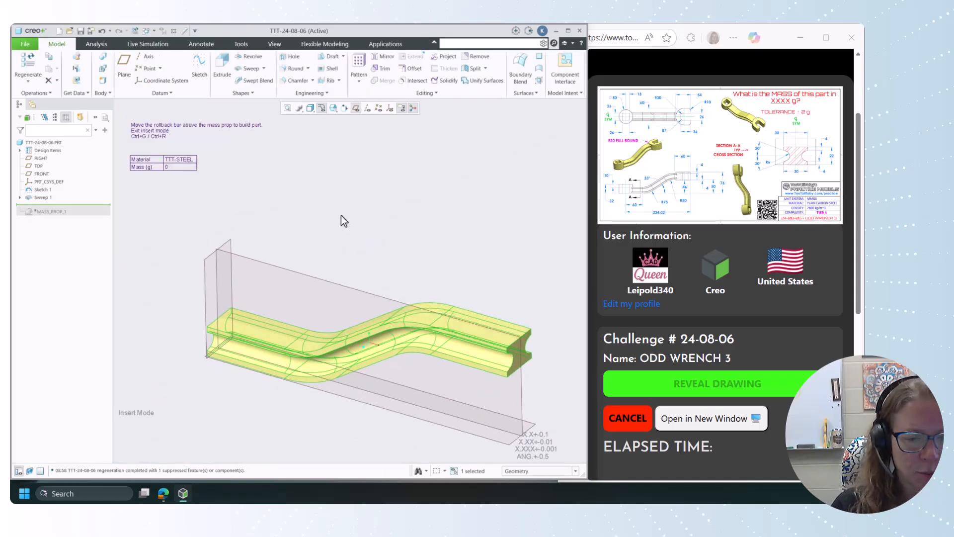
{"action": "left_click", "coordinate": [341, 215]}
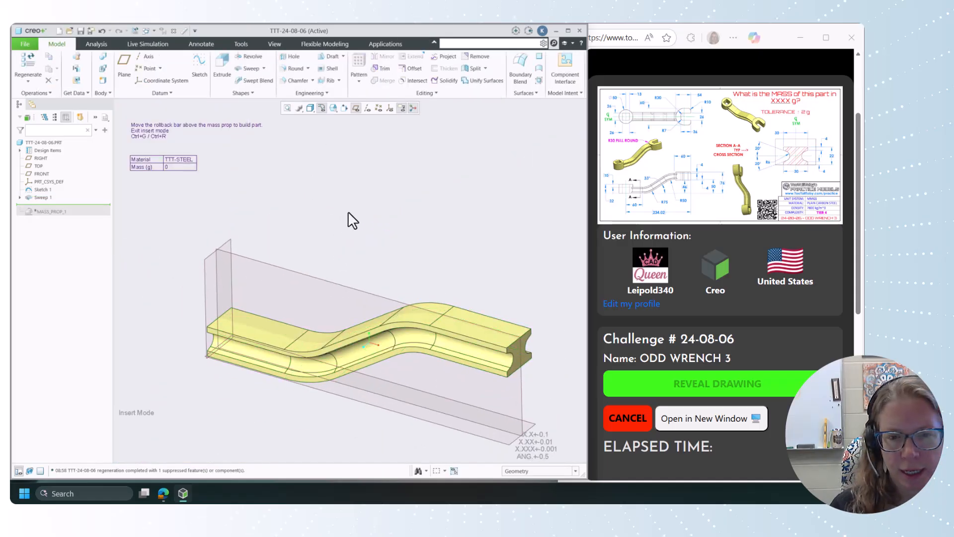
Start an extrusion on the TOP plane and sketch a 50 mm diameter circle centred on the handle's lower end at the origin
{"action": "left_click", "coordinate": [306, 388]}
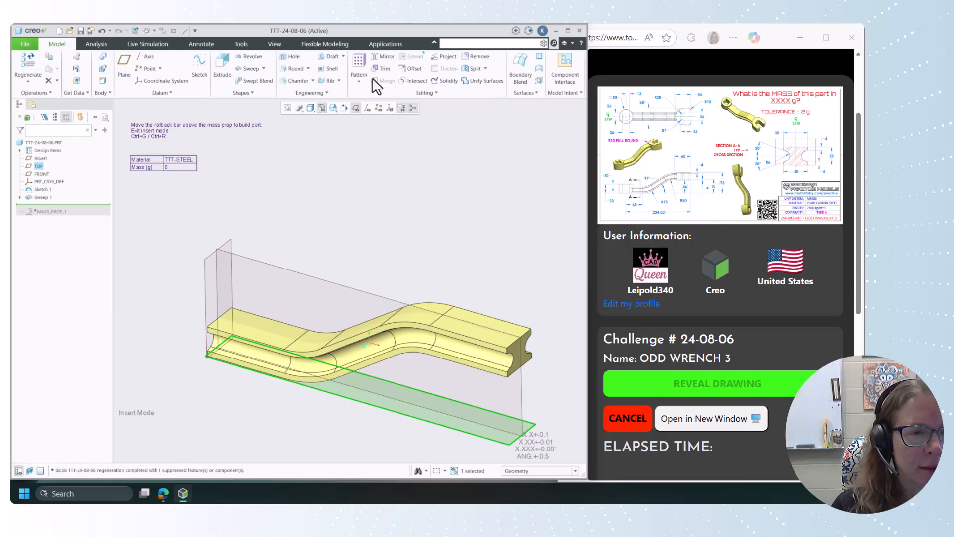
{"action": "left_click", "coordinate": [228, 67]}
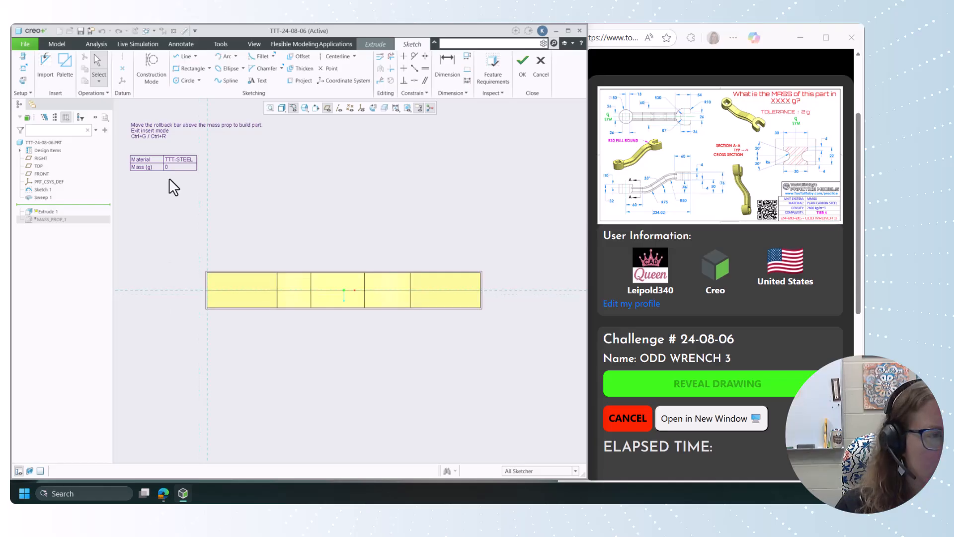
{"action": "left_click", "coordinate": [183, 82]}
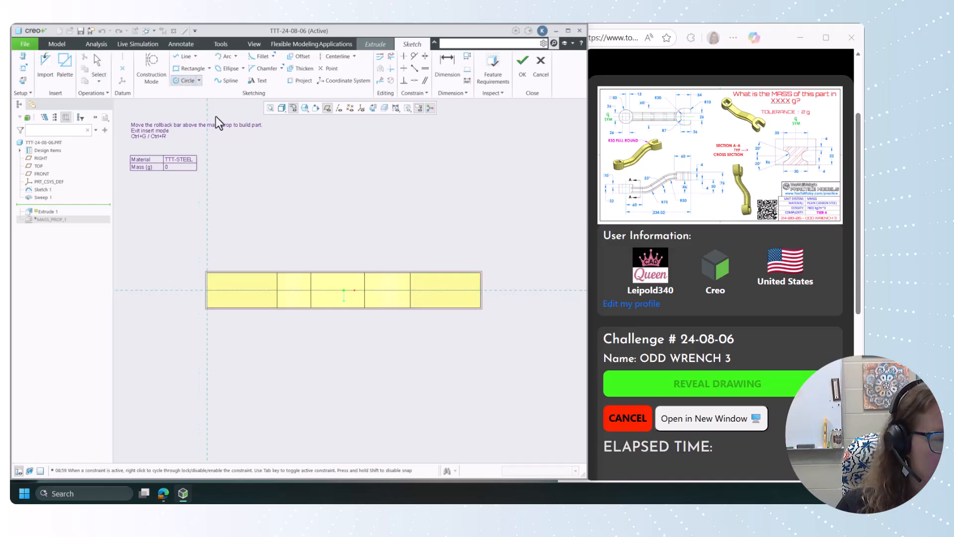
{"action": "left_click", "coordinate": [209, 297]}
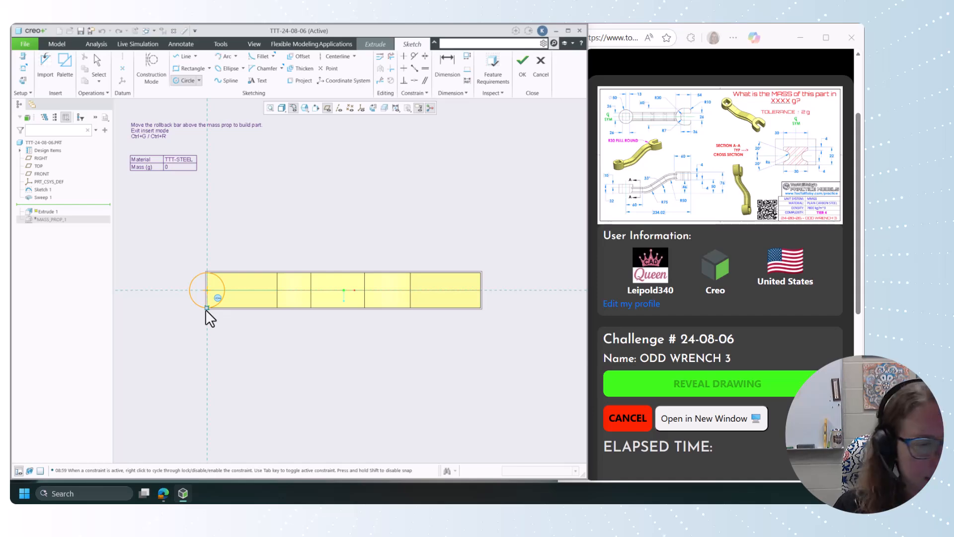
{"action": "left_click", "coordinate": [208, 315]}
{"action": "middle_click", "coordinate": [203, 326]}
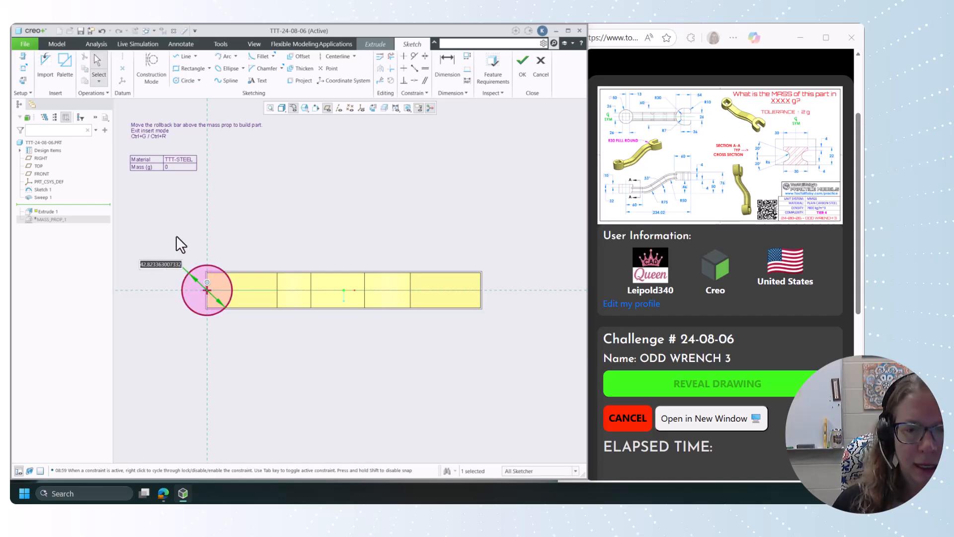
{"action": "type", "text": "50"}
{"action": "key", "text": "Return"}
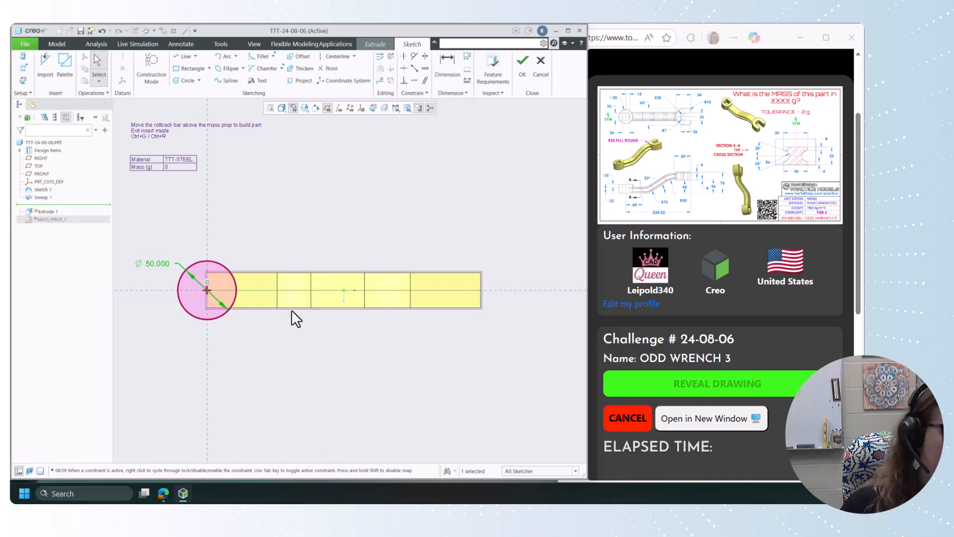
Finish the circle sketch and extrude it 32 mm as a solid boss at the handle's lower end
{"action": "left_click", "coordinate": [523, 65]}
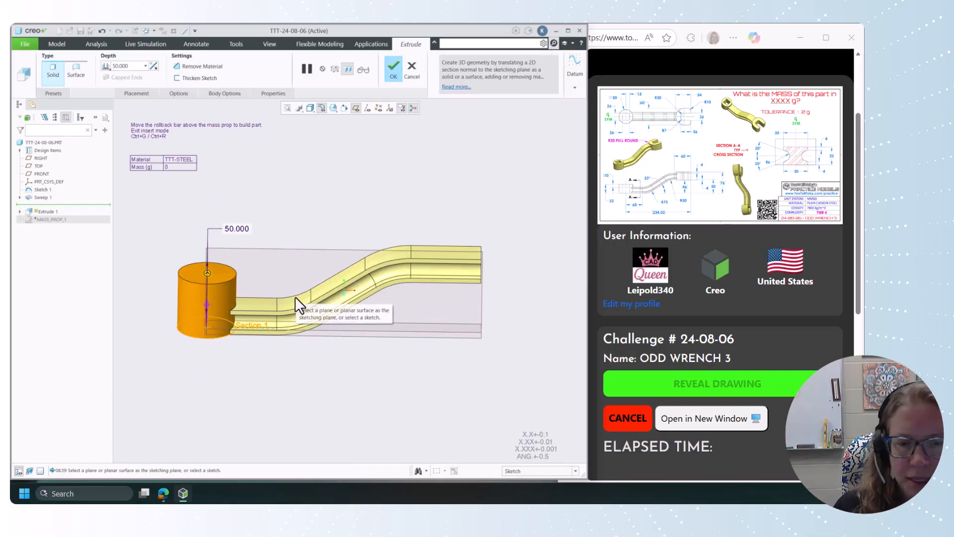
{"action": "double_click", "coordinate": [122, 66]}
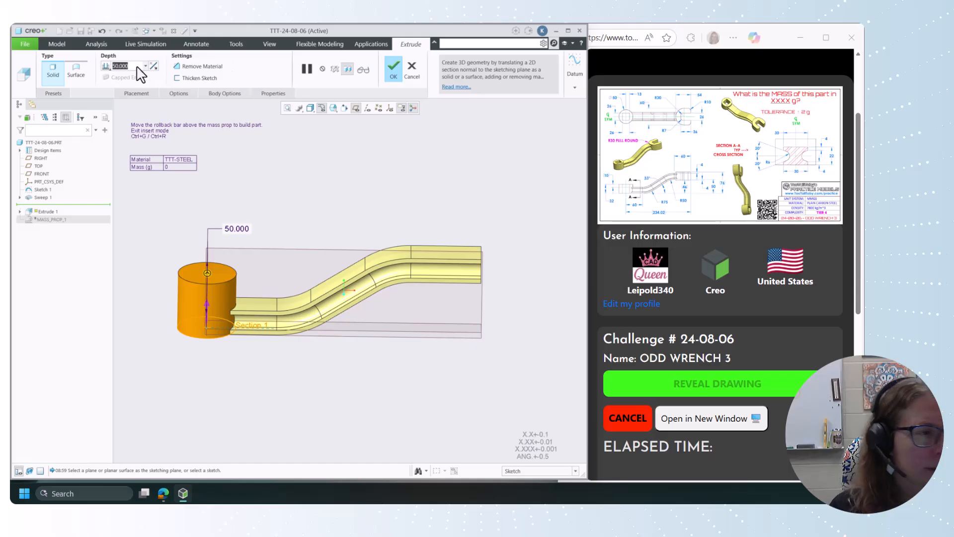
{"action": "type", "text": "32"}
{"action": "key", "text": "Return"}
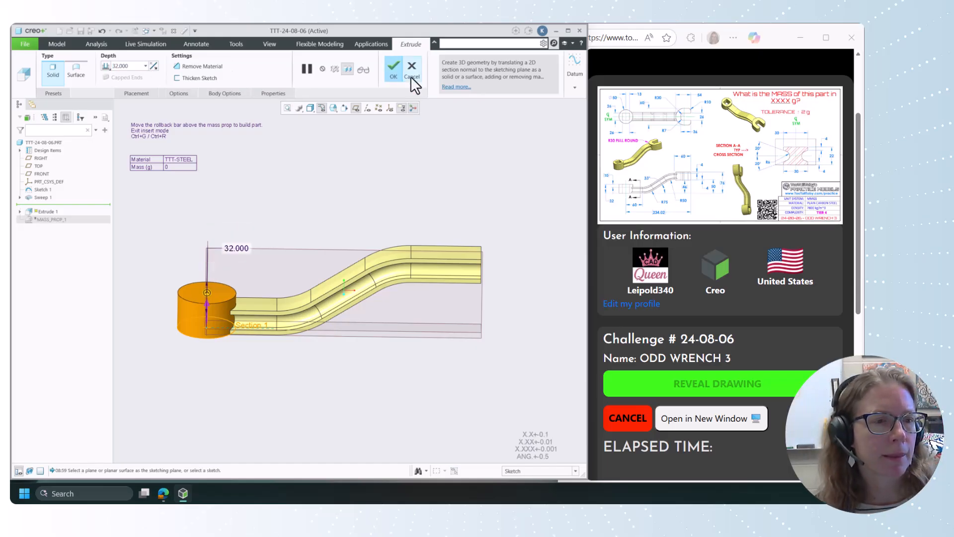
{"action": "left_click", "coordinate": [396, 70]}
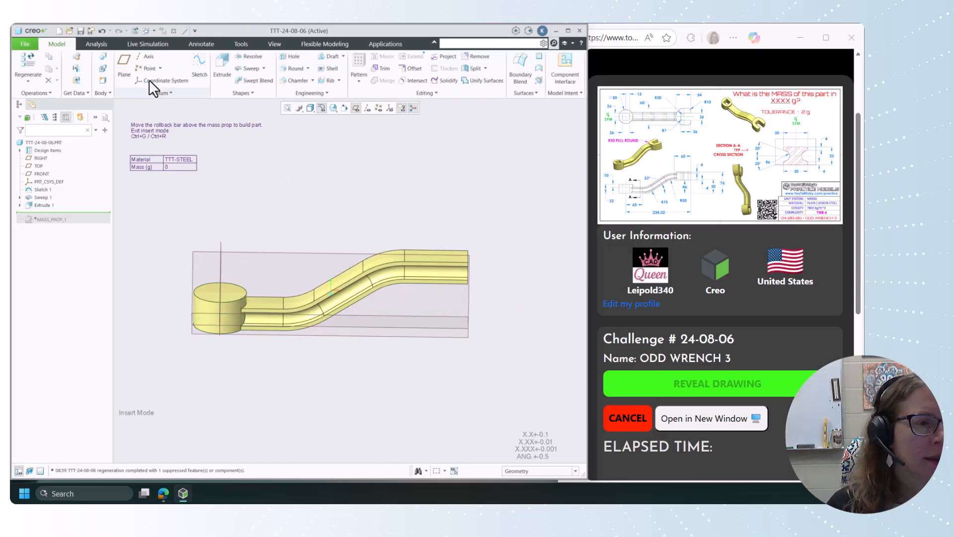
Start an extrusion on the boss's top face and sketch a square centred on the boss
{"action": "left_click", "coordinate": [221, 75]}
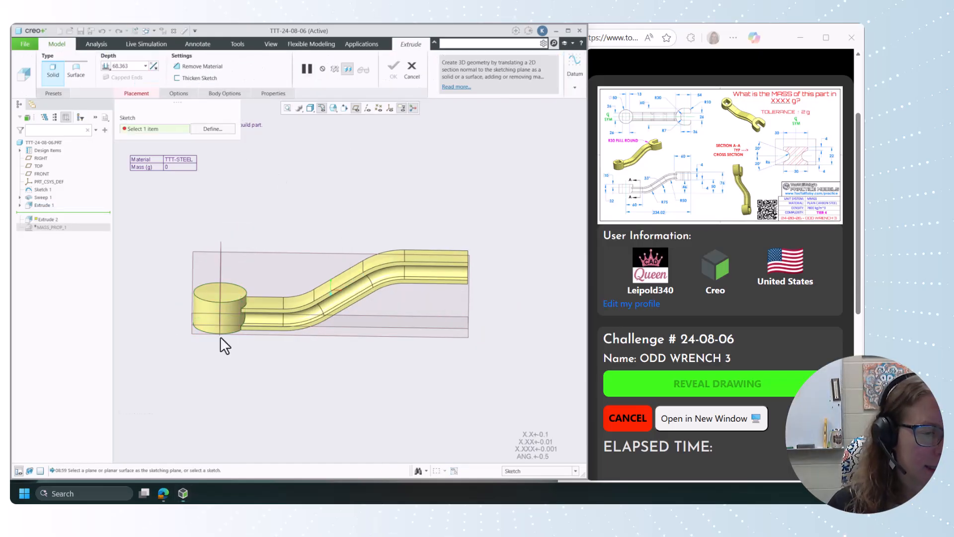
{"action": "left_click", "coordinate": [225, 298]}
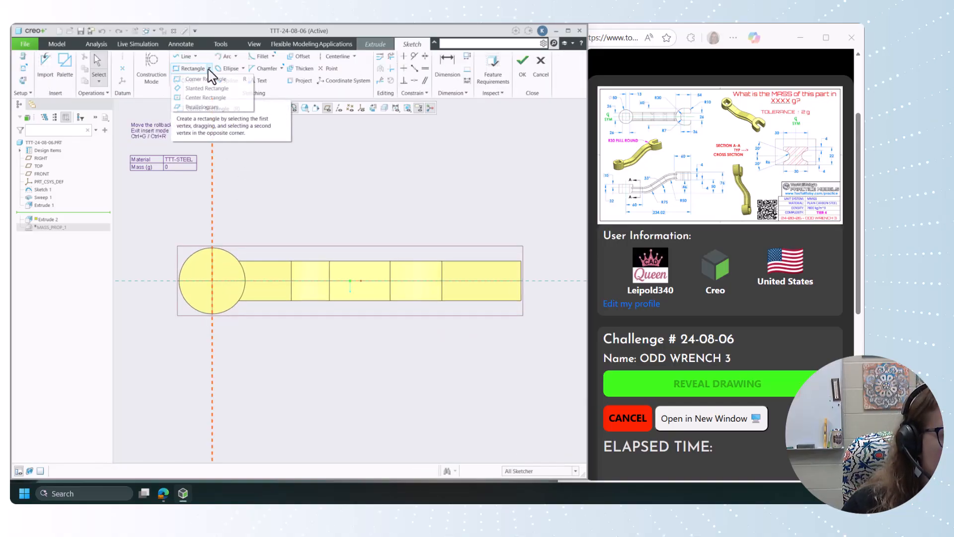
{"action": "left_click", "coordinate": [209, 69]}
{"action": "left_click", "coordinate": [212, 281]}
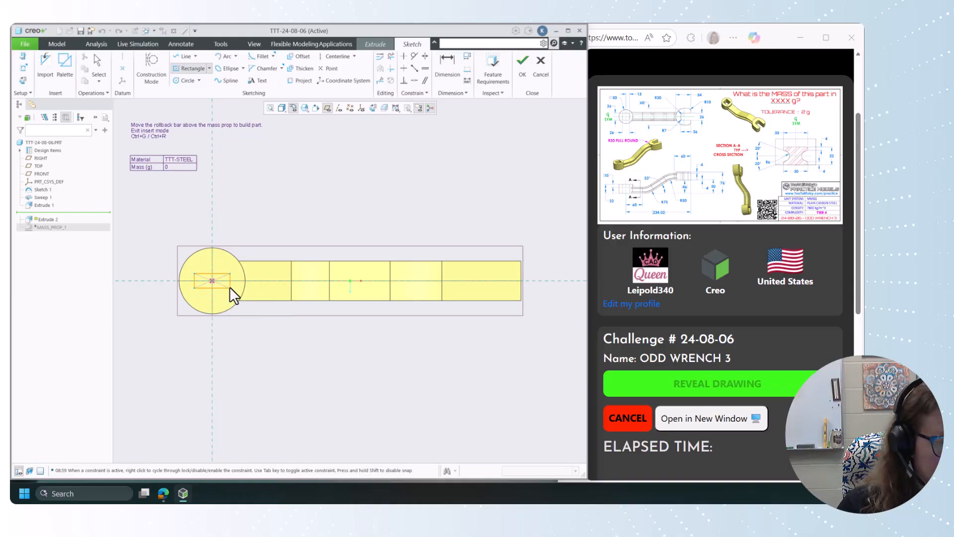
{"action": "left_click", "coordinate": [230, 287]}
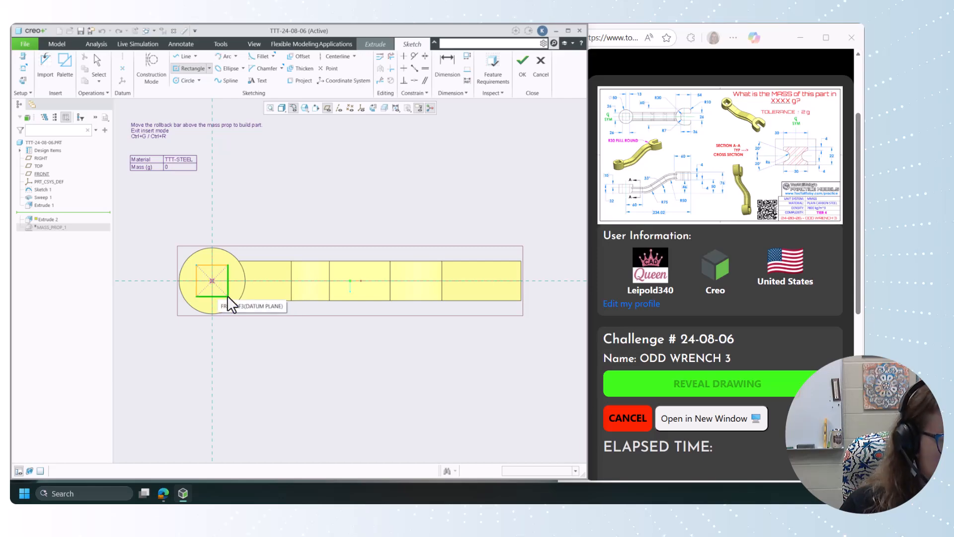
{"action": "left_click", "coordinate": [226, 295]}
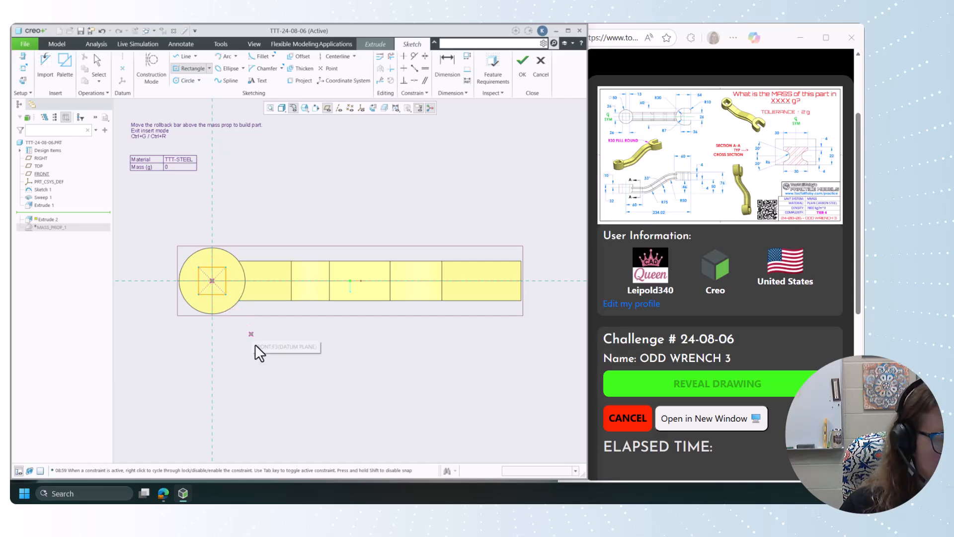
{"action": "middle_click", "coordinate": [239, 342]}
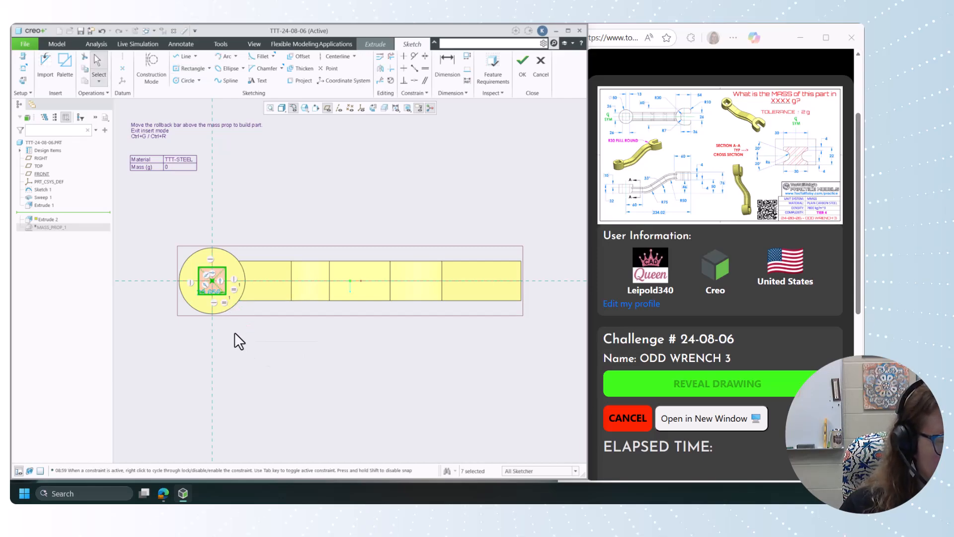
Set the square's side length to 26 mm and finish the sketch
{"action": "double_click", "coordinate": [206, 293]}
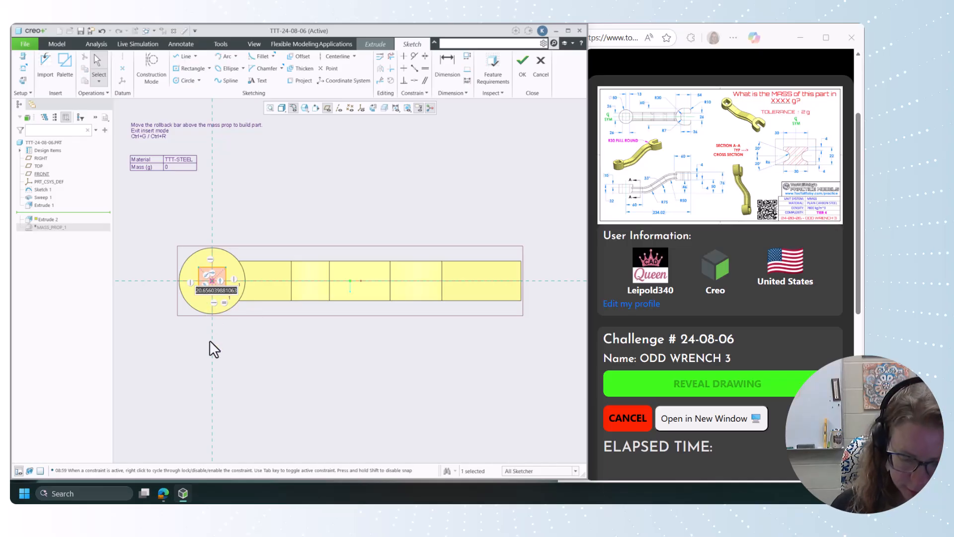
{"action": "type", "text": "20"}
{"action": "key", "text": "Return"}
{"action": "left_click", "coordinate": [203, 316]}
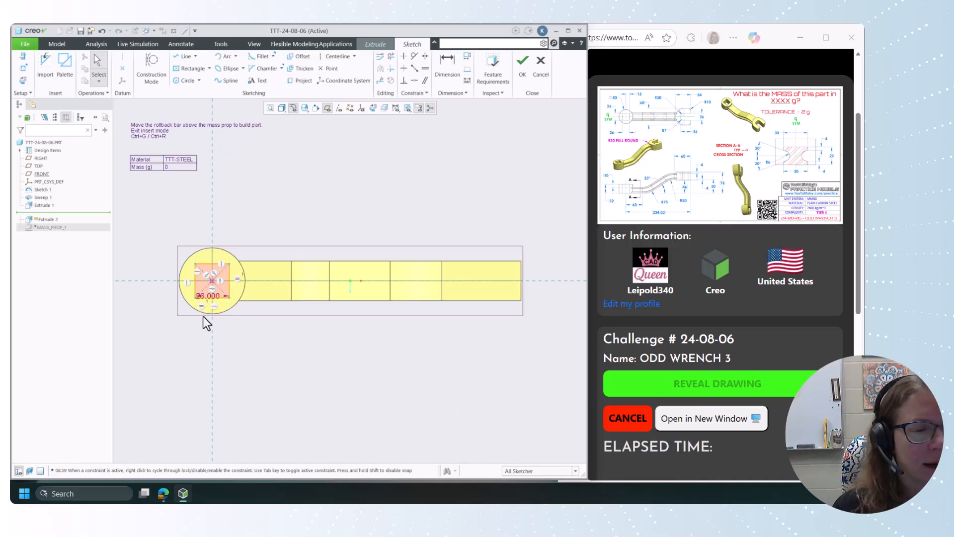
{"action": "left_click", "coordinate": [522, 68]}
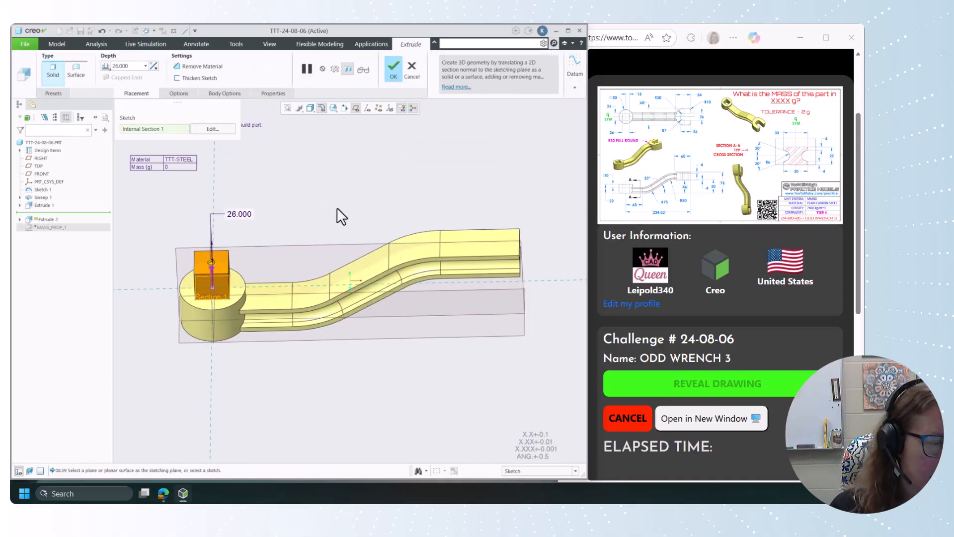
Reverse the square extrusion to remove material and cut it completely through the boss
{"action": "left_click", "coordinate": [212, 267]}
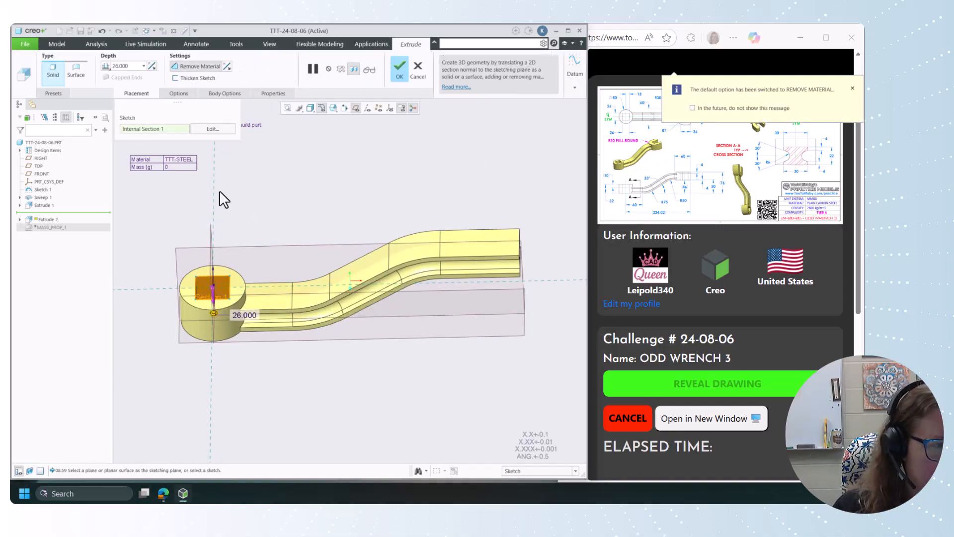
{"action": "left_click", "coordinate": [224, 315]}
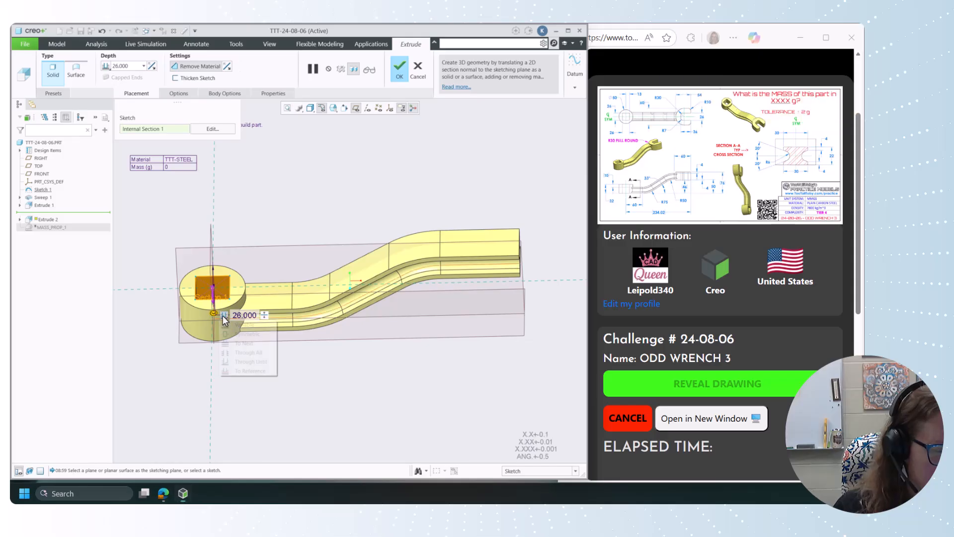
{"action": "left_click", "coordinate": [240, 341]}
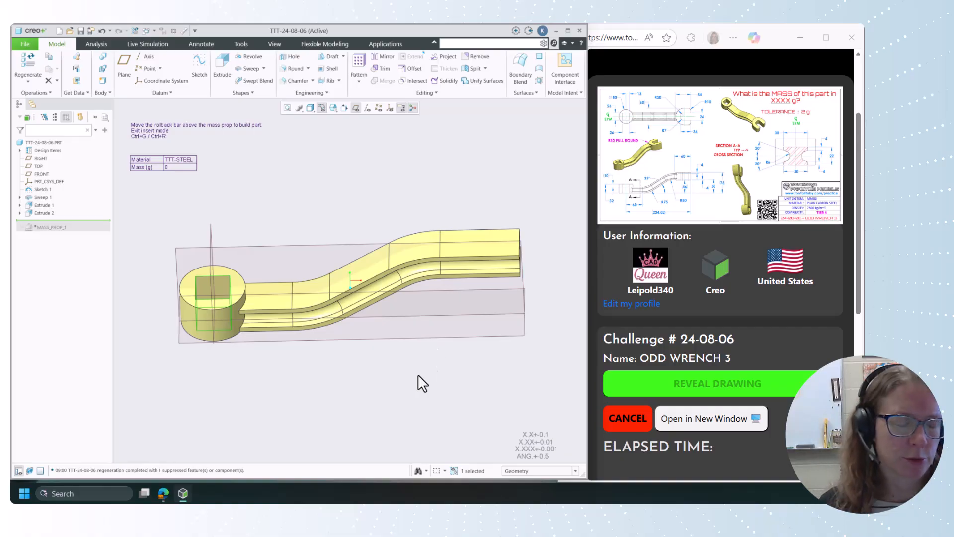
{"action": "mouse_move", "coordinate": [418, 384]}
{"action": "middle_mouse_down"}
{"action": "mouse_move", "coordinate": [413, 422]}
{"action": "mouse_move", "coordinate": [426, 330]}
{"action": "mouse_move", "coordinate": [542, 227]}
{"action": "middle_mouse_up"}
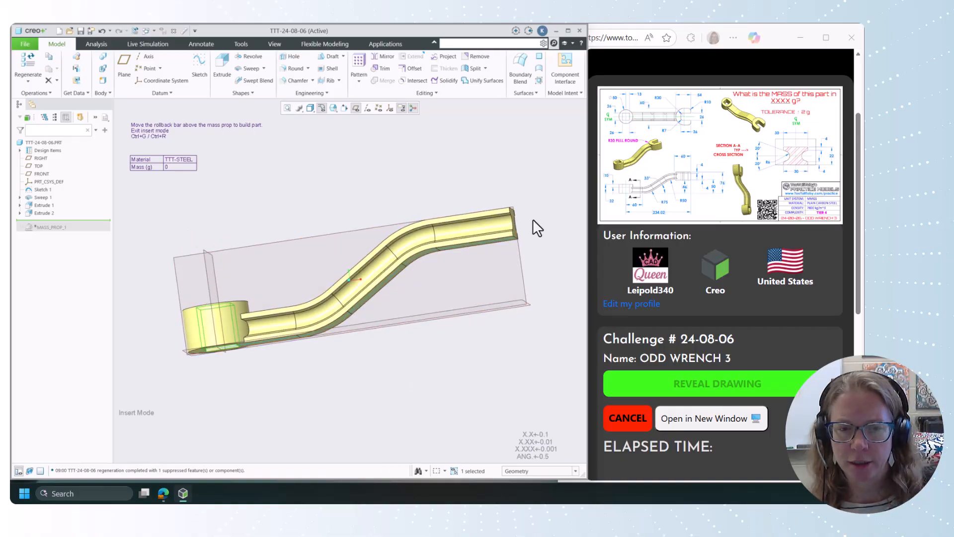
{"action": "left_click", "coordinate": [328, 156]}
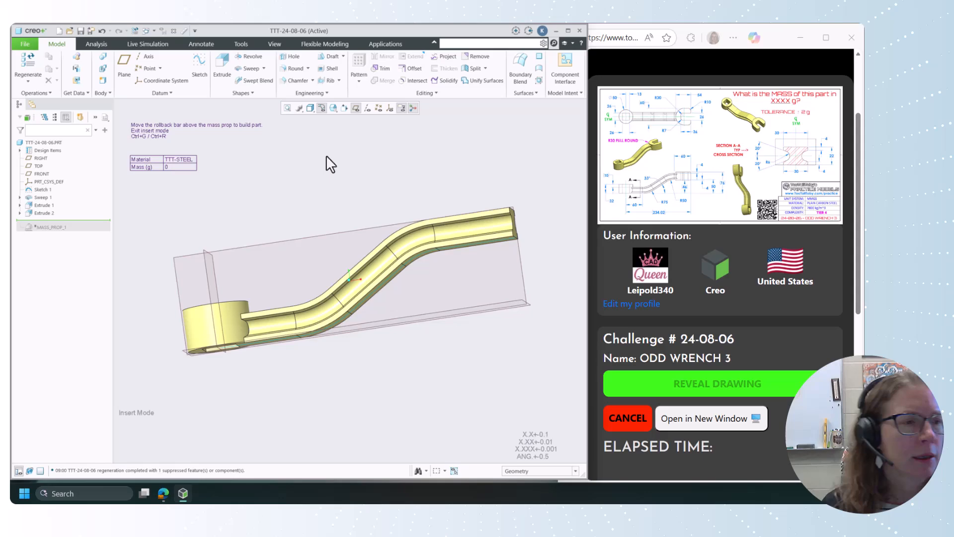
Create a sketch on the flat top face of the handle's raised end, oriented with the RIGHT datum plane as the right reference
{"action": "left_click", "coordinate": [202, 68]}
{"action": "mouse_move", "coordinate": [514, 267]}
{"action": "middle_mouse_down"}
{"action": "mouse_move", "coordinate": [508, 282]}
{"action": "mouse_move", "coordinate": [502, 233]}
{"action": "mouse_move", "coordinate": [500, 249]}
{"action": "middle_mouse_up"}
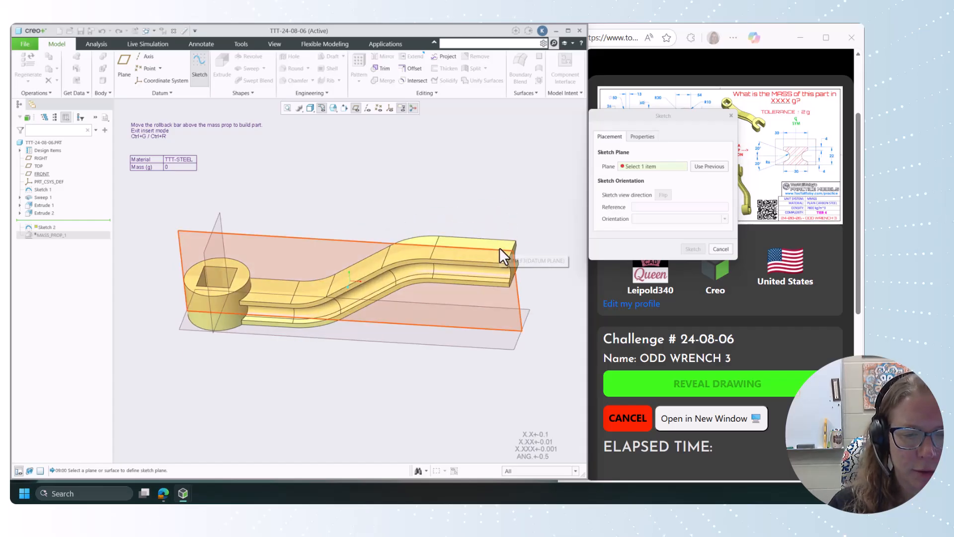
{"action": "left_click", "coordinate": [500, 249]}
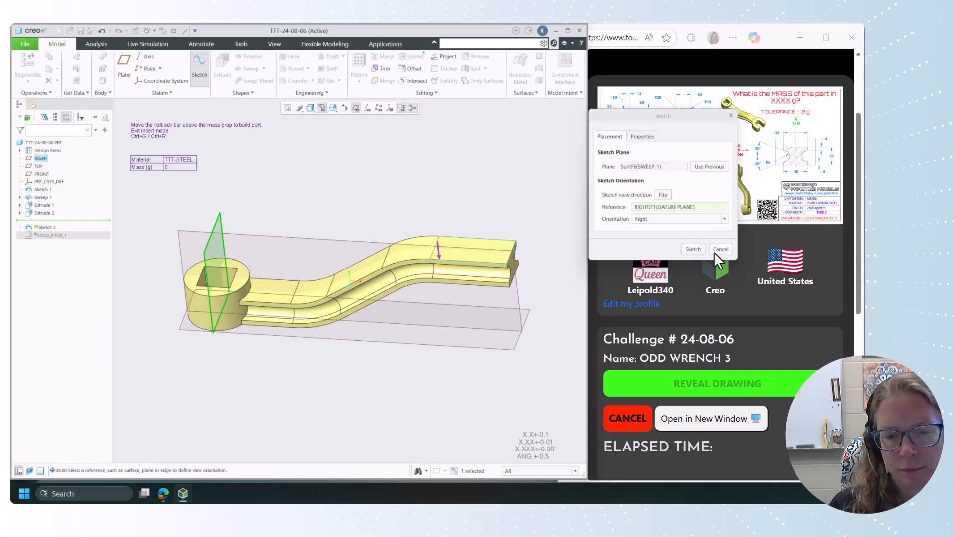
{"action": "left_click", "coordinate": [693, 249]}
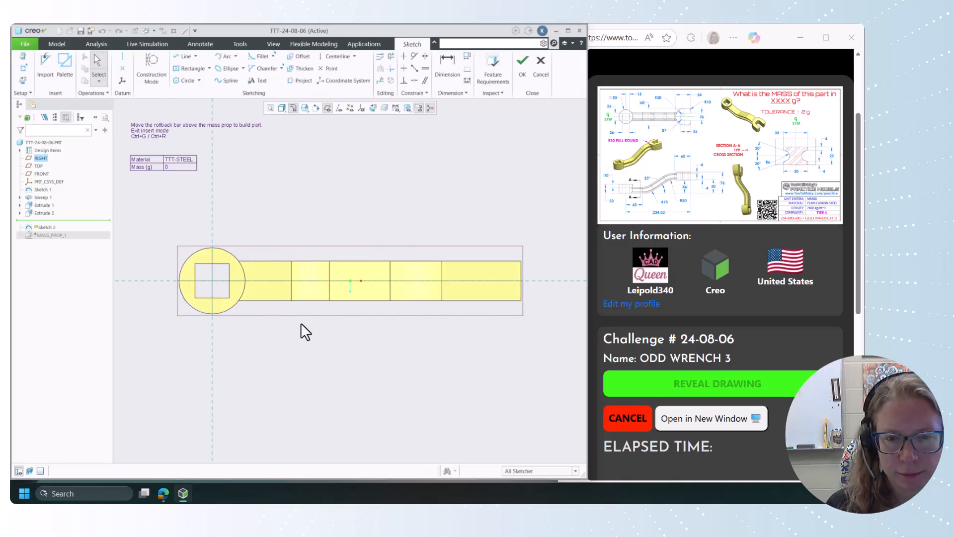
Draw a circle about 66 mm in diameter on the horizontal reference, centred about 213 mm from the boss centre near the handle's raised end
{"action": "scroll", "coordinate": [226, 266], "scroll_direction": "down", "scroll_amount": 2}
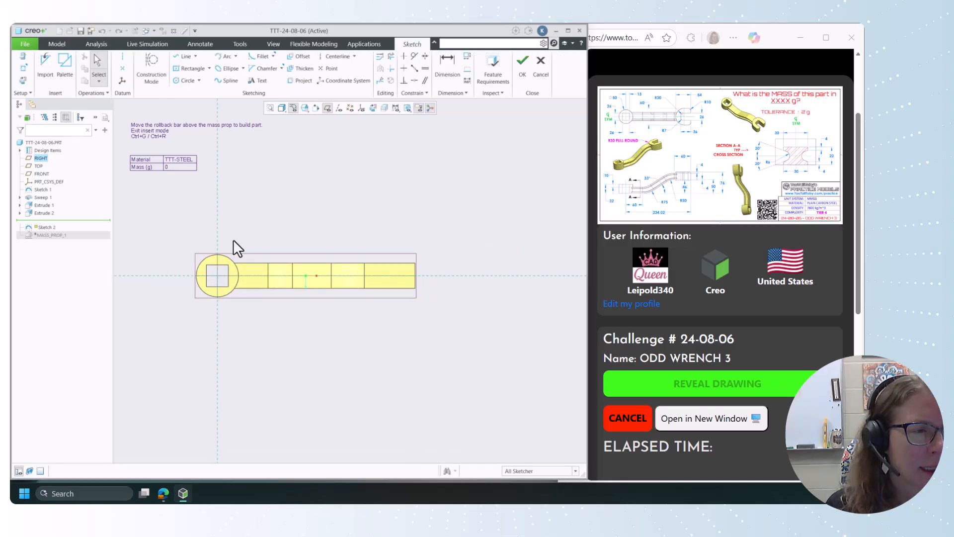
{"action": "left_click", "coordinate": [196, 80]}
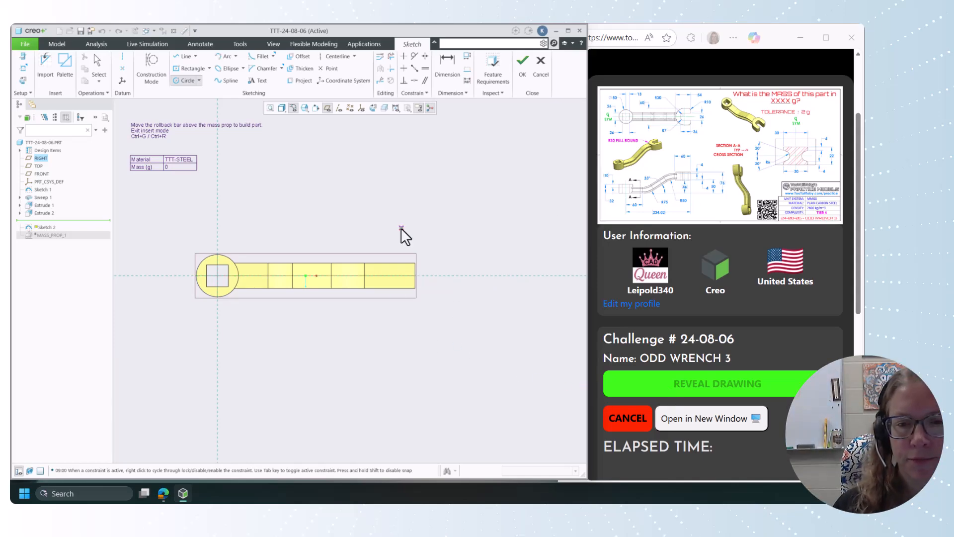
{"action": "left_click", "coordinate": [398, 275]}
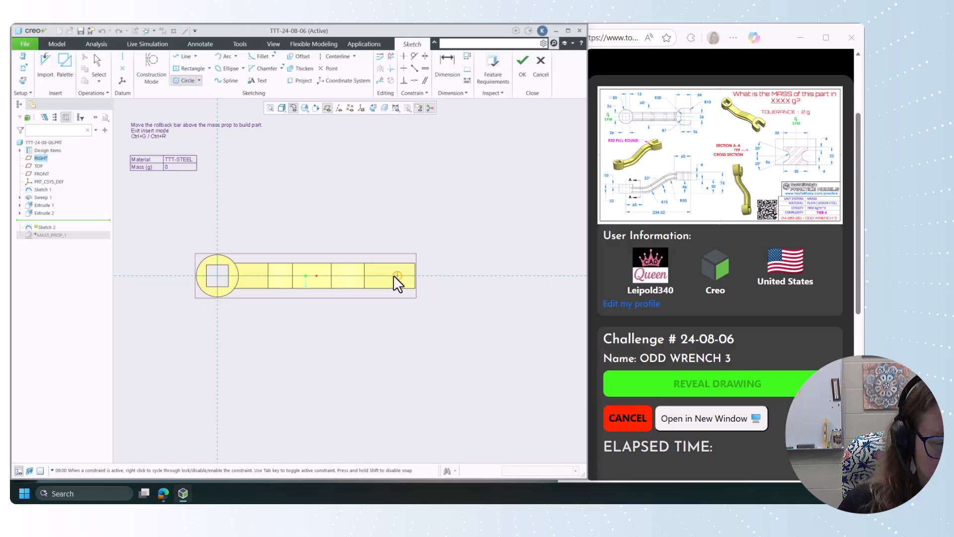
{"action": "left_click", "coordinate": [389, 303]}
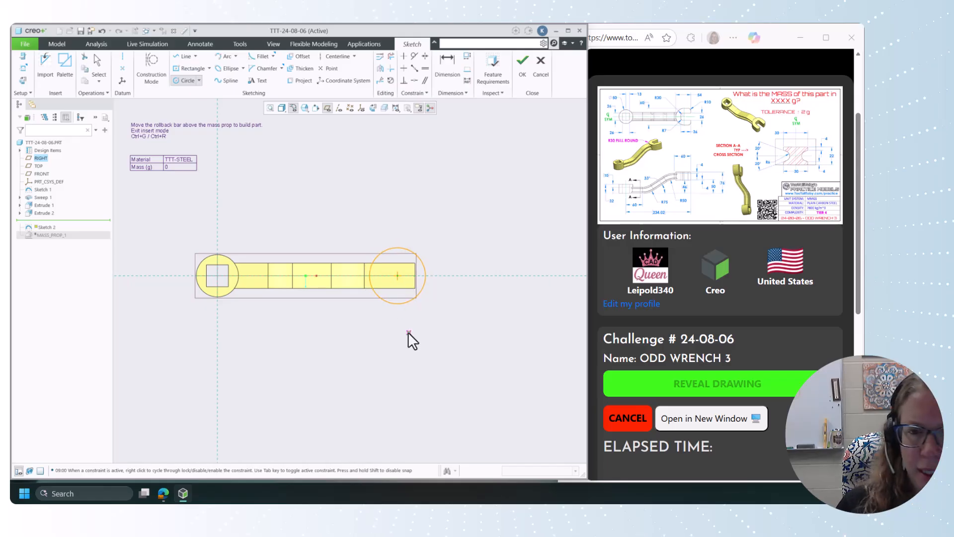
{"action": "middle_click", "coordinate": [423, 298]}
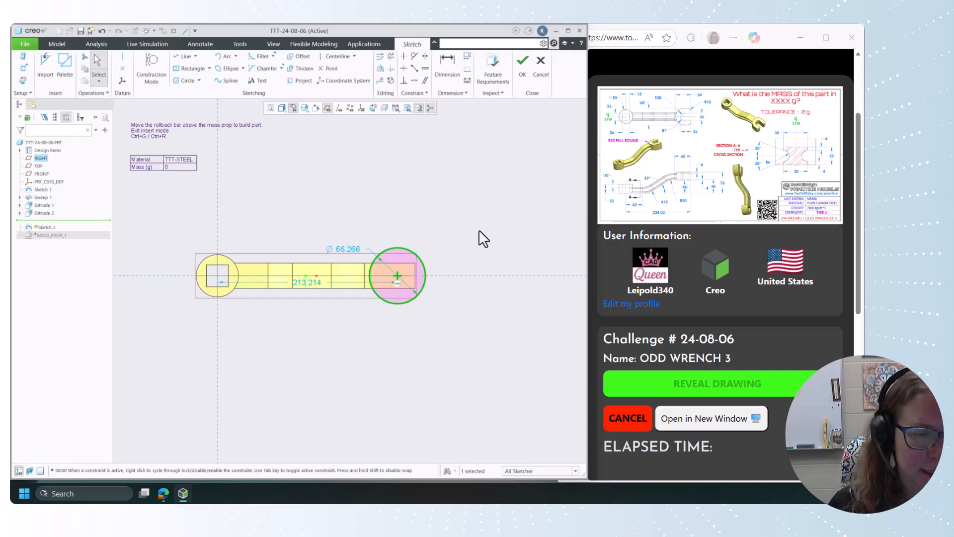
Set the circle's diameter to 60 mm and move its centre along the horizontal reference to about 189 mm from the boss centre
{"action": "double_click", "coordinate": [354, 251]}
{"action": "type", "text": "60"}
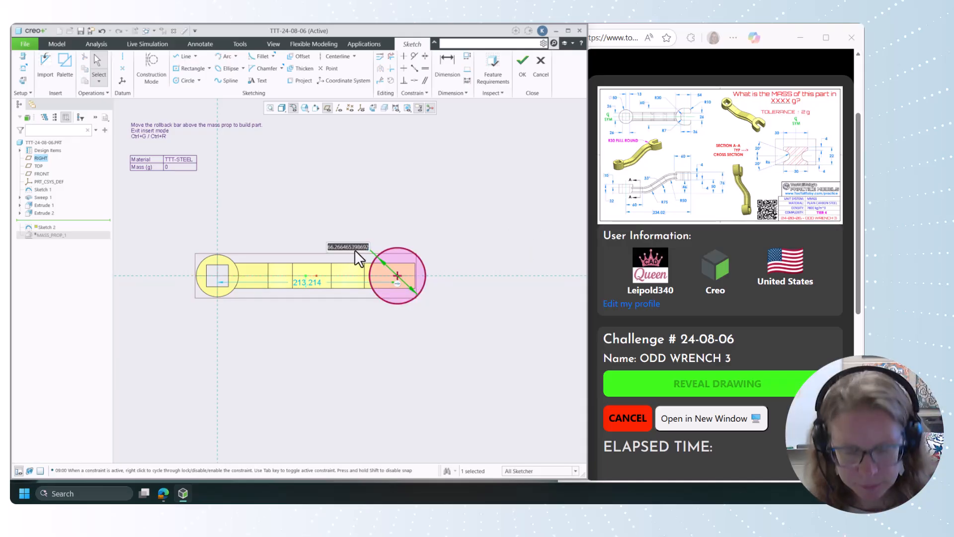
{"action": "key", "text": "Return"}
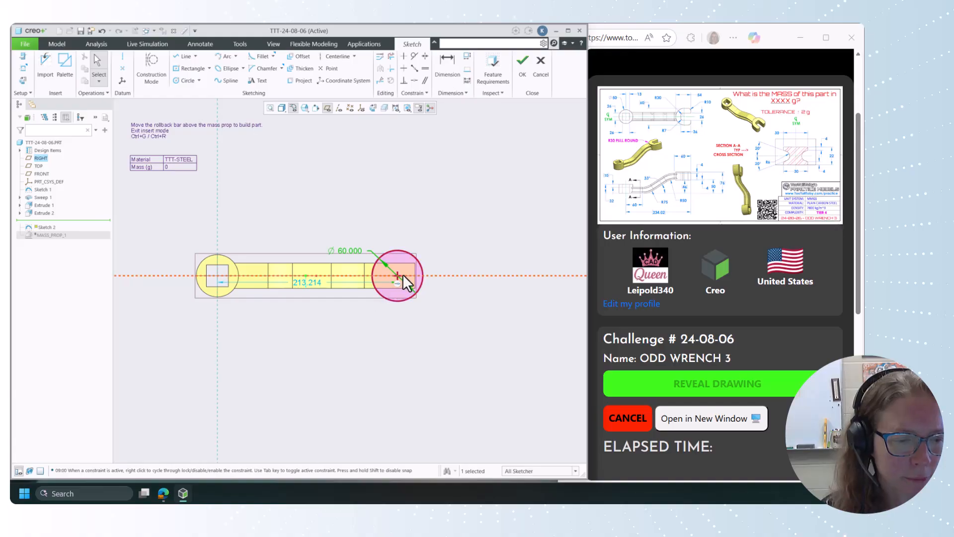
{"action": "left_click", "coordinate": [384, 273]}
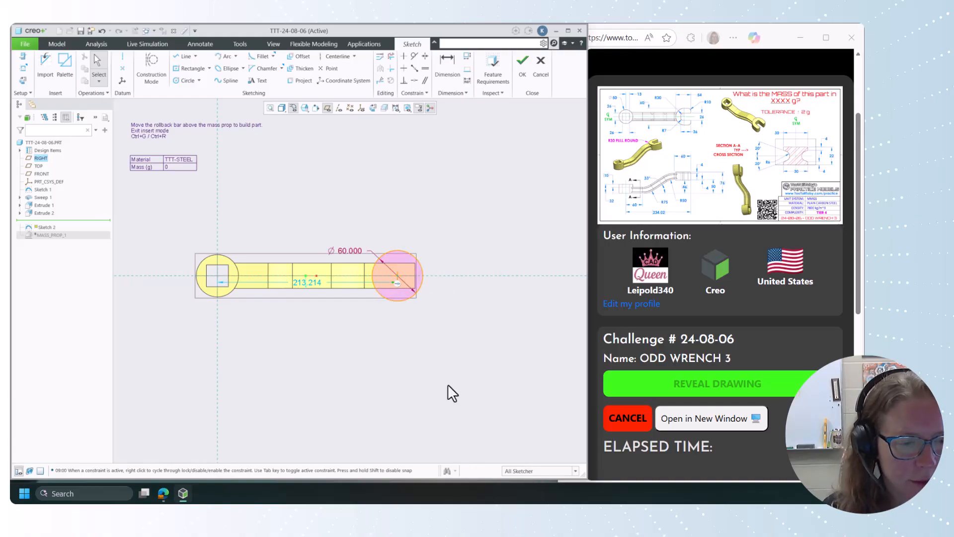
{"action": "key", "text": "ctrl+d"}
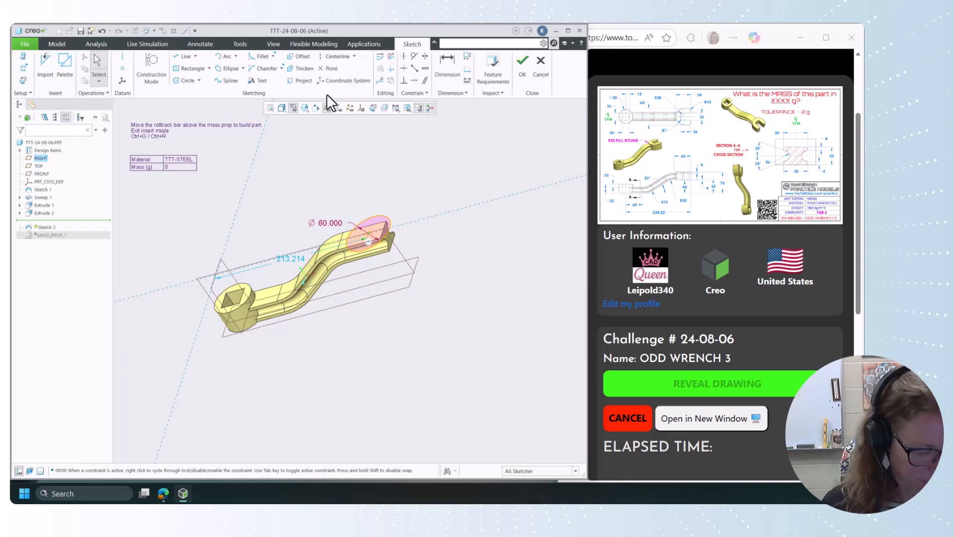
{"action": "left_click", "coordinate": [373, 109]}
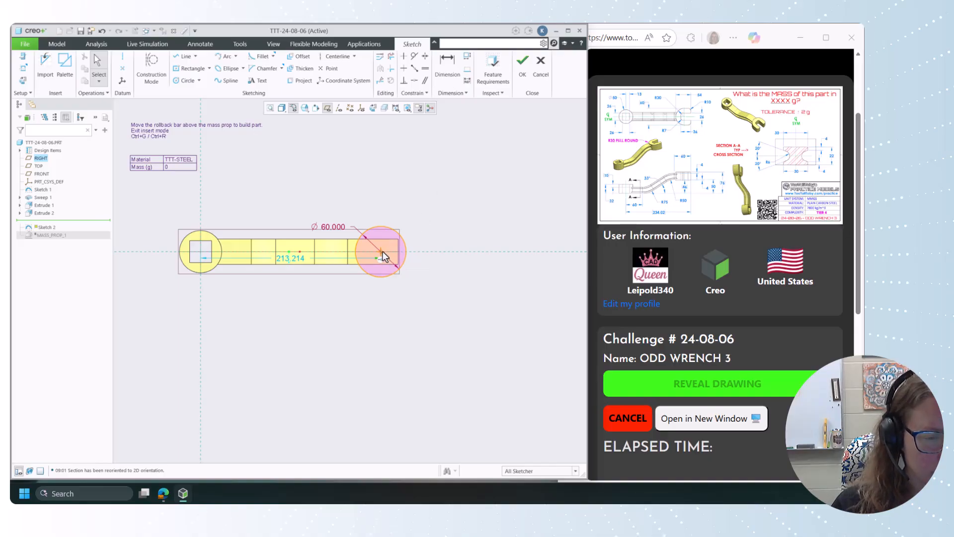
{"action": "left_click_drag", "start_coordinate": [383, 249], "coordinate": [361, 252]}
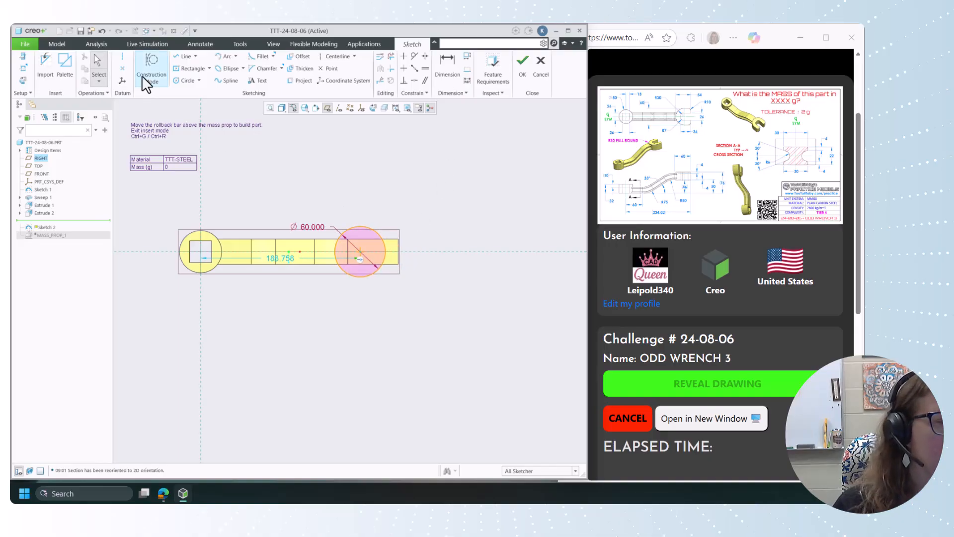
Draw a centre rectangle about 74 mm wide on the horizontal reference, one side through the circle's centre and its height matching the circle
{"action": "left_click", "coordinate": [188, 69]}
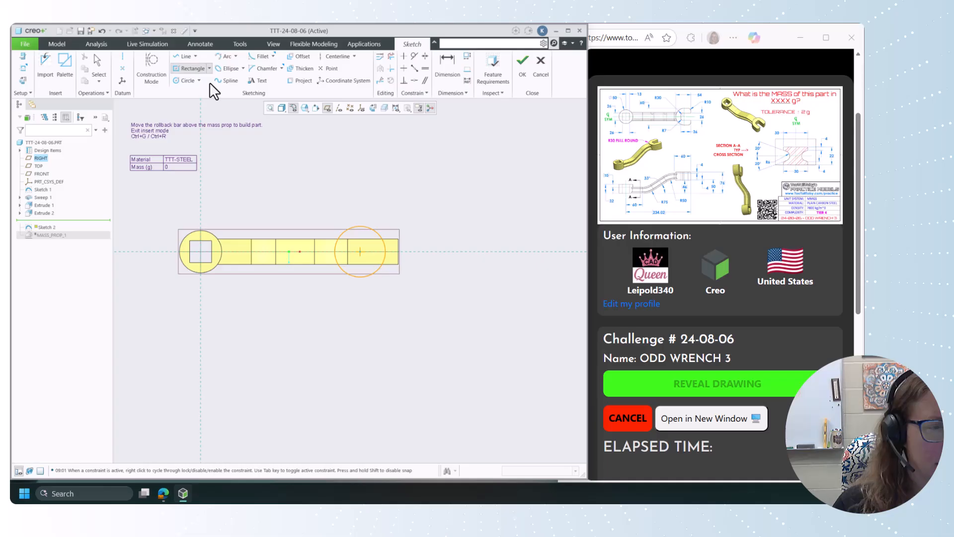
{"action": "left_click", "coordinate": [392, 251]}
{"action": "left_click", "coordinate": [362, 275]}
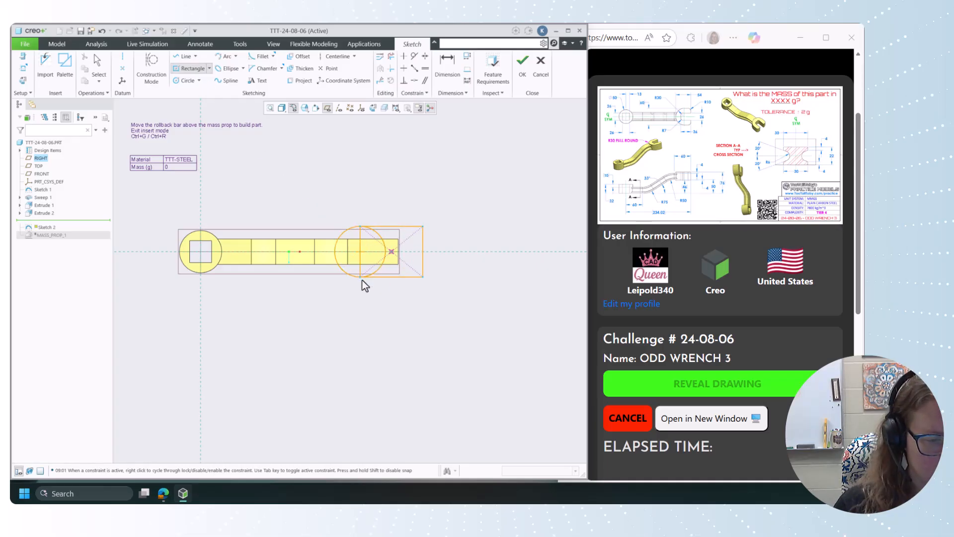
{"action": "middle_click", "coordinate": [370, 297]}
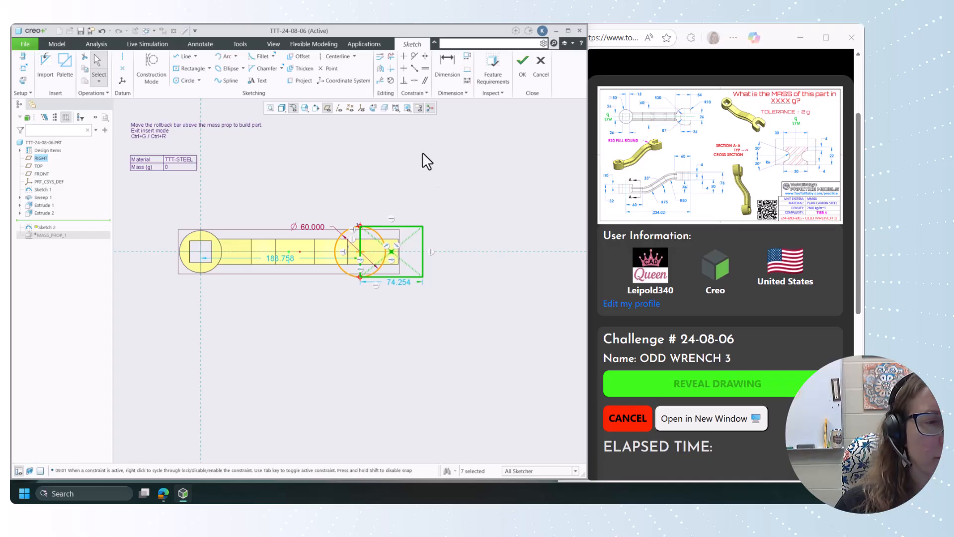
Make the rectangle's outer vertical side coincident with the end corner of the handle
{"action": "left_click", "coordinate": [414, 80]}
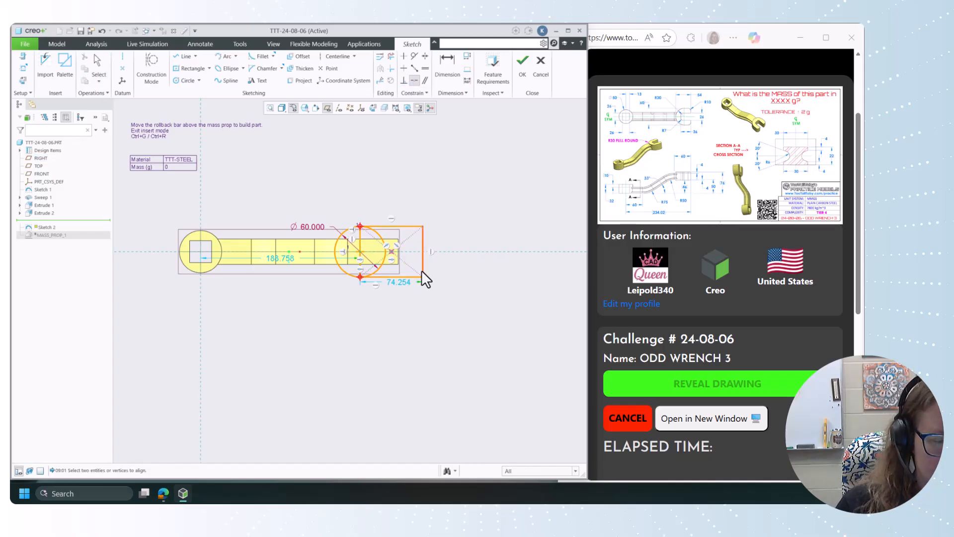
{"action": "scroll", "coordinate": [406, 263], "scroll_direction": "down", "scroll_amount": 2}
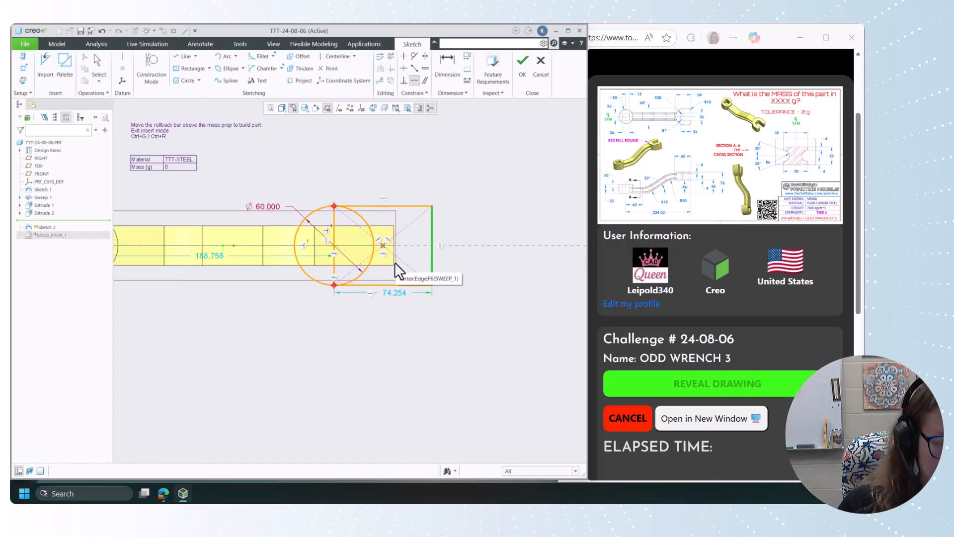
{"action": "left_click", "coordinate": [395, 264]}
{"action": "middle_click", "coordinate": [437, 324]}
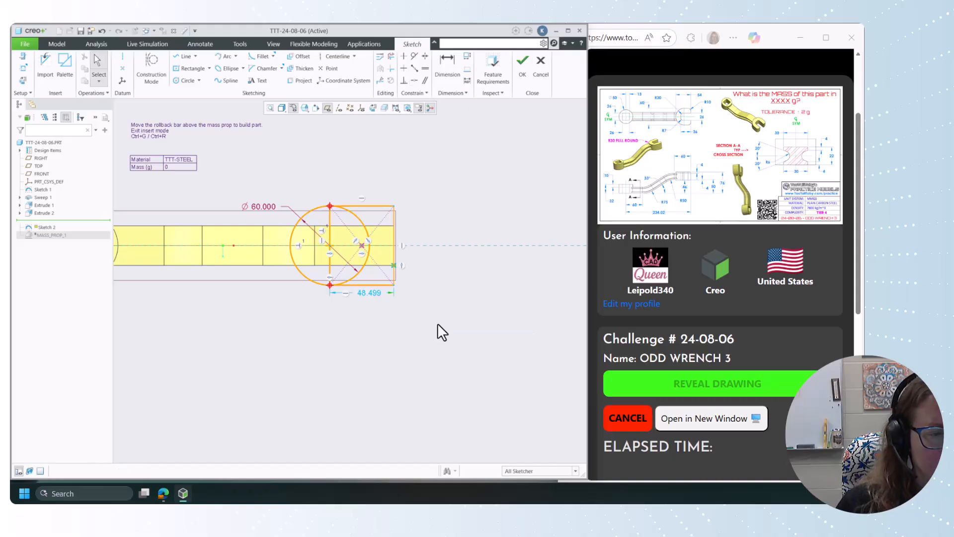
Dimension the head's overall length from the circle's far edge to the rectangle's outer side as 54 mm
{"action": "left_click", "coordinate": [450, 62]}
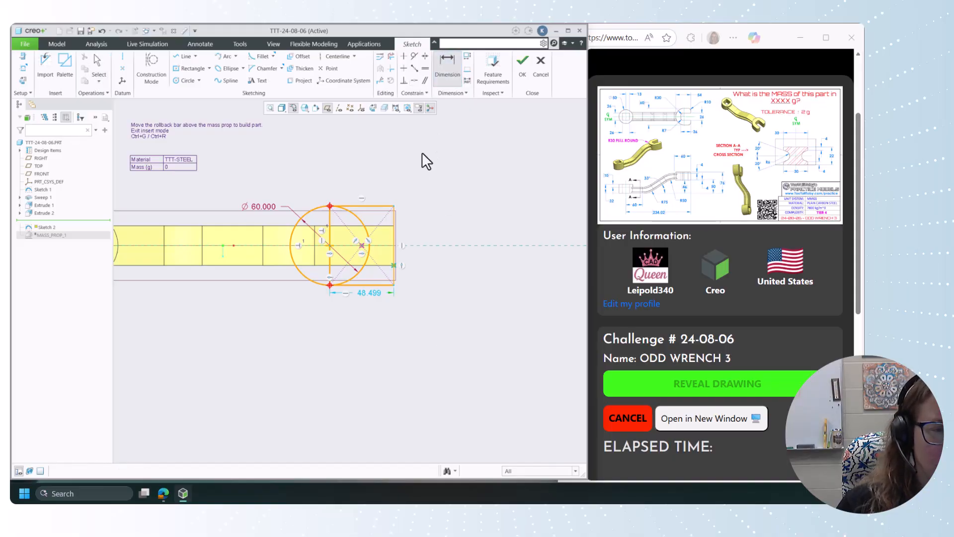
{"action": "left_click", "coordinate": [291, 249]}
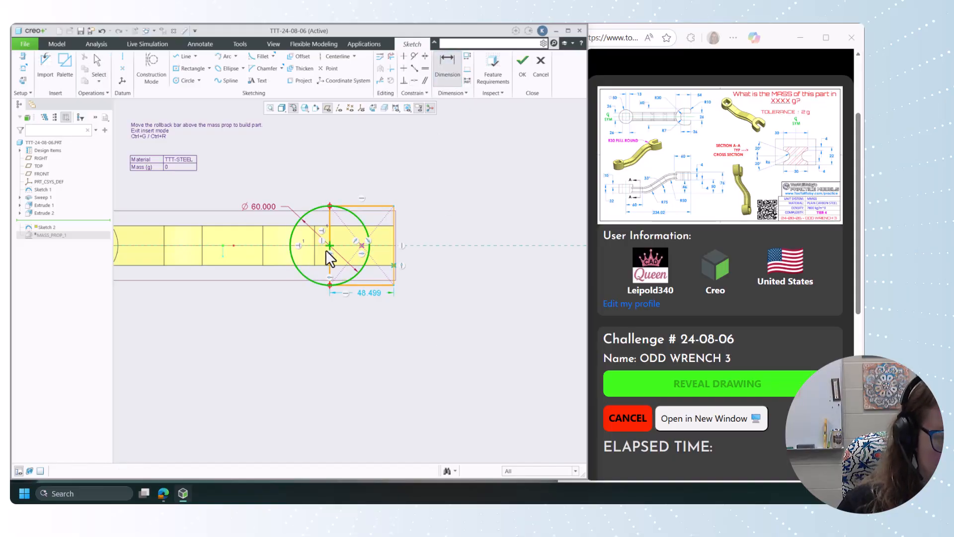
{"action": "left_click", "coordinate": [393, 252]}
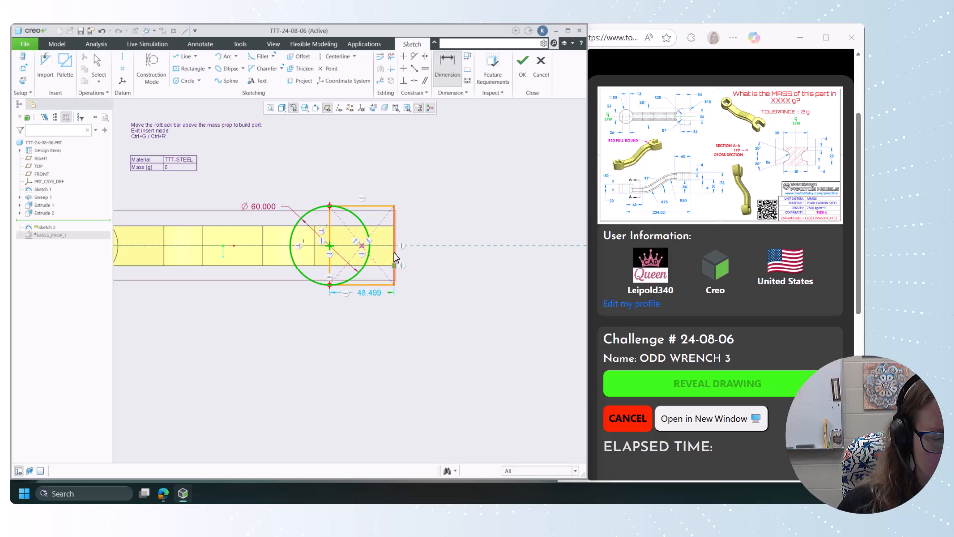
{"action": "middle_click", "coordinate": [363, 147]}
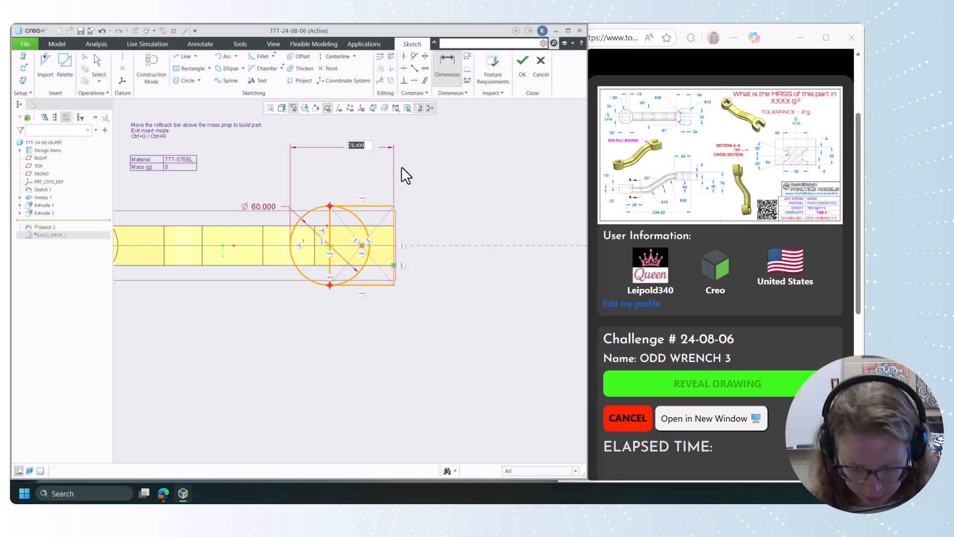
{"action": "type", "text": "54"}
{"action": "key", "text": "Return"}
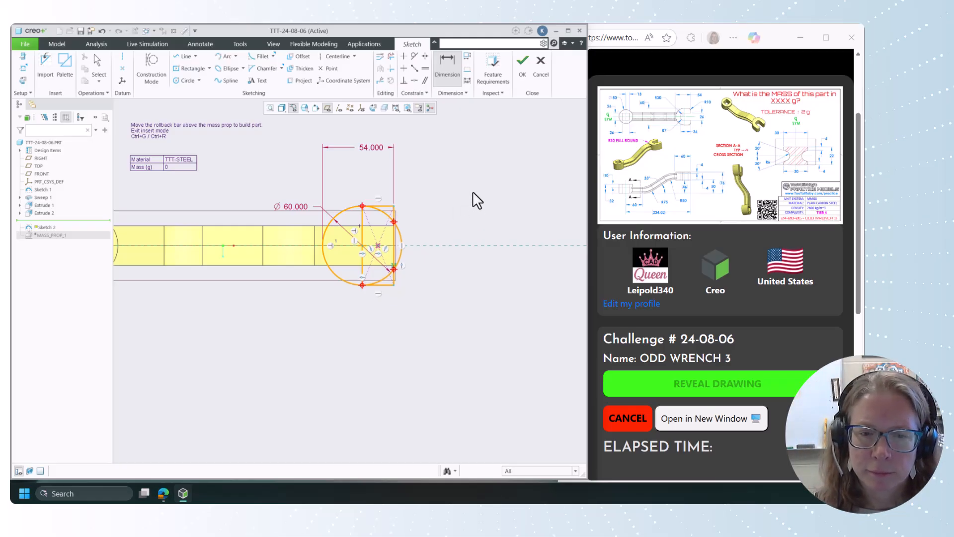
Trim away the circle's arc that protrudes beyond the rectangle's outer side
{"action": "scroll", "coordinate": [417, 279], "scroll_direction": "up", "scroll_amount": 1}
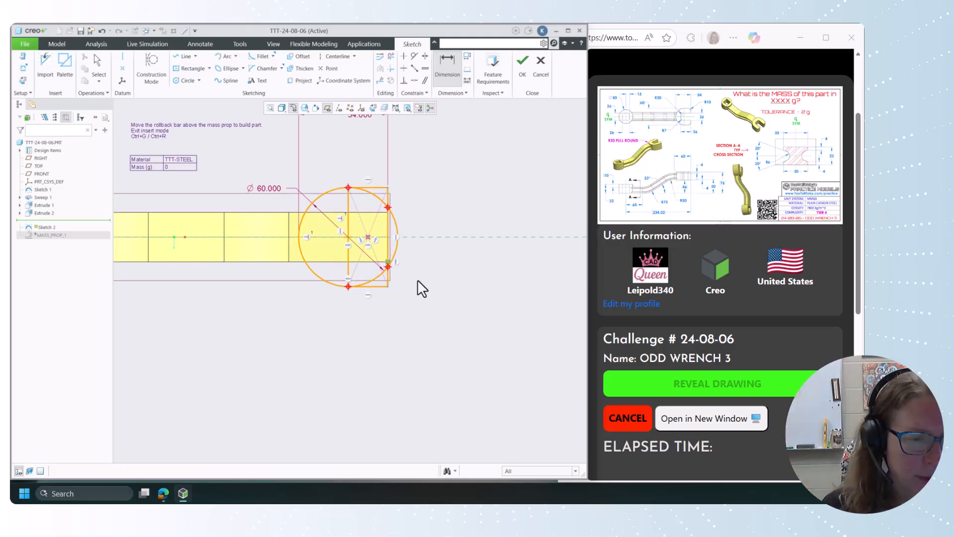
{"action": "left_click", "coordinate": [391, 56]}
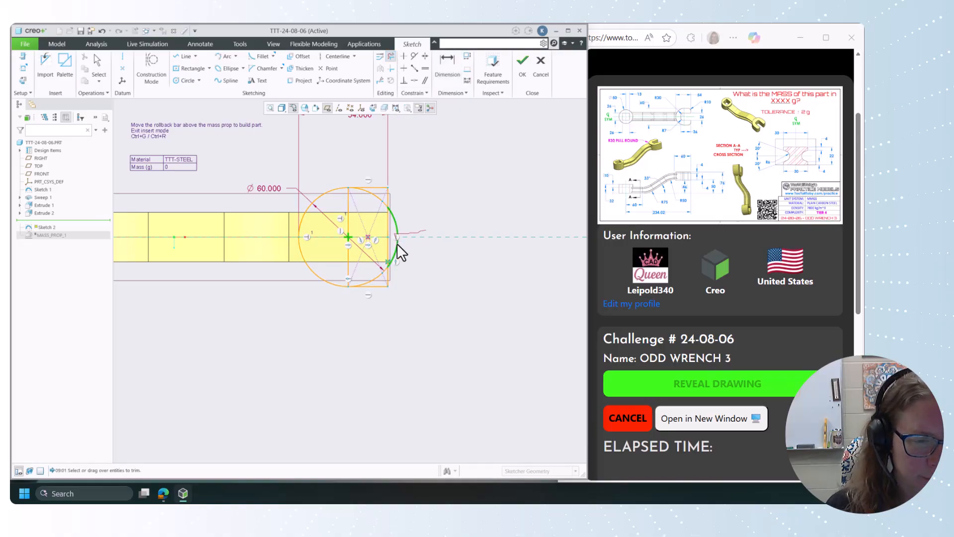
{"action": "scroll", "coordinate": [369, 225], "scroll_direction": "up", "scroll_amount": 1}
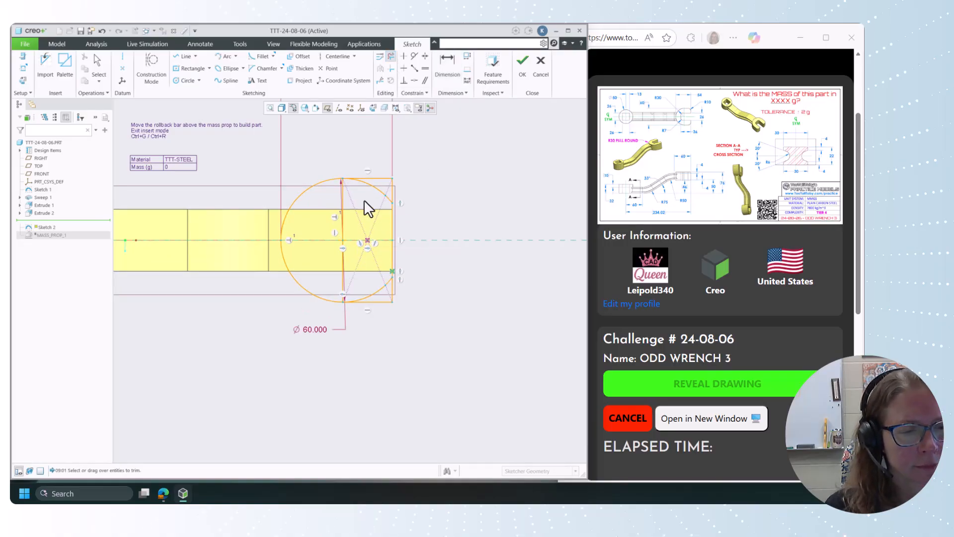
{"action": "mouse_move", "coordinate": [380, 223]}
{"action": "left_mouse_down"}
{"action": "mouse_move", "coordinate": [340, 201]}
{"action": "mouse_move", "coordinate": [336, 248]}
{"action": "left_mouse_up"}
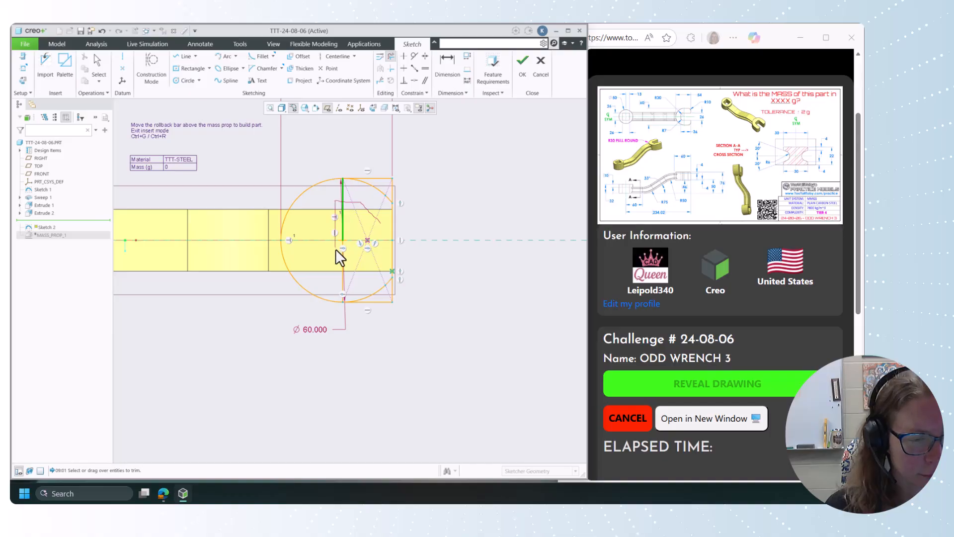
{"action": "left_click_drag", "start_coordinate": [390, 264], "coordinate": [387, 264]}
{"action": "middle_click", "coordinate": [434, 256]}
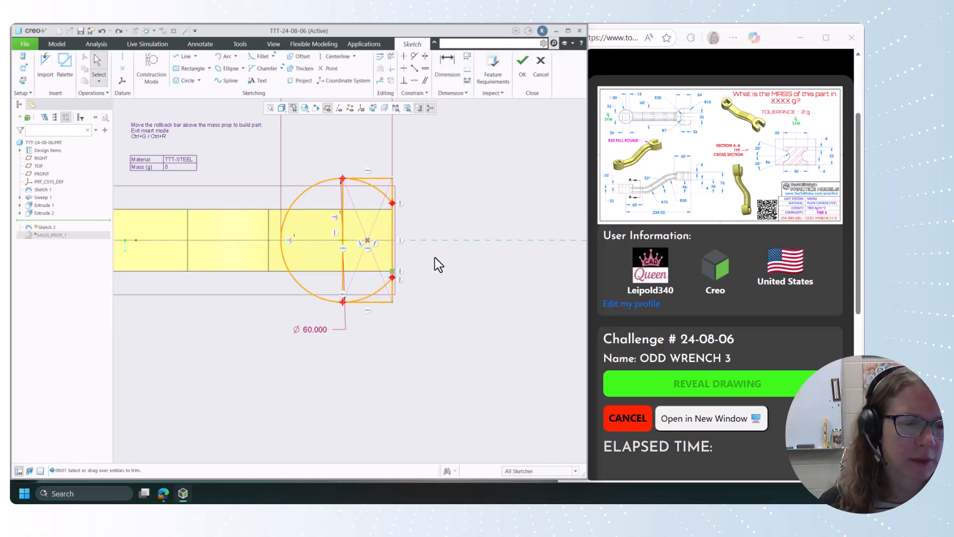
Fillet the rectangle's two outer corners with a shared 10 mm radius and finish the sketch
{"action": "scroll", "coordinate": [438, 257], "scroll_direction": "down", "scroll_amount": 1}
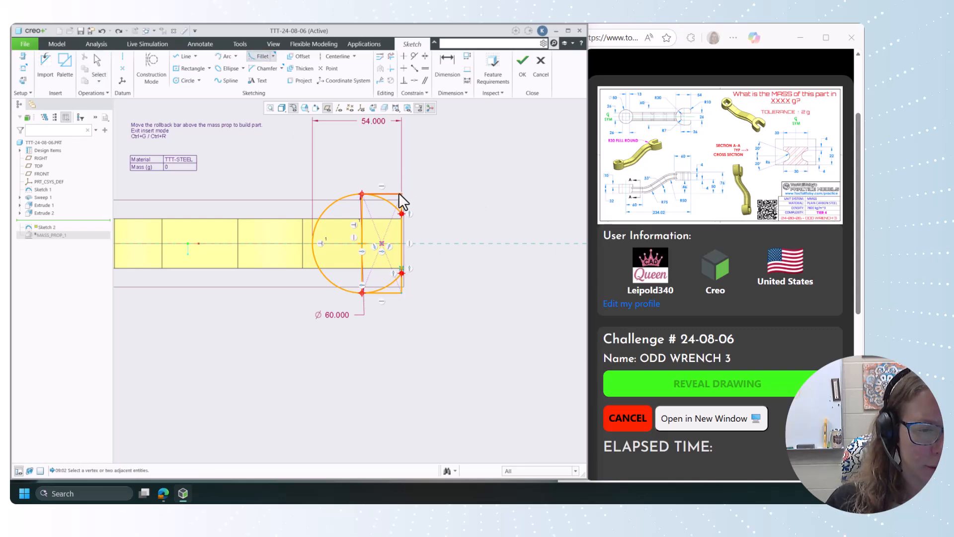
{"action": "left_click", "coordinate": [400, 193]}
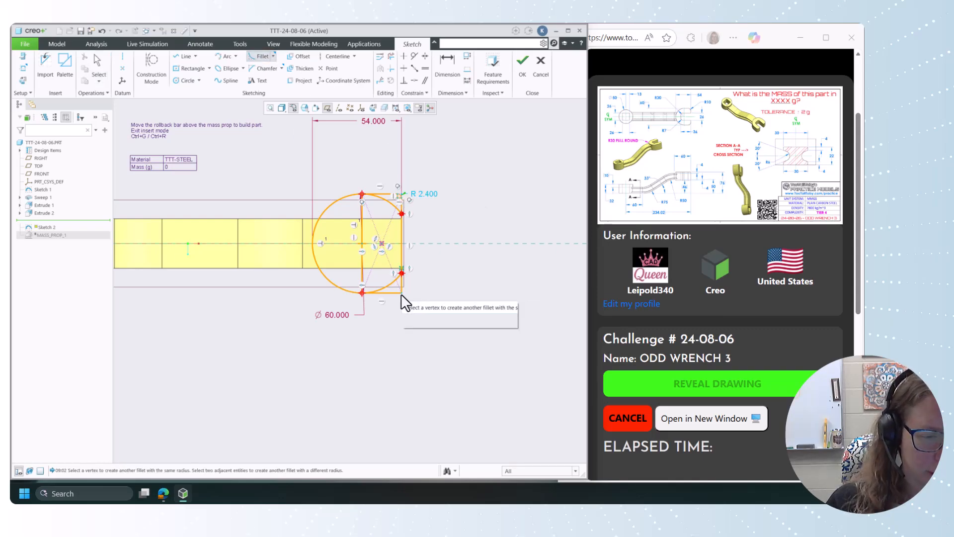
{"action": "left_click", "coordinate": [402, 294]}
{"action": "middle_click", "coordinate": [428, 309]}
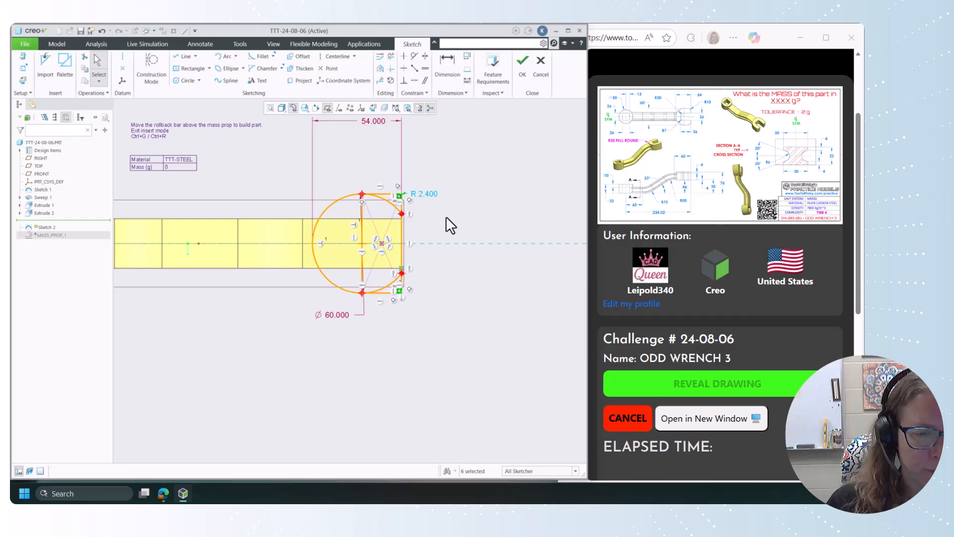
{"action": "double_click", "coordinate": [422, 193]}
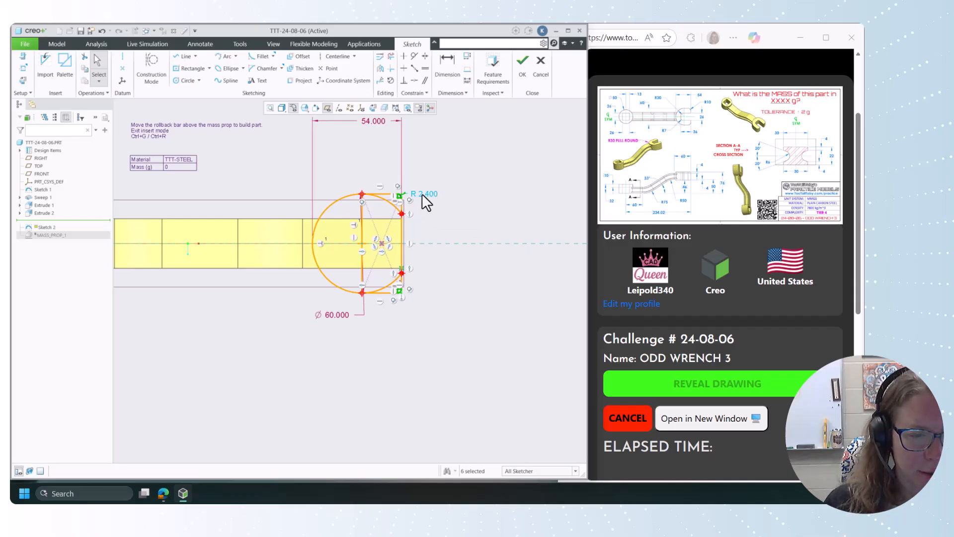
{"action": "type", "text": "10"}
{"action": "key", "text": "Return"}
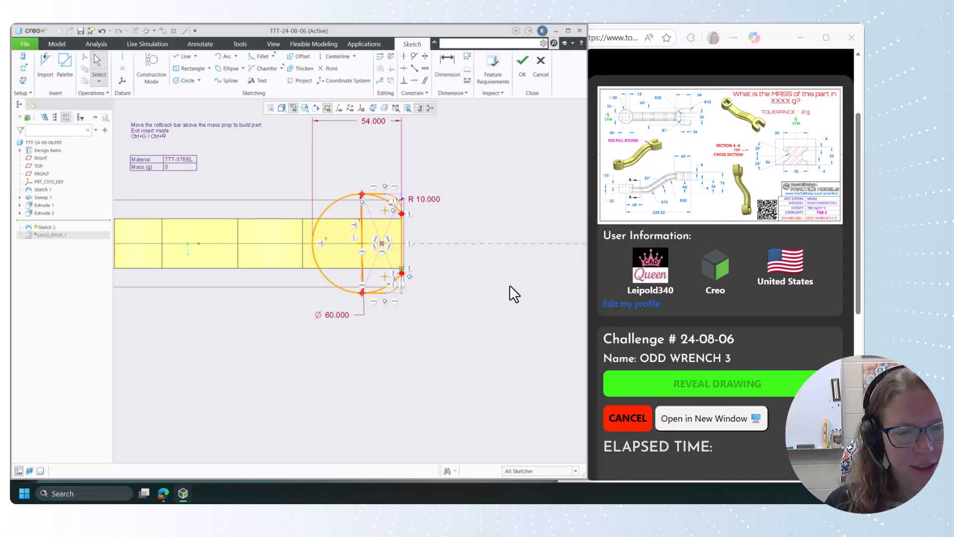
{"action": "scroll", "coordinate": [509, 284], "scroll_direction": "up", "scroll_amount": 3}
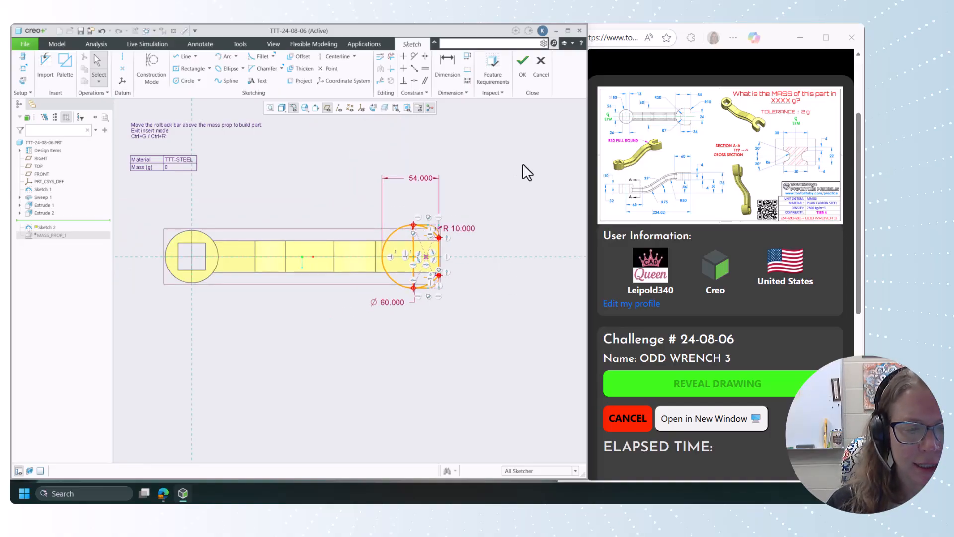
{"action": "left_click", "coordinate": [522, 61]}
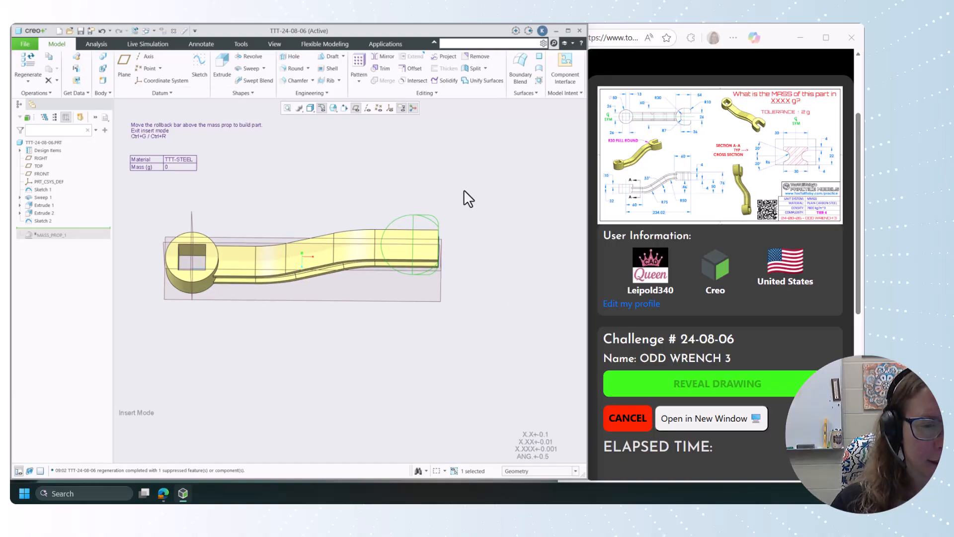
{"action": "left_click_drag", "start_coordinate": [465, 189], "coordinate": [447, 291]}
{"action": "left_click_drag", "start_coordinate": [385, 294], "coordinate": [375, 283]}
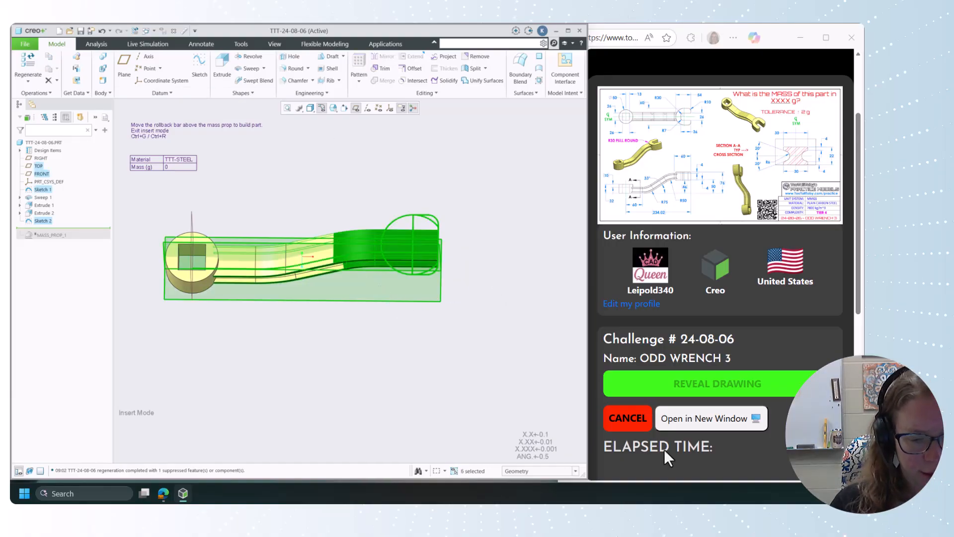
{"action": "left_click", "coordinate": [623, 435]}
{"action": "left_click", "coordinate": [440, 386]}
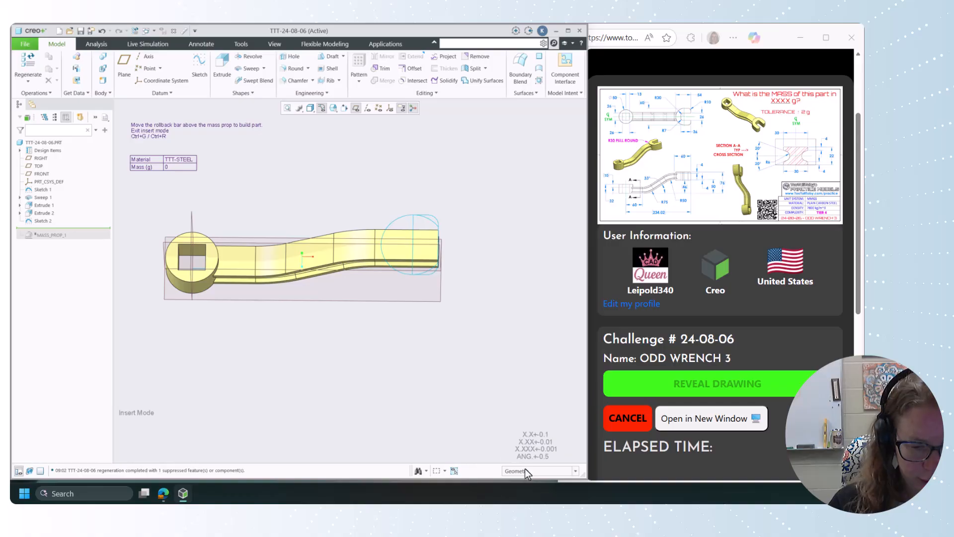
Restrict selection to sketch regions and select every region making up the full outline of the jaw head
{"action": "left_click", "coordinate": [525, 468]}
{"action": "left_click", "coordinate": [521, 454]}
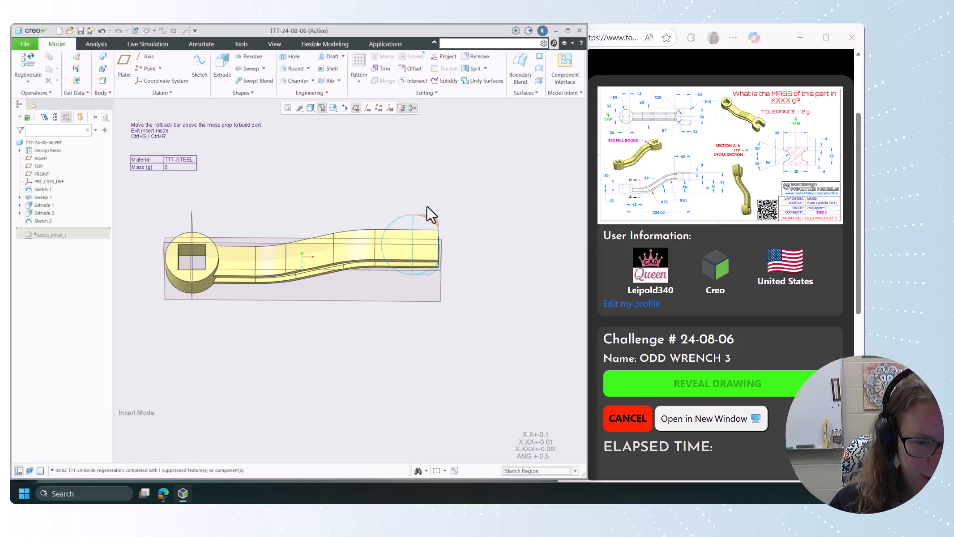
{"action": "scroll", "coordinate": [429, 212], "scroll_direction": "down", "scroll_amount": 3}
{"action": "left_click", "coordinate": [431, 229]}
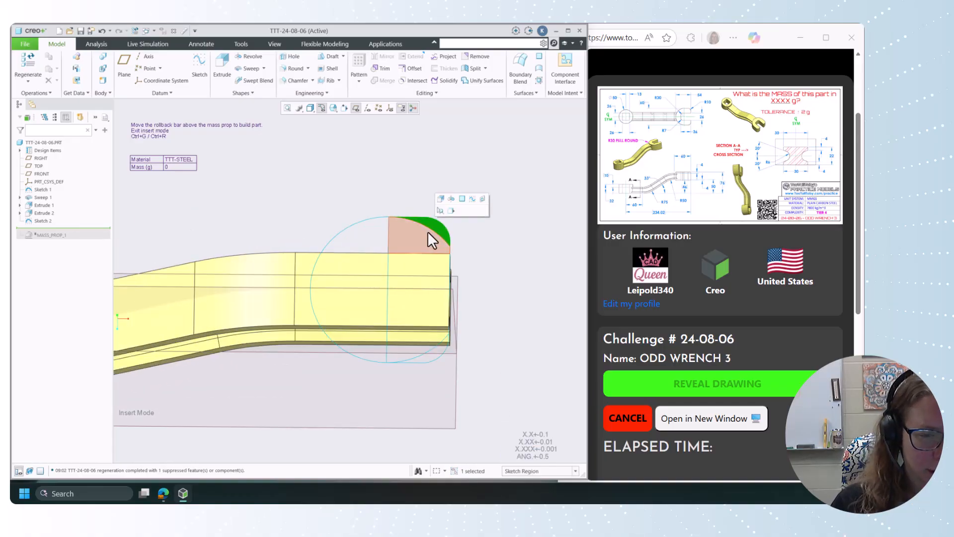
{"action": "left_click", "coordinate": [374, 240], "text": "ctrl"}
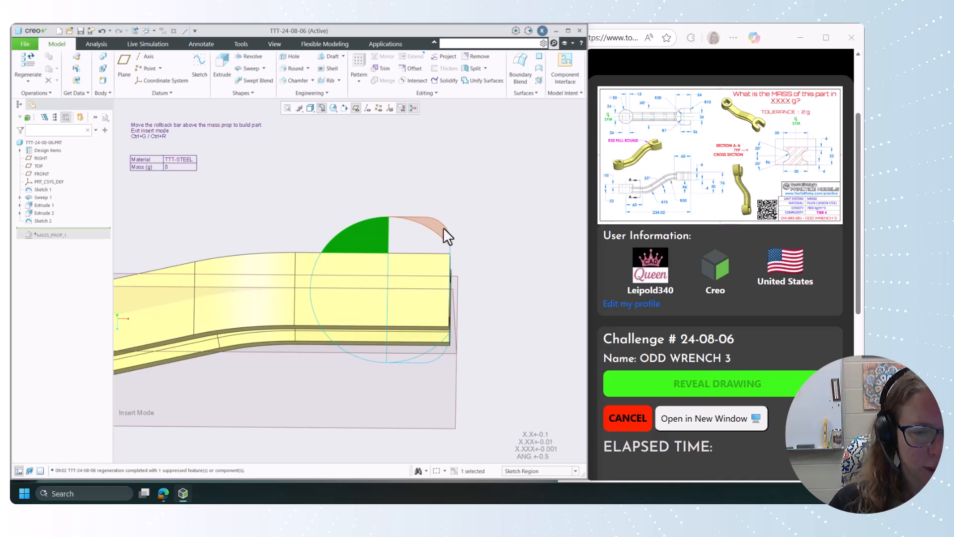
{"action": "left_click", "coordinate": [442, 229], "text": "ctrl"}
{"action": "left_click", "coordinate": [385, 264], "text": "ctrl"}
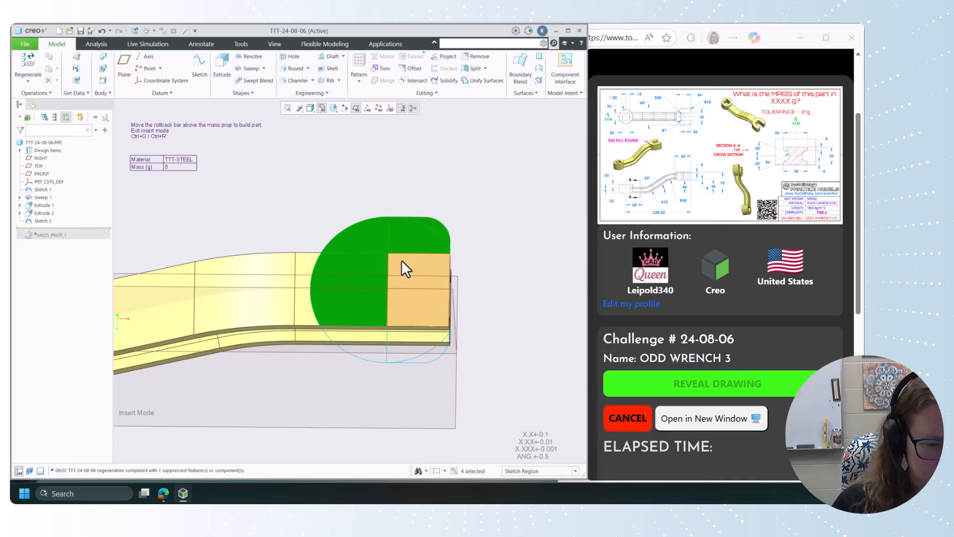
{"action": "left_click", "coordinate": [402, 267], "text": "ctrl"}
{"action": "left_click", "coordinate": [374, 348], "text": "ctrl"}
{"action": "left_click", "coordinate": [401, 349], "text": "ctrl"}
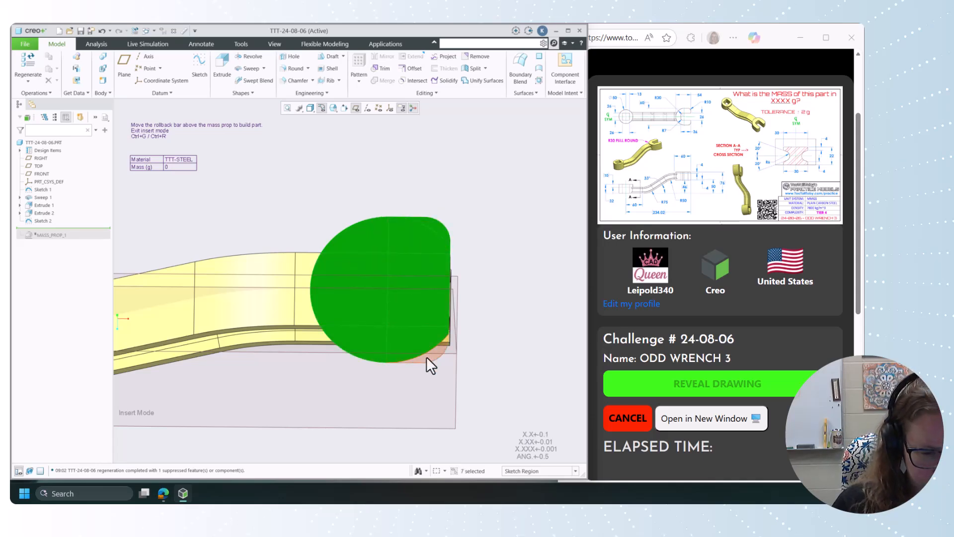
{"action": "left_click", "coordinate": [426, 357], "text": "ctrl"}
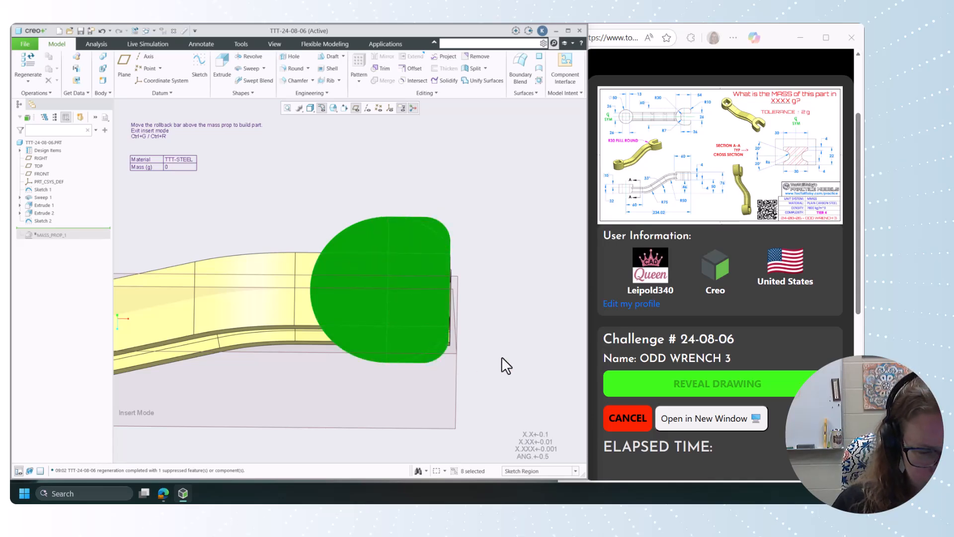
Extrude the selected head regions 4 mm above the handle, leaving the second side without depth
{"action": "left_click", "coordinate": [225, 74]}
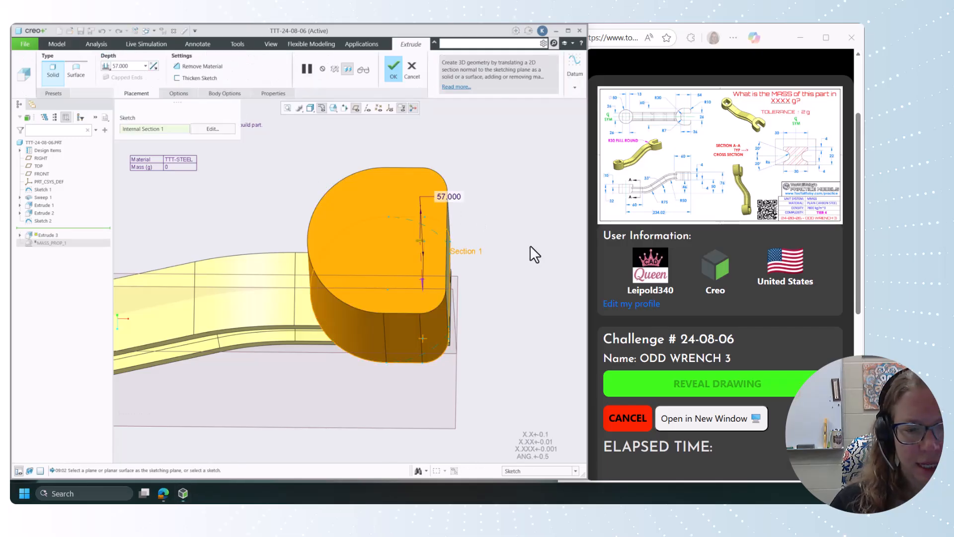
{"action": "double_click", "coordinate": [131, 65]}
{"action": "type", "text": "4"}
{"action": "key", "text": "Return"}
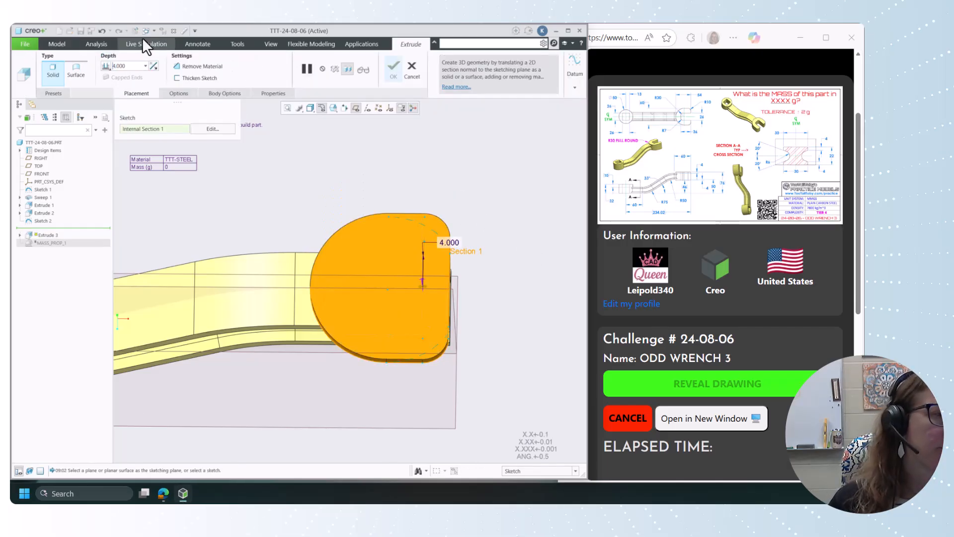
{"action": "left_click", "coordinate": [187, 94]}
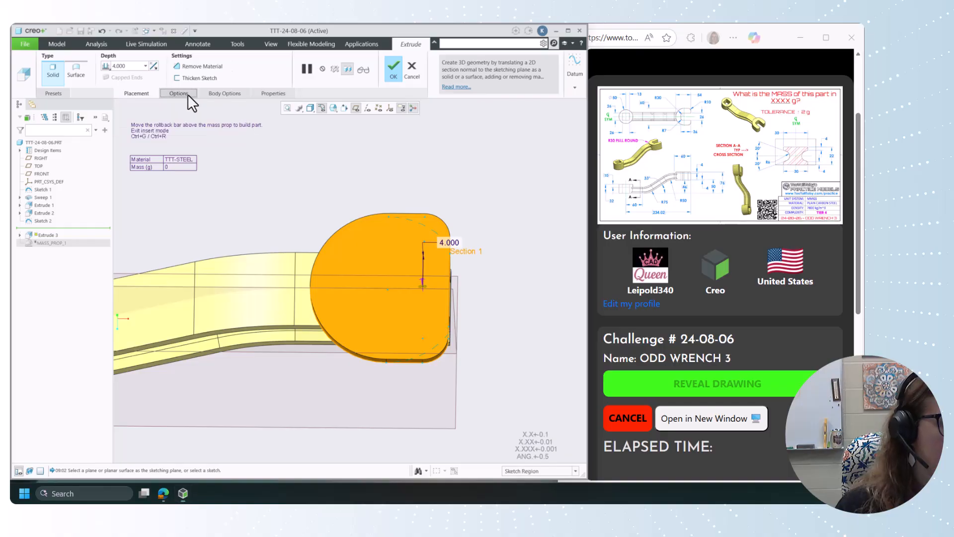
{"action": "left_click", "coordinate": [199, 149]}
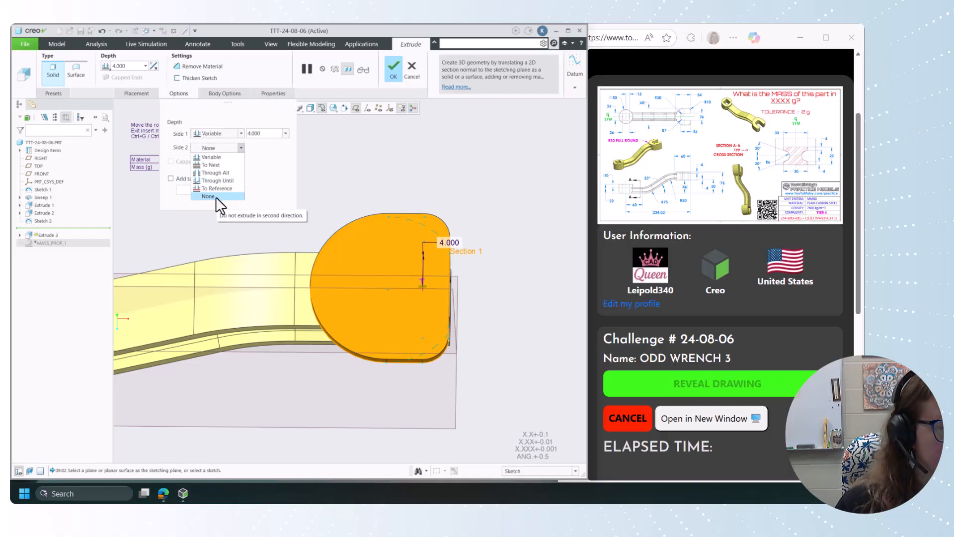
{"action": "left_click", "coordinate": [444, 185]}
{"action": "middle_click", "coordinate": [312, 160]}
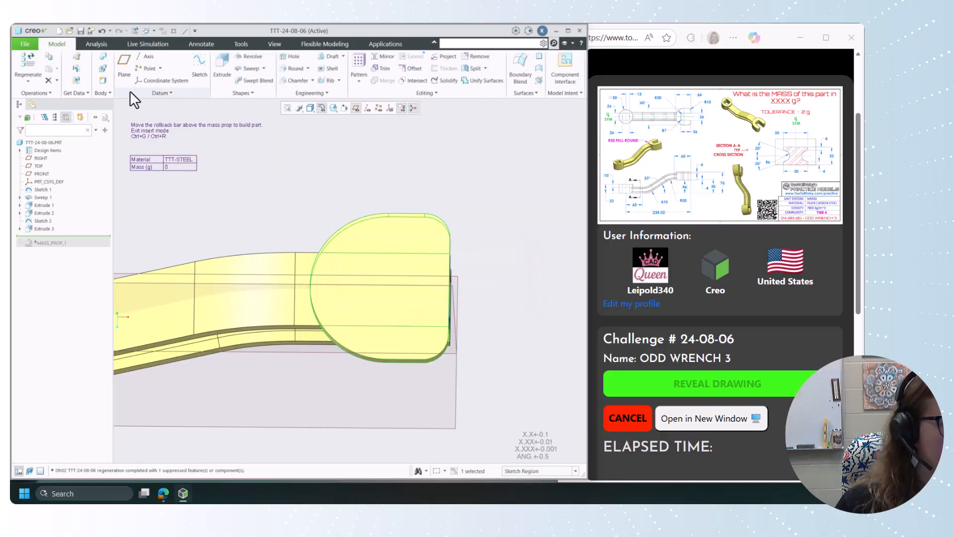
Redefine the head extrusion with a variable second-side depth of 26 mm through the handle
{"action": "middle_click_drag", "start_coordinate": [314, 199], "coordinate": [304, 177]}
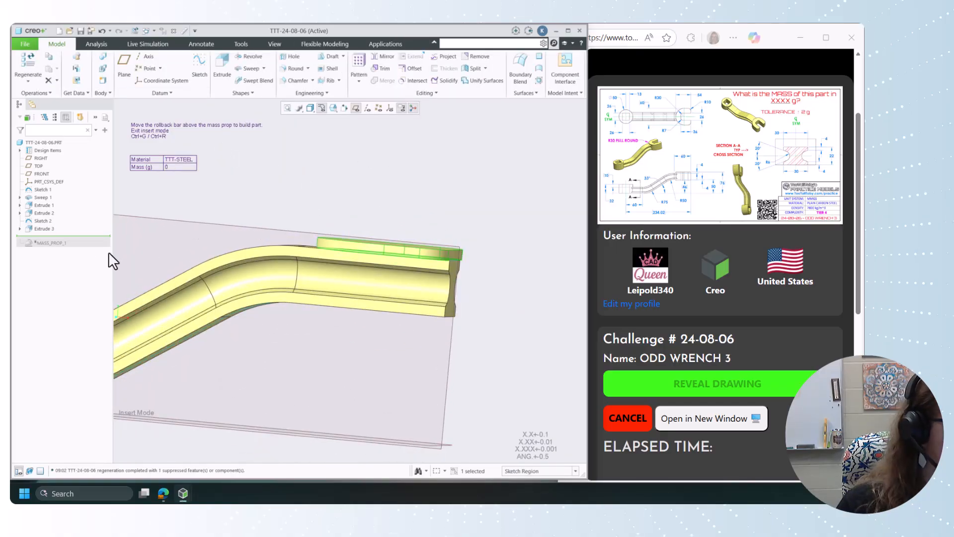
{"action": "right_click", "coordinate": [53, 229]}
{"action": "left_click", "coordinate": [70, 198]}
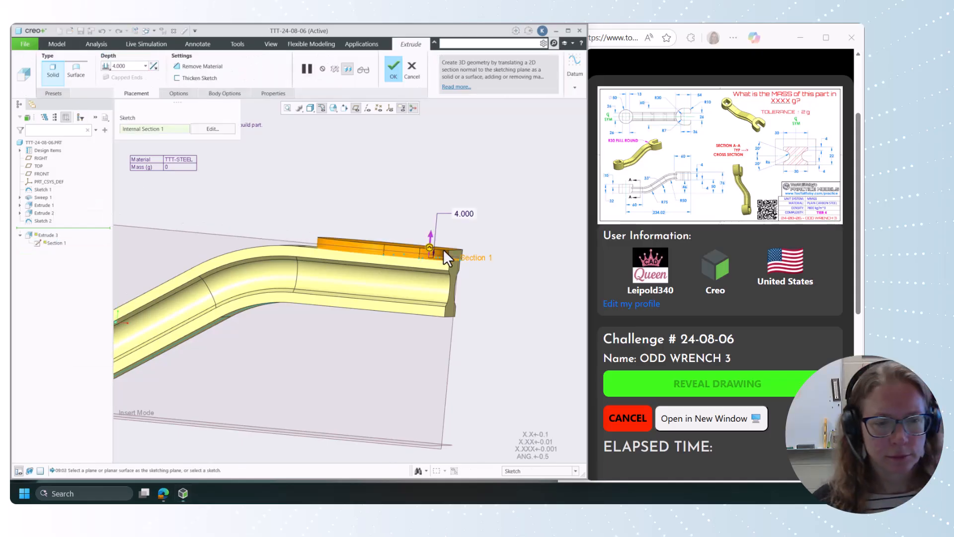
{"action": "left_click", "coordinate": [176, 93]}
{"action": "left_click", "coordinate": [221, 147]}
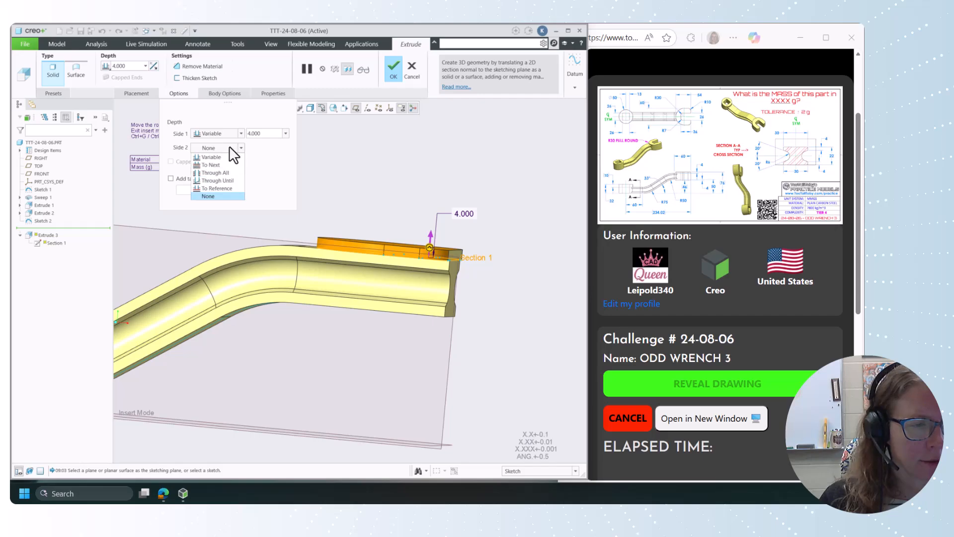
{"action": "left_click", "coordinate": [219, 156]}
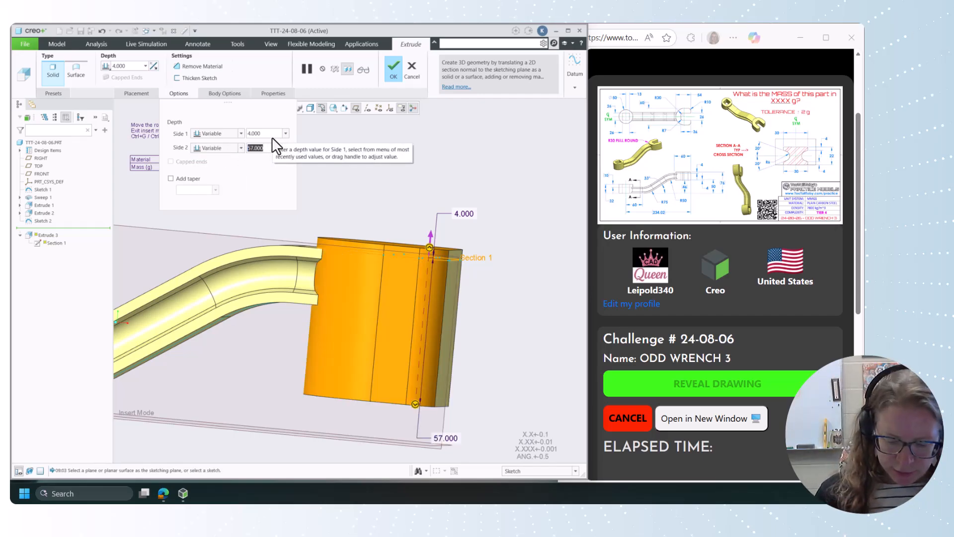
{"action": "type", "text": "26"}
{"action": "key", "text": "Return"}
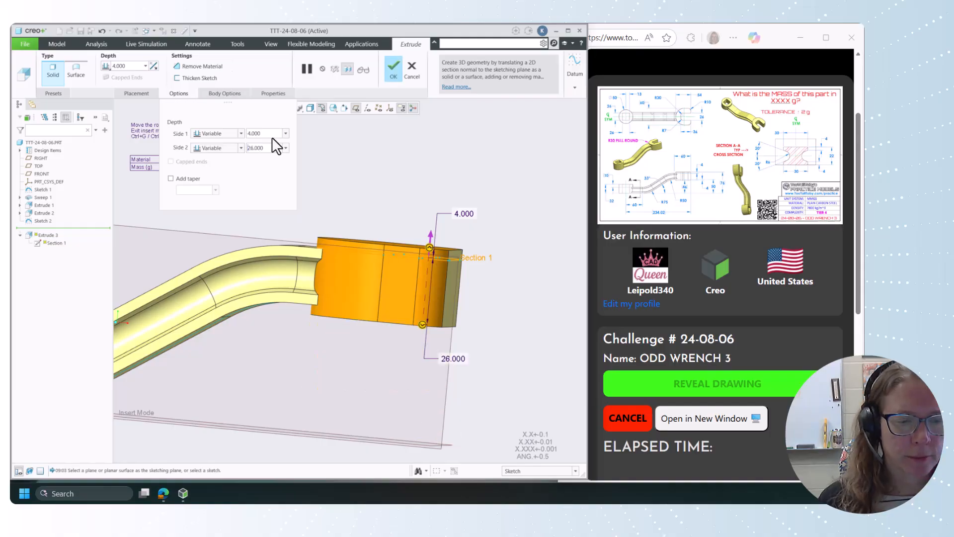
{"action": "left_click", "coordinate": [397, 68]}
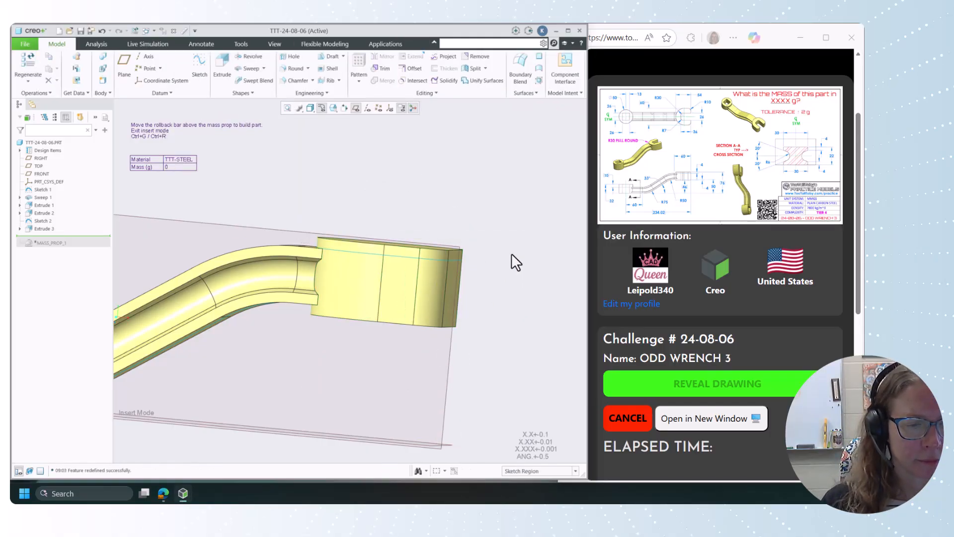
Start an extrusion on the head's upper face and sketch a center rectangle about 34 by 17 mm on the axis, reaching the head's straight end
{"action": "middle_click_drag", "start_coordinate": [511, 218], "coordinate": [515, 292]}
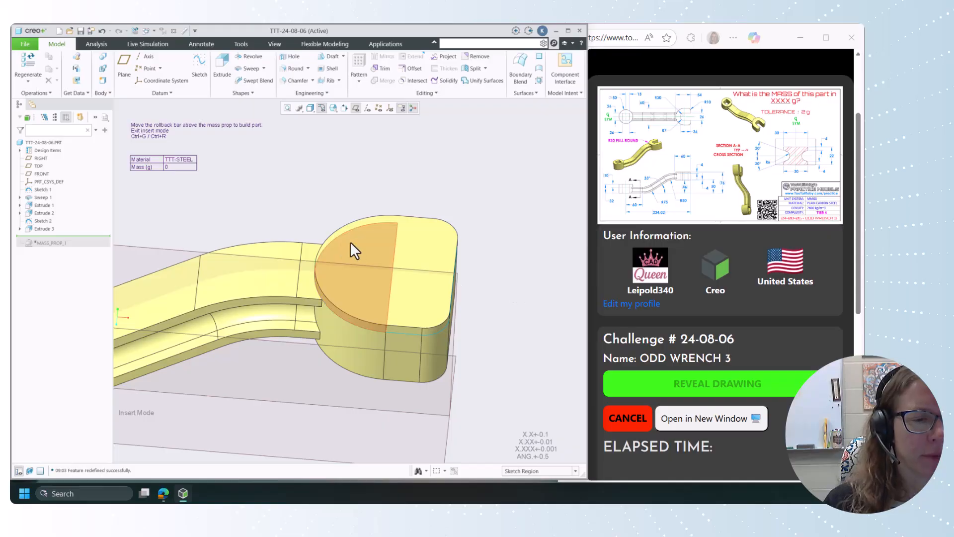
{"action": "left_click", "coordinate": [225, 68]}
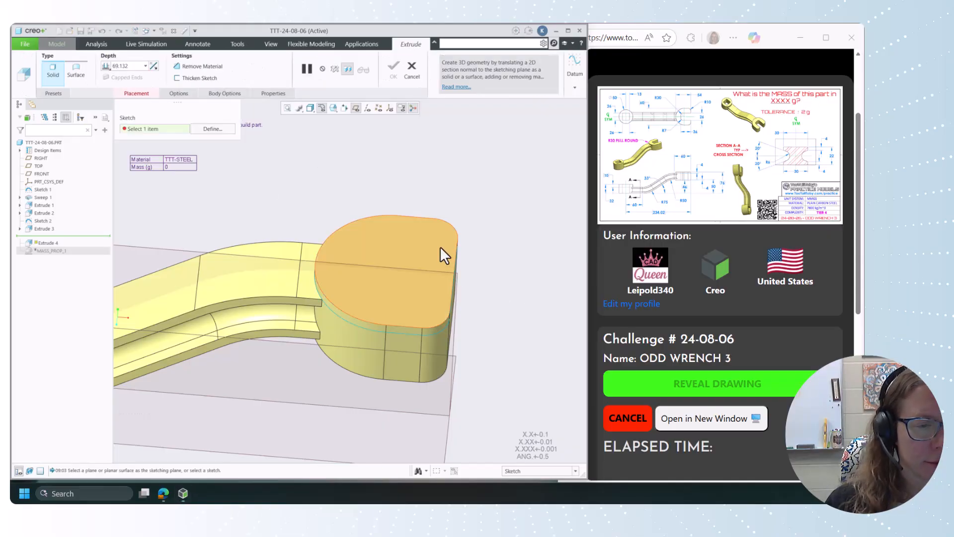
{"action": "left_click", "coordinate": [440, 252]}
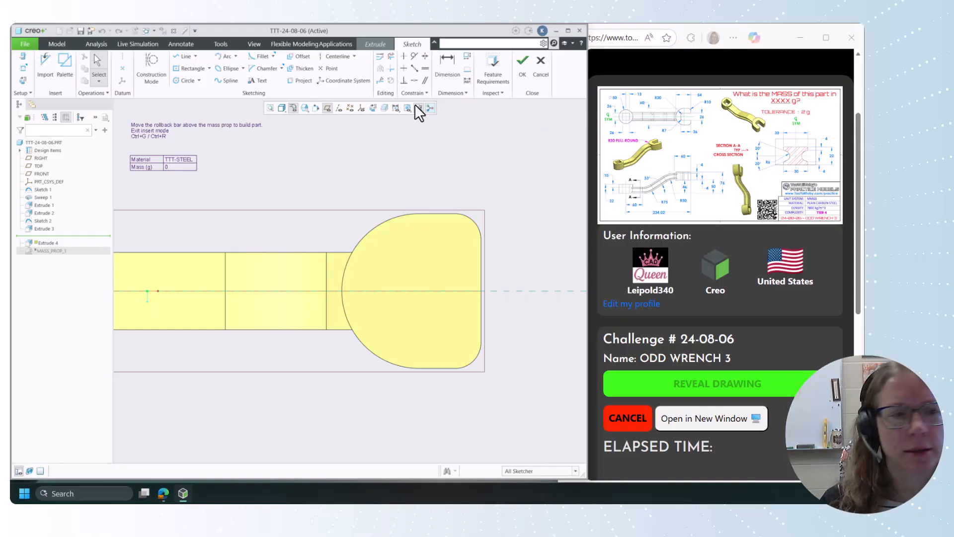
{"action": "left_click", "coordinate": [194, 68]}
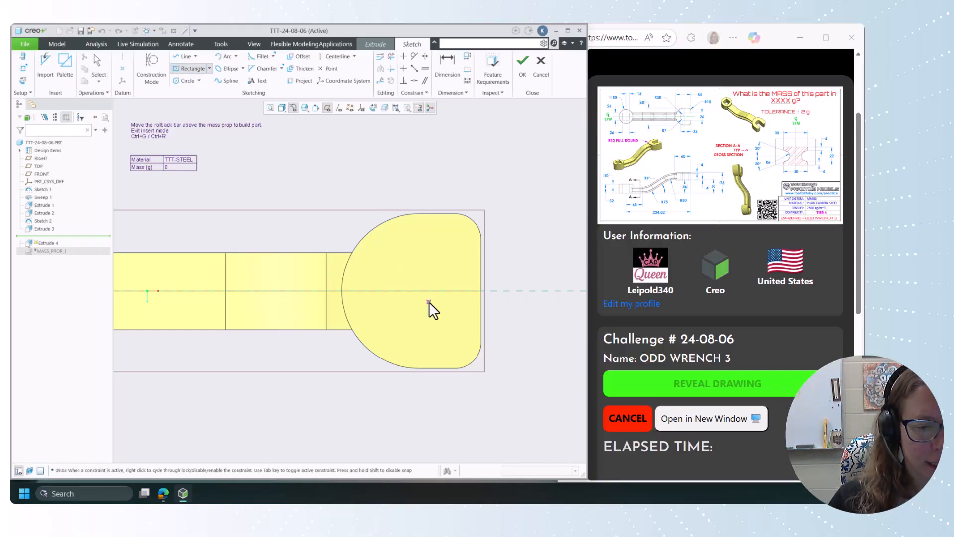
{"action": "left_click", "coordinate": [437, 291]}
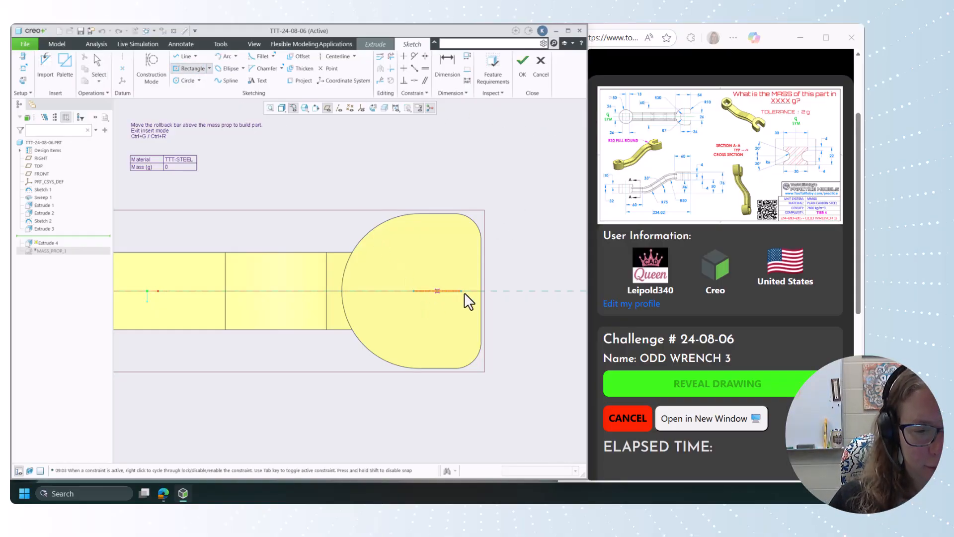
{"action": "left_click", "coordinate": [481, 313]}
{"action": "middle_click", "coordinate": [514, 322]}
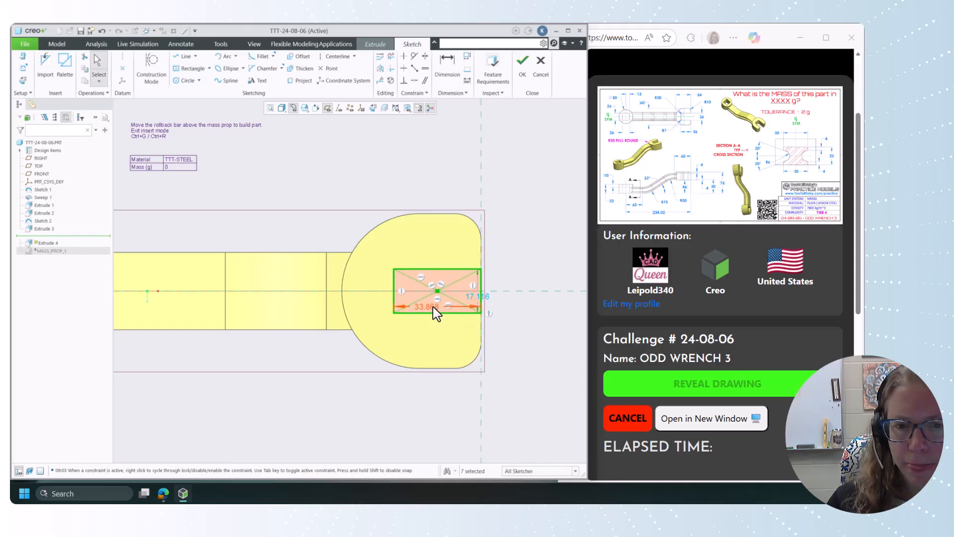
Set the jaw rectangle to 36 mm long along the handle axis and 26 mm wide
{"action": "type", "text": "36"}
{"action": "key", "text": "Return"}
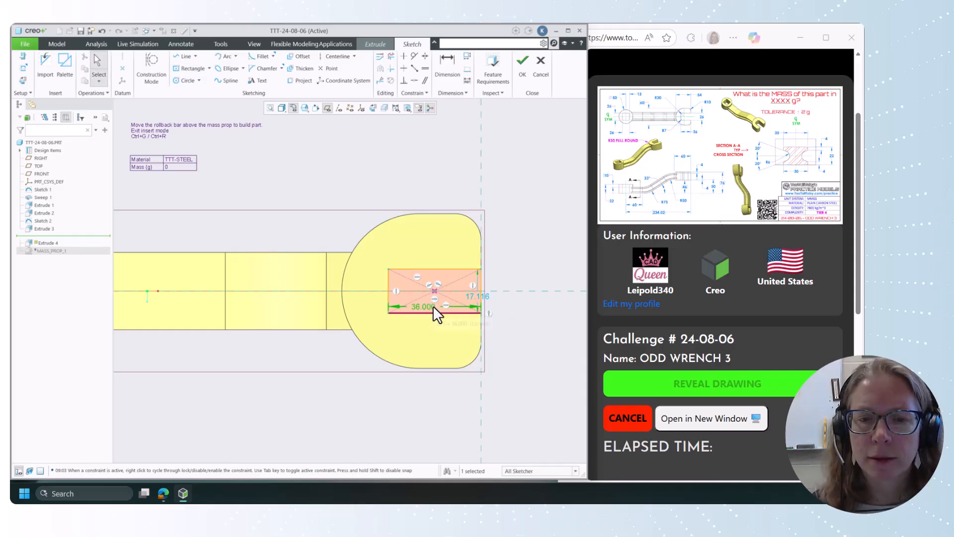
{"action": "double_click", "coordinate": [486, 297]}
{"action": "type", "text": "26"}
{"action": "key", "text": "Return"}
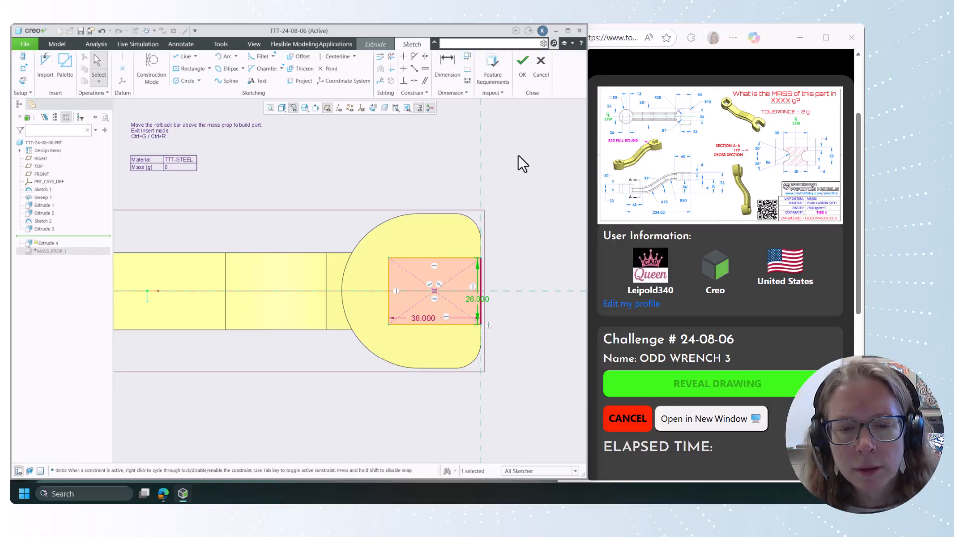
Limit selection to sketcher geometry and fillet the jaw rectangle's two inner corners, with radii of about 3.6 and 1.5 mm
{"action": "left_click", "coordinate": [377, 170]}
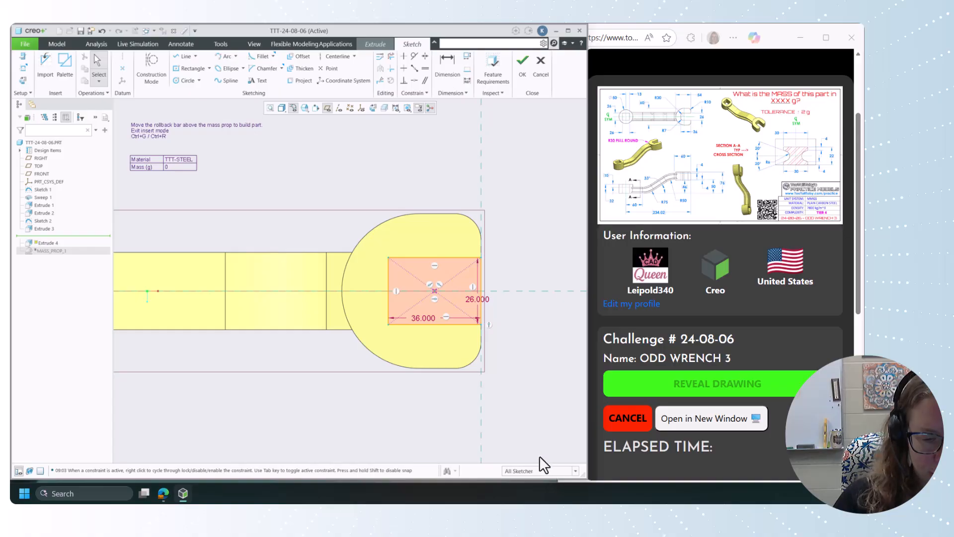
{"action": "left_click", "coordinate": [539, 471]}
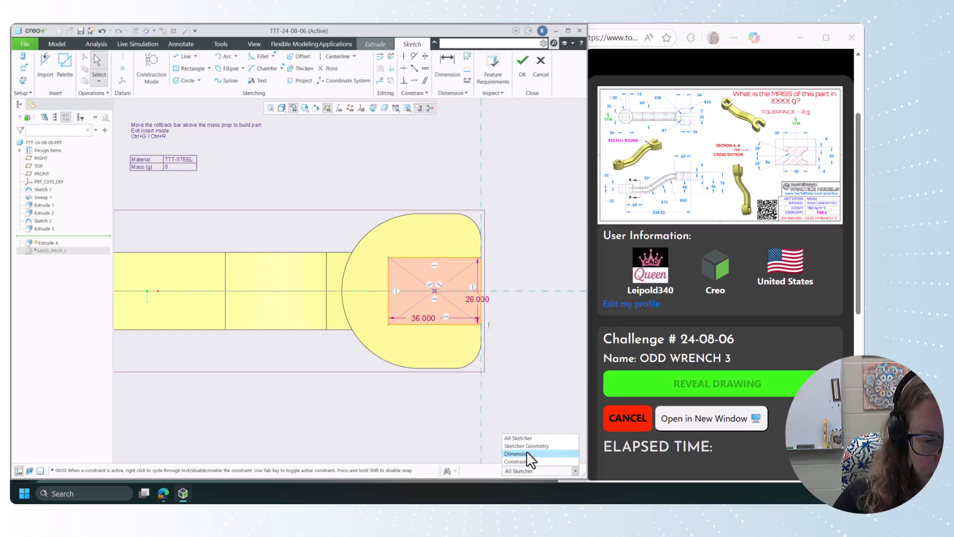
{"action": "left_click", "coordinate": [527, 451]}
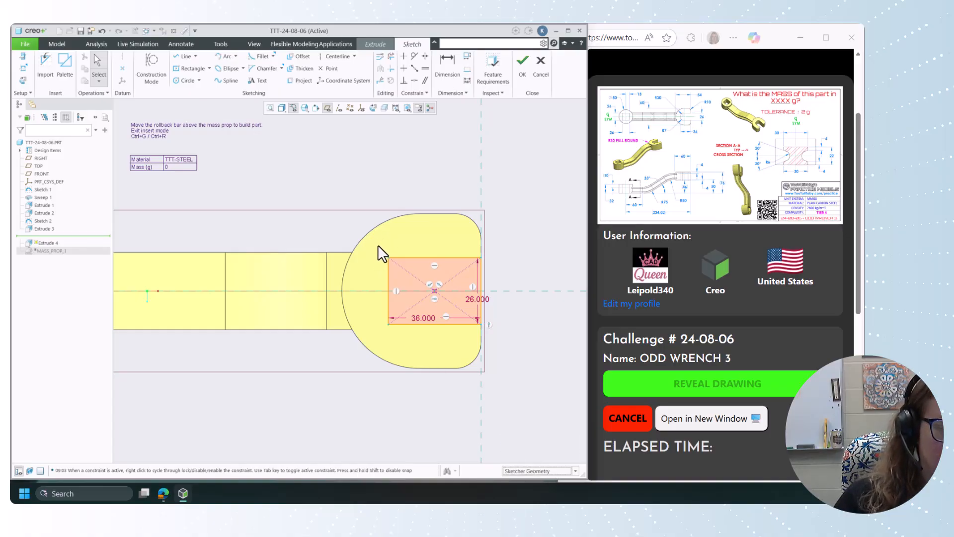
{"action": "left_click_drag", "start_coordinate": [378, 246], "coordinate": [406, 332]}
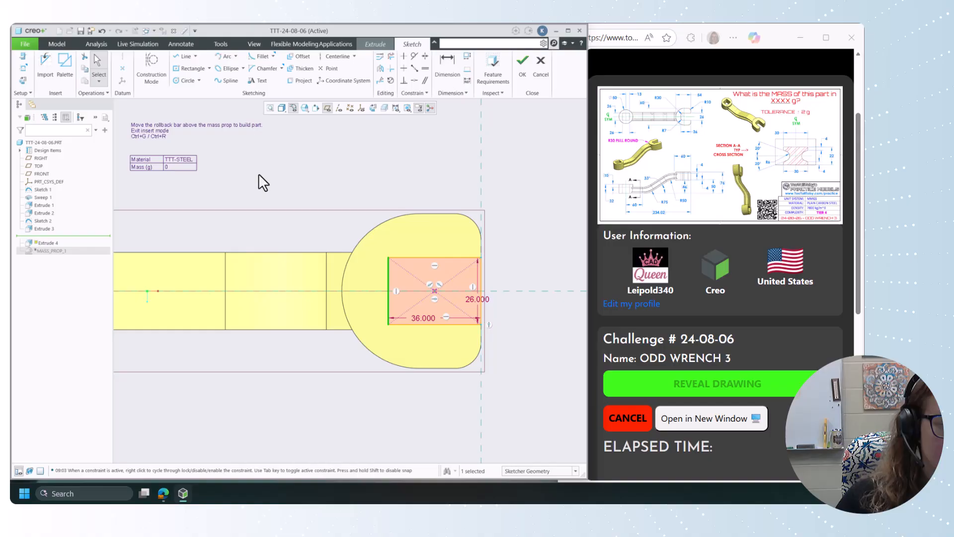
{"action": "left_click", "coordinate": [255, 55]}
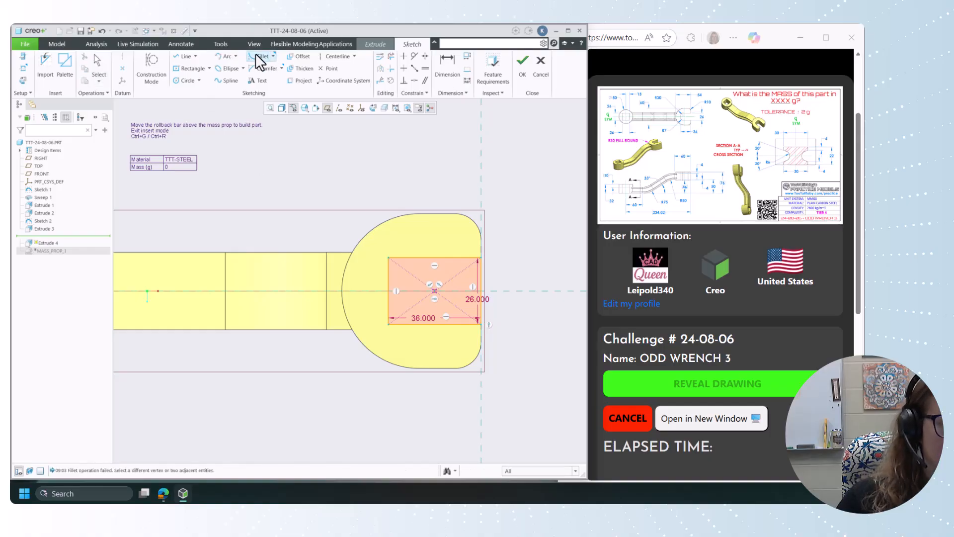
{"action": "left_click", "coordinate": [397, 257]}
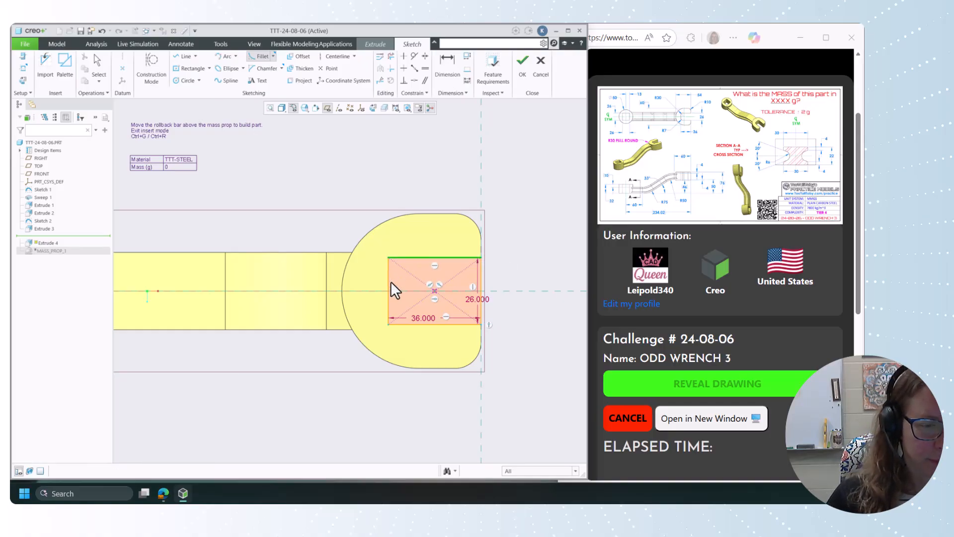
{"action": "left_click", "coordinate": [388, 282]}
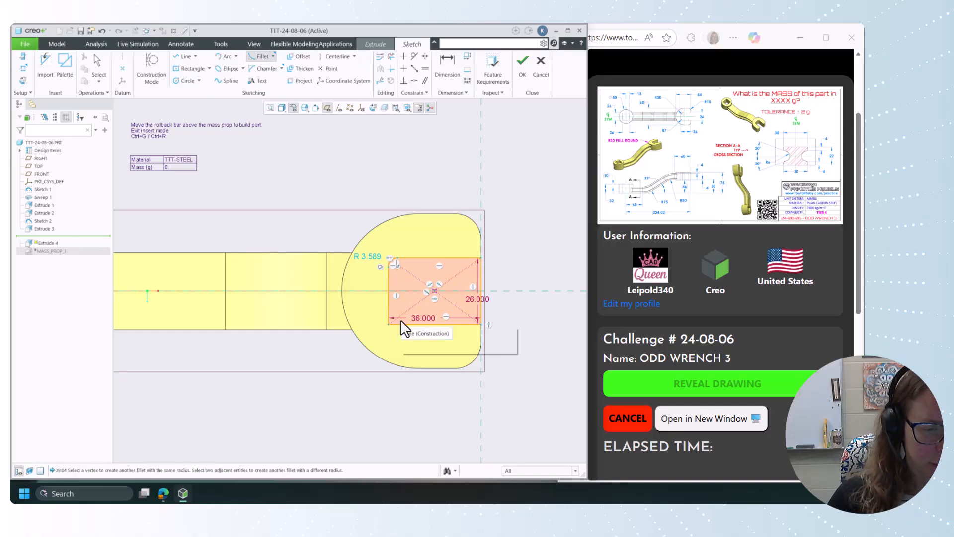
{"action": "left_click", "coordinate": [393, 323]}
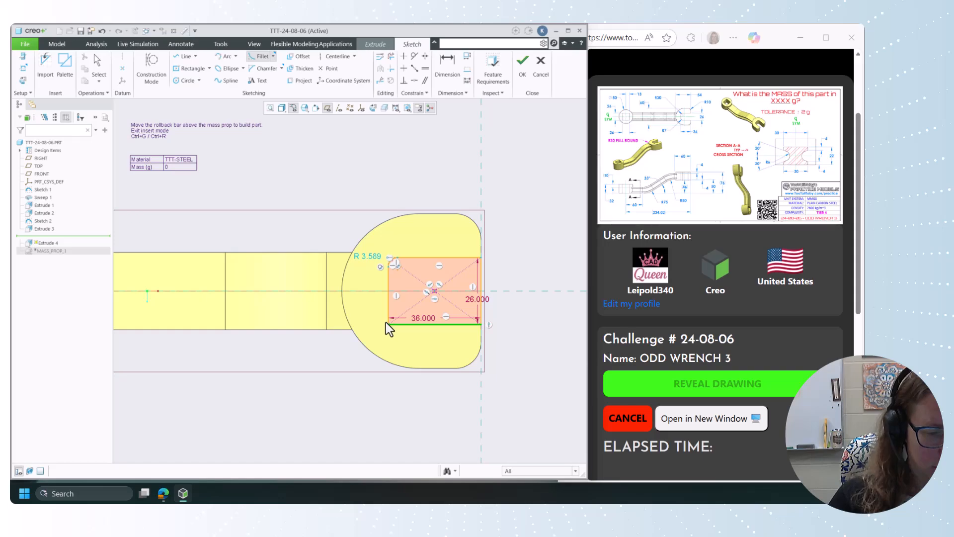
{"action": "left_click", "coordinate": [389, 320]}
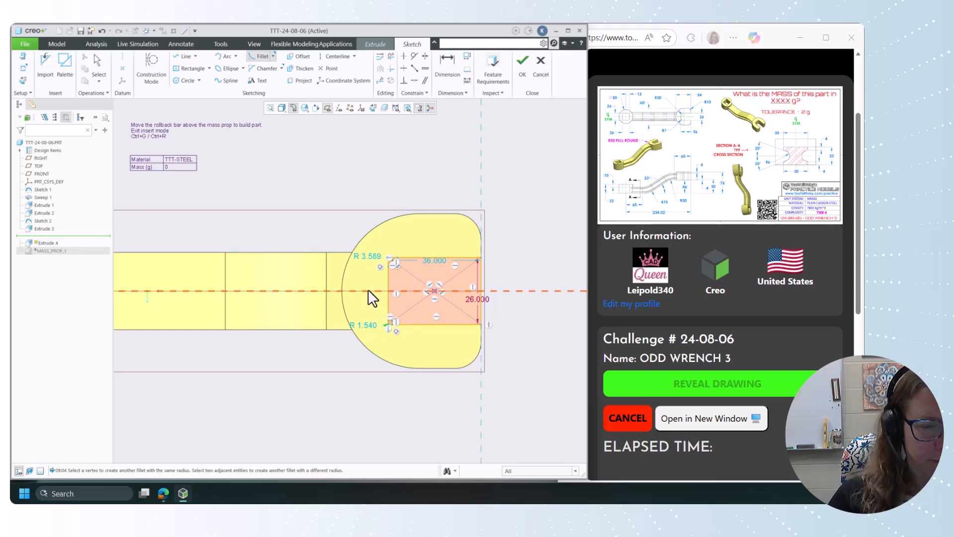
{"action": "middle_click", "coordinate": [391, 199]}
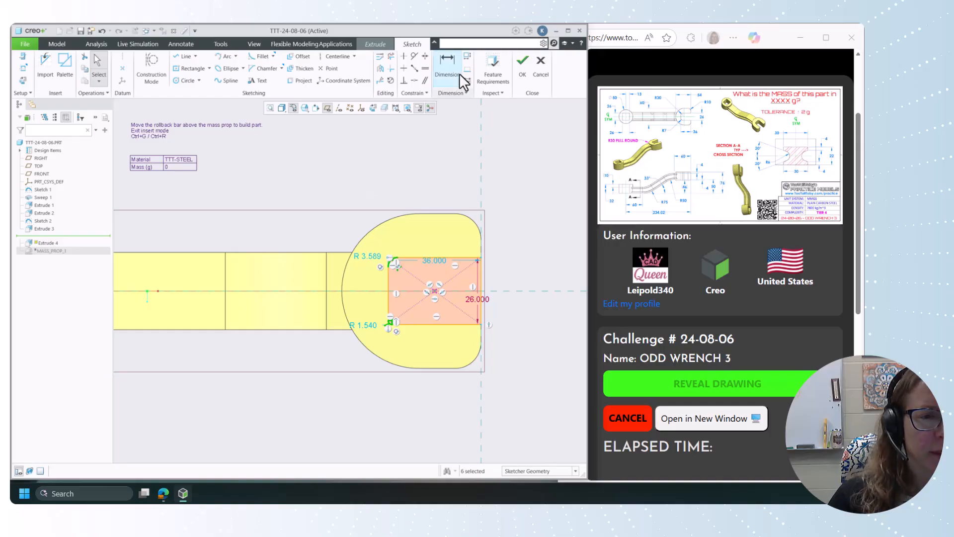
Constrain the two inner corner fillets of the jaw rectangle to equal radii
{"action": "left_click", "coordinate": [426, 70]}
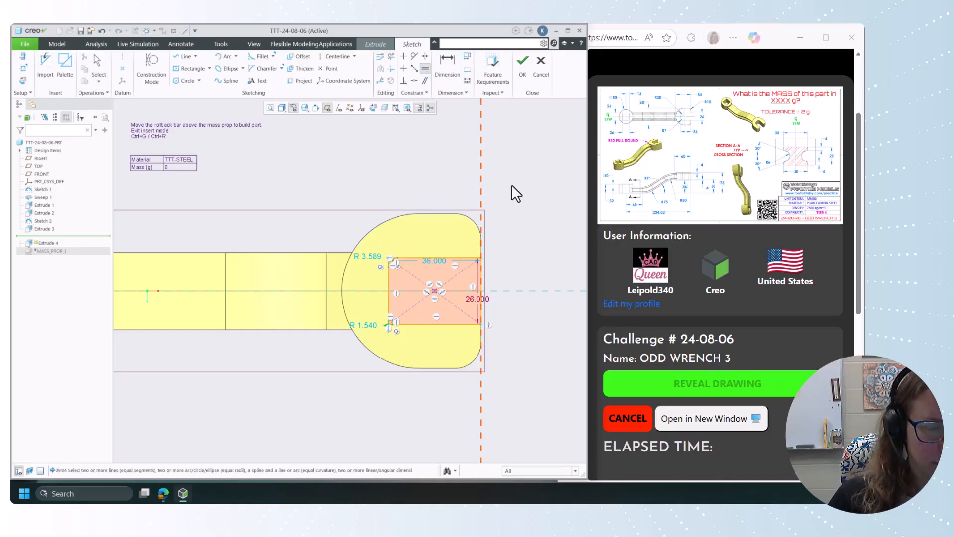
{"action": "scroll", "coordinate": [426, 463], "scroll_direction": "up", "scroll_amount": 2}
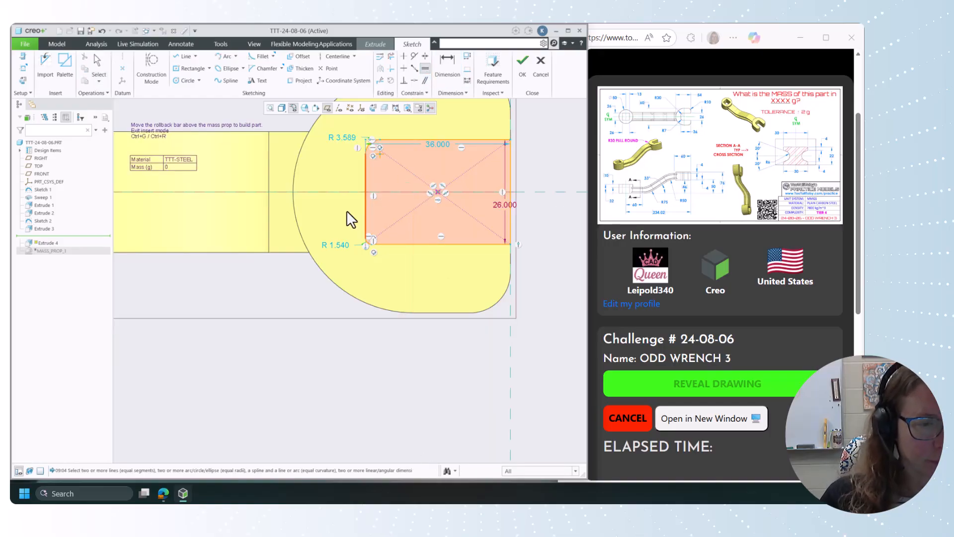
{"action": "scroll", "coordinate": [347, 211], "scroll_direction": "up", "scroll_amount": 1}
{"action": "left_click", "coordinate": [370, 136]}
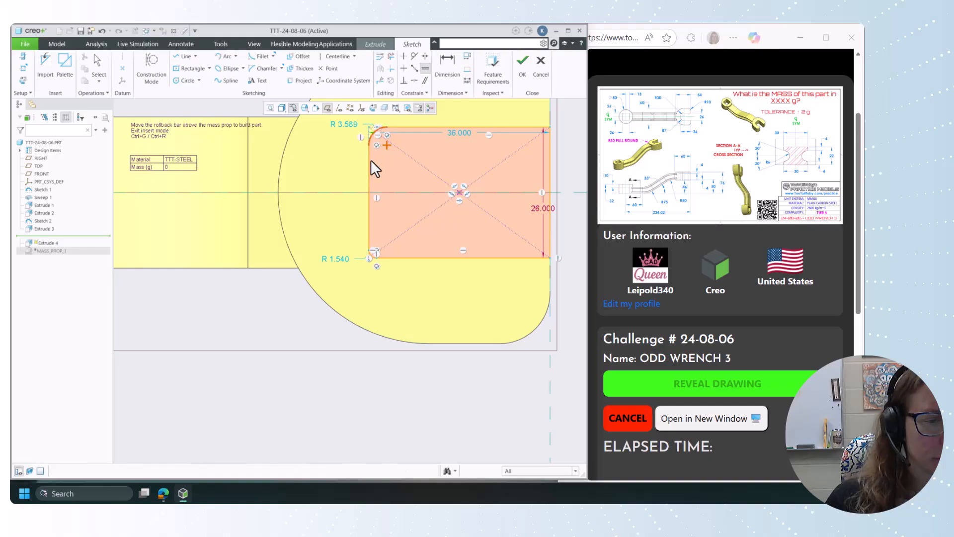
{"action": "left_click", "coordinate": [372, 254]}
{"action": "scroll", "coordinate": [371, 281], "scroll_direction": "down", "scroll_amount": 3}
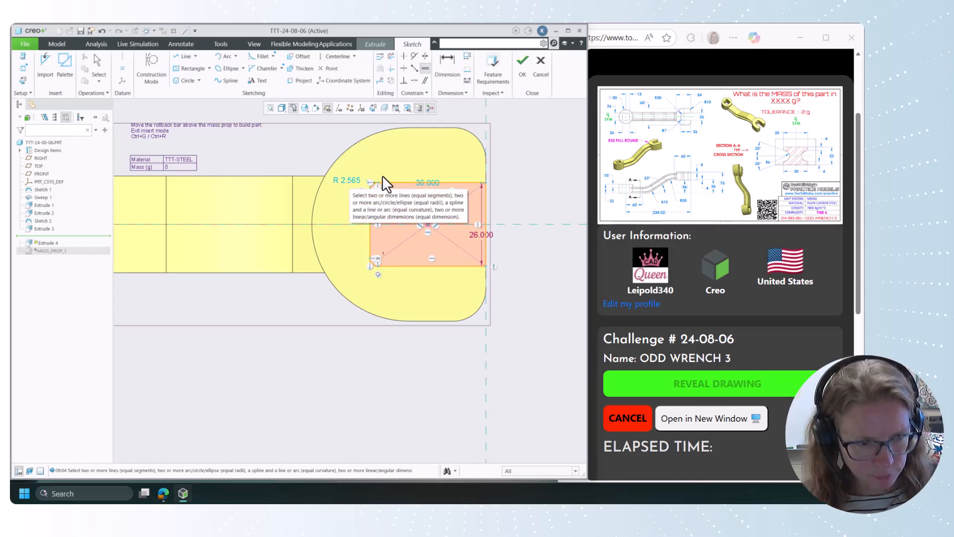
{"action": "middle_click", "coordinate": [547, 165]}
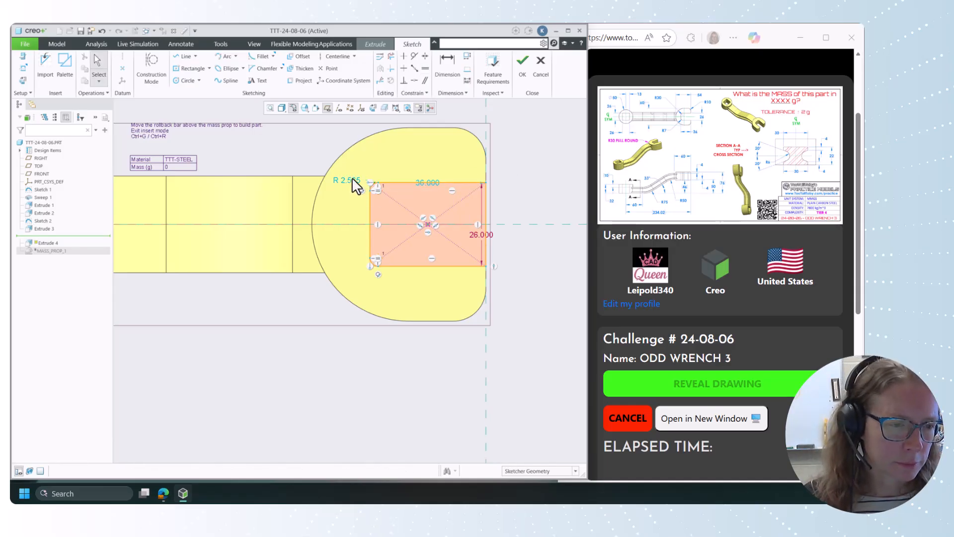
Set the jaw's inner corner radius to 7 mm, confirm its 36 mm length and finish the sketch
{"action": "double_click", "coordinate": [352, 179]}
{"action": "type", "text": "7"}
{"action": "key", "text": "Return"}
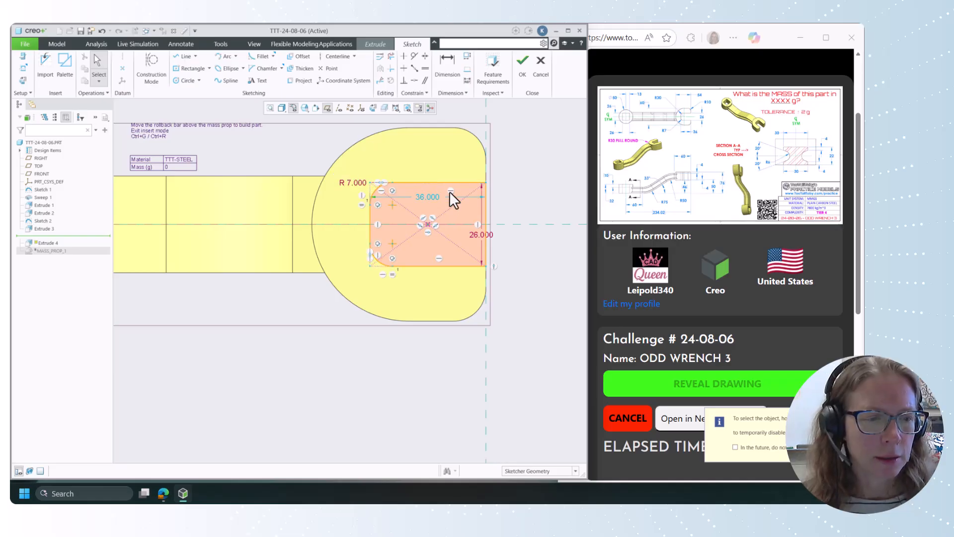
{"action": "double_click", "coordinate": [431, 197]}
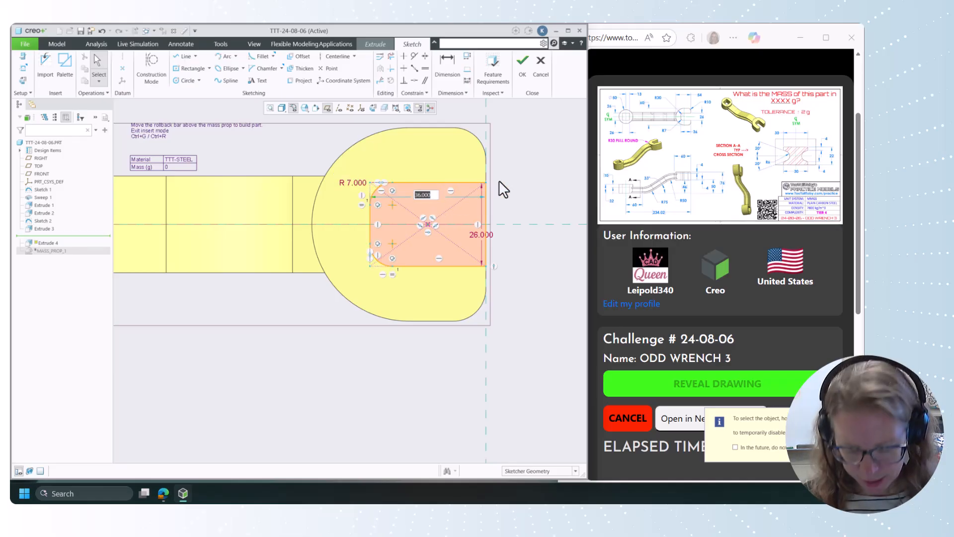
{"action": "key", "text": "Return"}
{"action": "scroll", "coordinate": [517, 171], "scroll_direction": "up", "scroll_amount": 1}
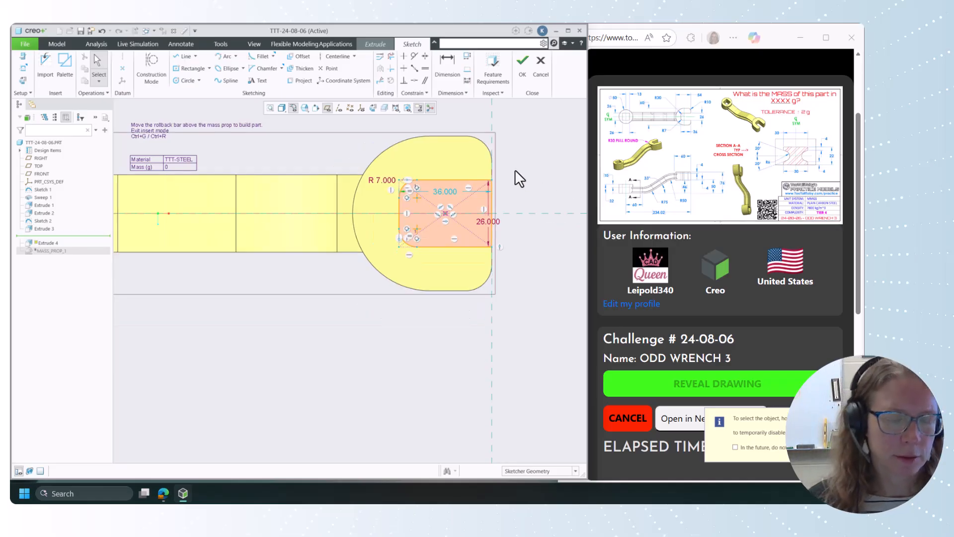
{"action": "left_click", "coordinate": [524, 55]}
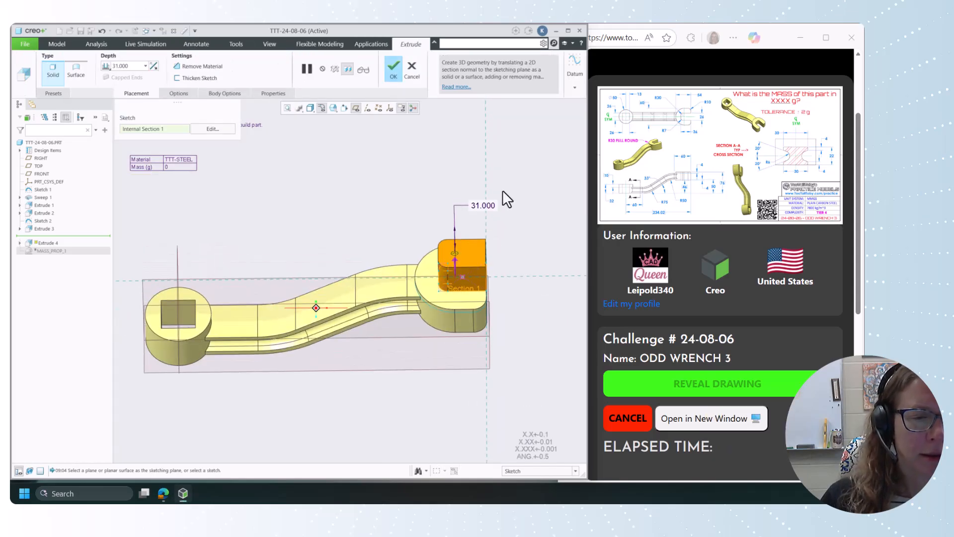
Reverse the jaw extrusion into the head and cut it Through All to remove material
{"action": "left_click", "coordinate": [455, 264]}
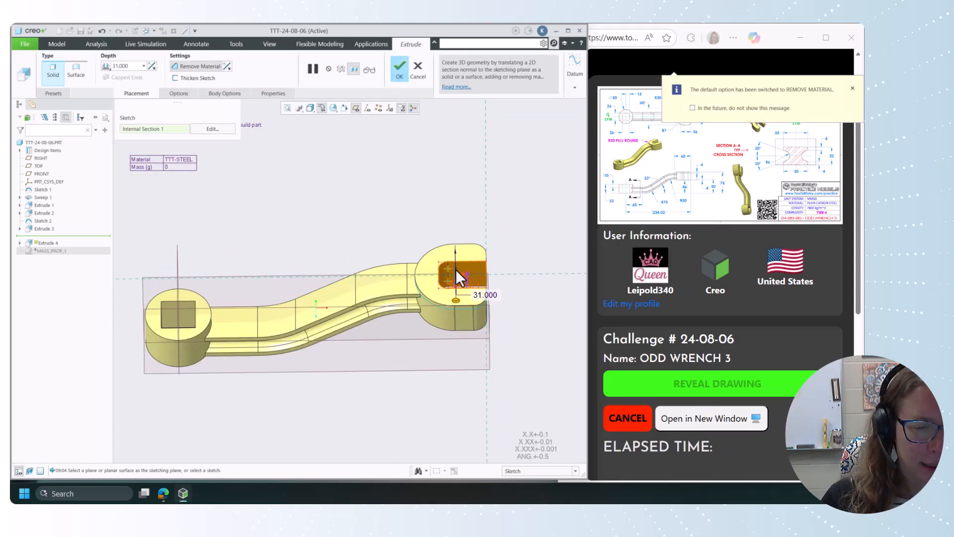
{"action": "left_click", "coordinate": [466, 296]}
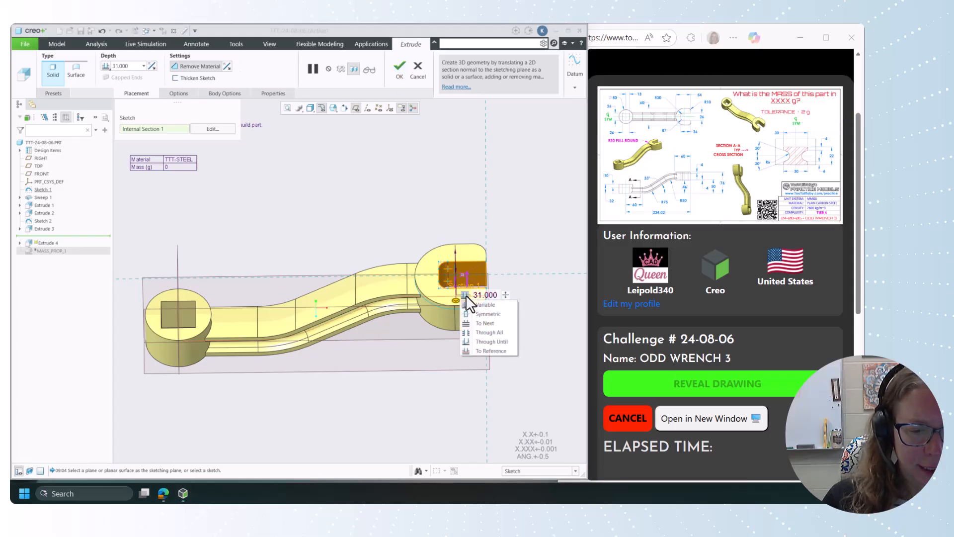
{"action": "left_click", "coordinate": [487, 332]}
{"action": "mouse_move", "coordinate": [512, 210]}
{"action": "middle_mouse_down"}
{"action": "mouse_move", "coordinate": [502, 261]}
{"action": "mouse_move", "coordinate": [505, 203]}
{"action": "middle_mouse_up"}
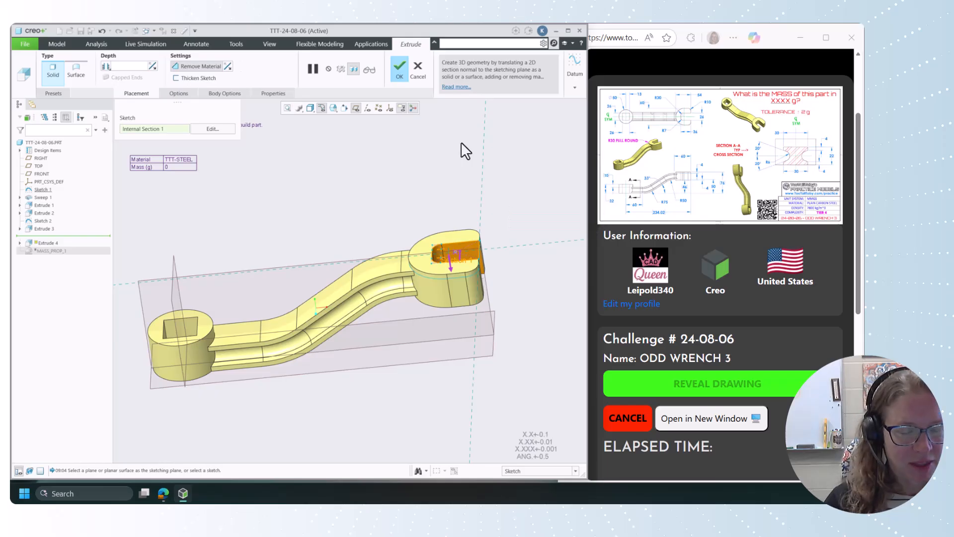
{"action": "left_click", "coordinate": [398, 67]}
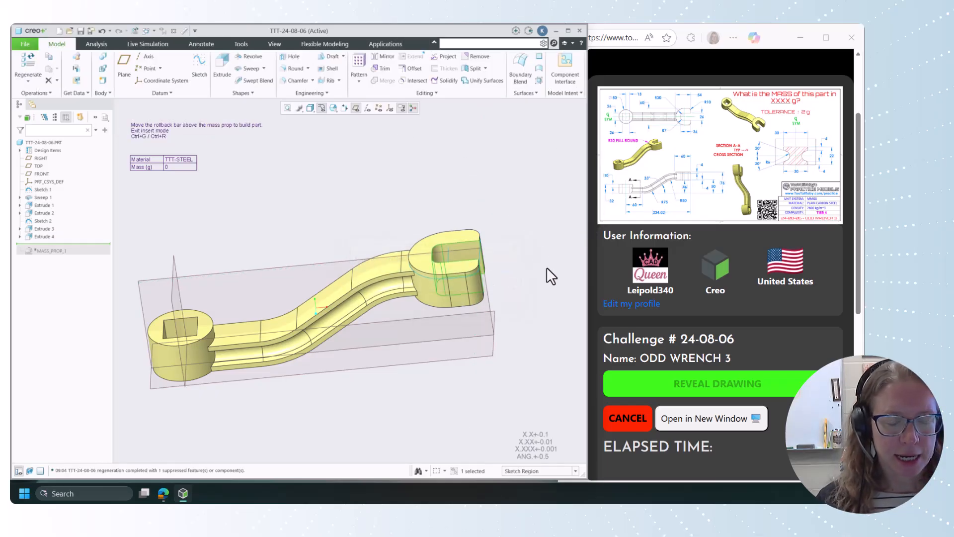
Hide the head profile sketch, the datum planes and the tangent edges in the model display
{"action": "middle_click_drag", "start_coordinate": [531, 201], "coordinate": [515, 206]}
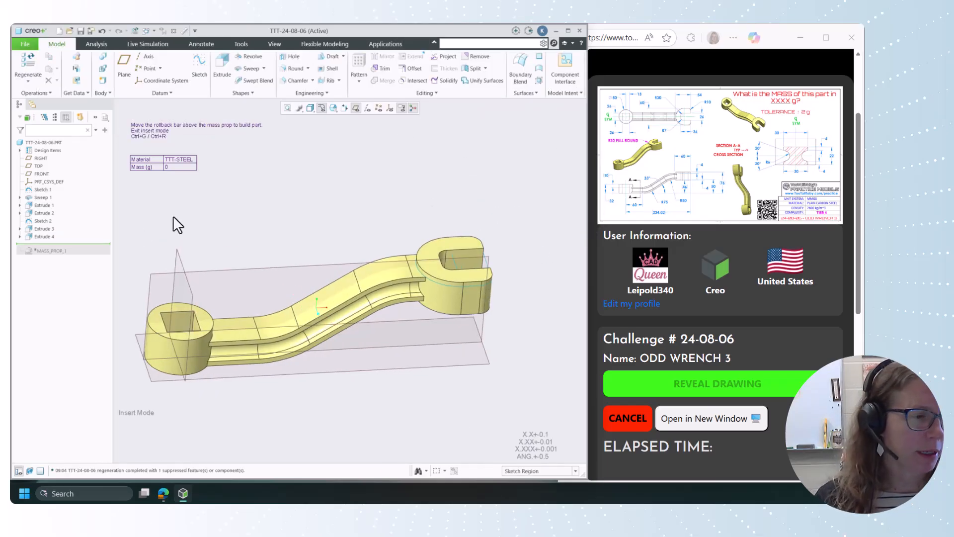
{"action": "left_click", "coordinate": [48, 218]}
{"action": "left_click", "coordinate": [62, 201]}
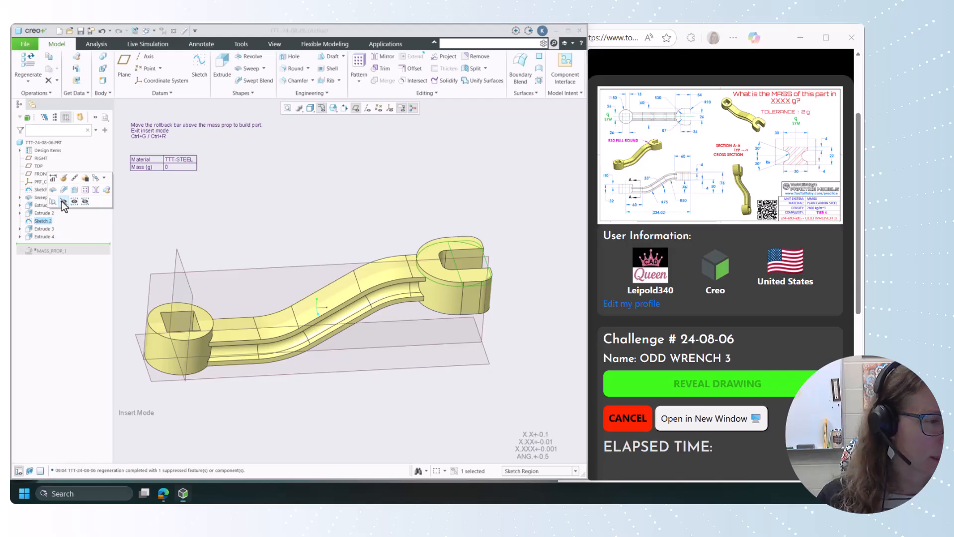
{"action": "left_click", "coordinate": [356, 108]}
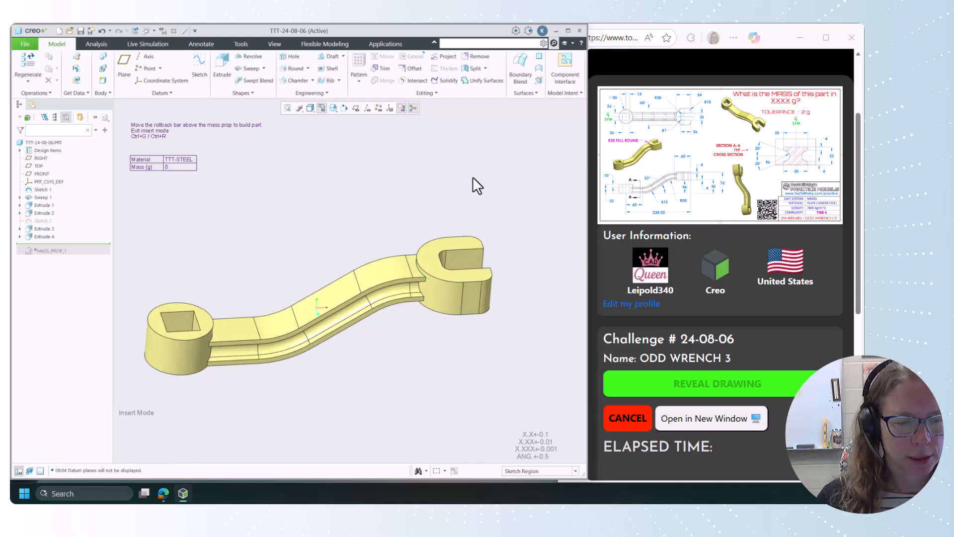
{"action": "middle_click_drag", "start_coordinate": [473, 177], "coordinate": [445, 168]}
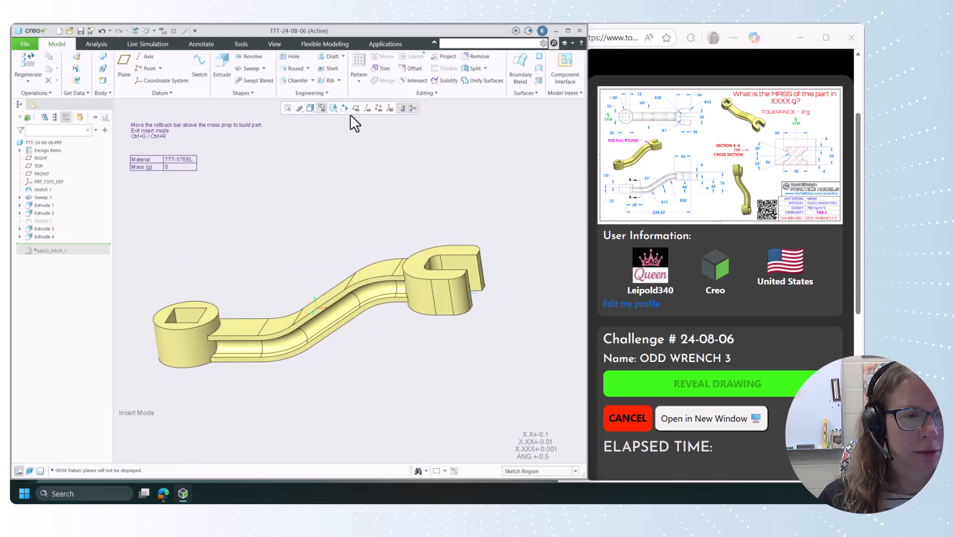
{"action": "left_click", "coordinate": [320, 107]}
{"action": "middle_click_drag", "start_coordinate": [422, 166], "coordinate": [420, 172]}
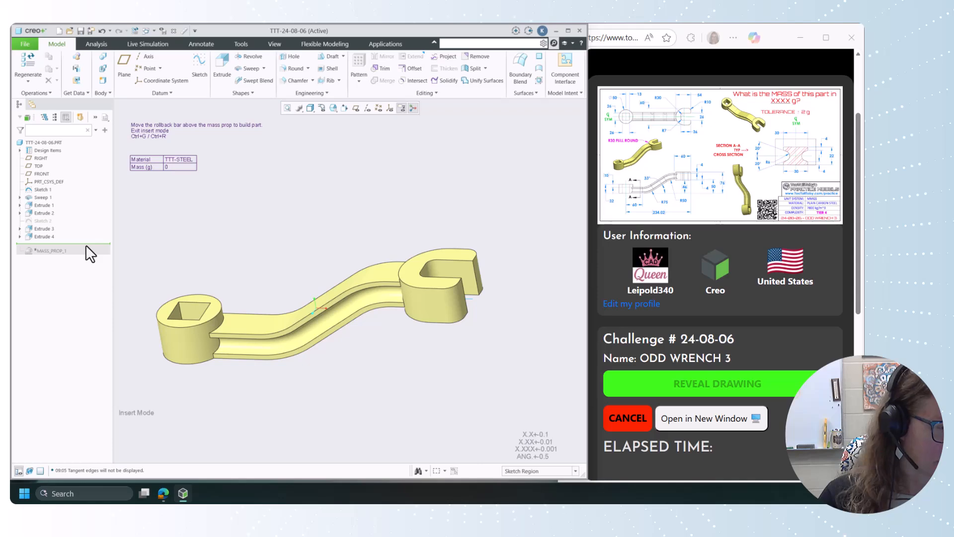
Include the mass property feature in the model by moving the insertion point below it, and regenerate the part in the default orientation
{"action": "left_click_drag", "start_coordinate": [82, 244], "coordinate": [82, 252]}
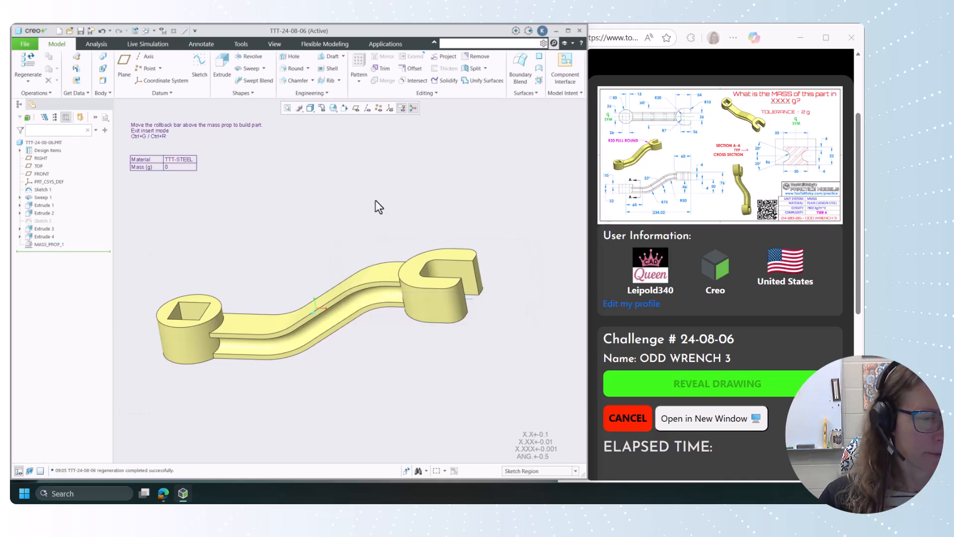
{"action": "key", "text": "ctrl+d"}
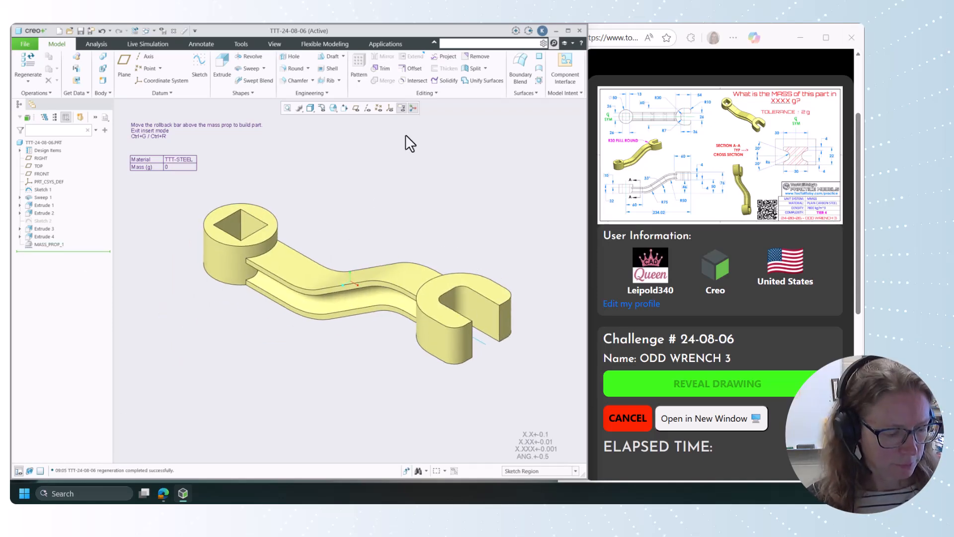
{"action": "key", "text": "ctrl+g"}
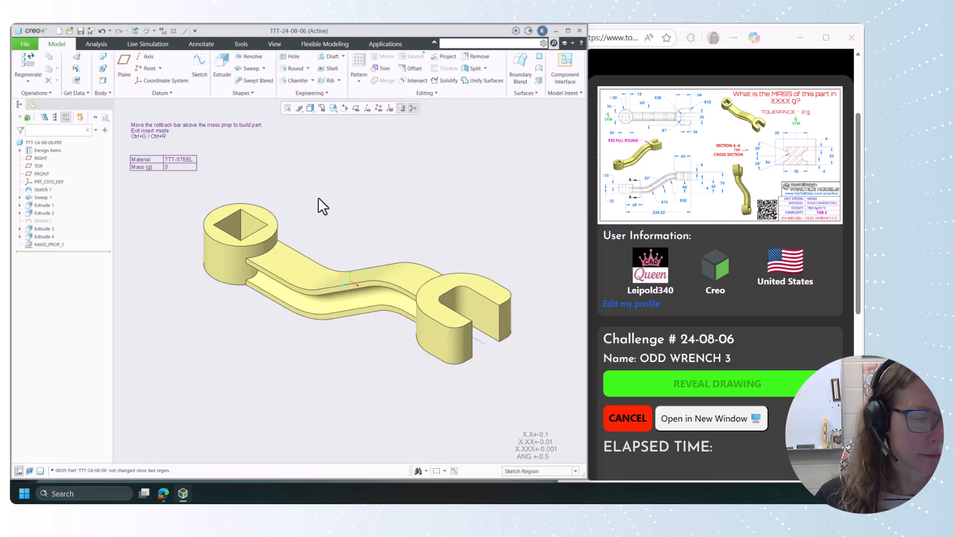
Set the selection filter to Geometry and select the Mass cell in the model's table to refresh its value
{"action": "left_click", "coordinate": [540, 471]}
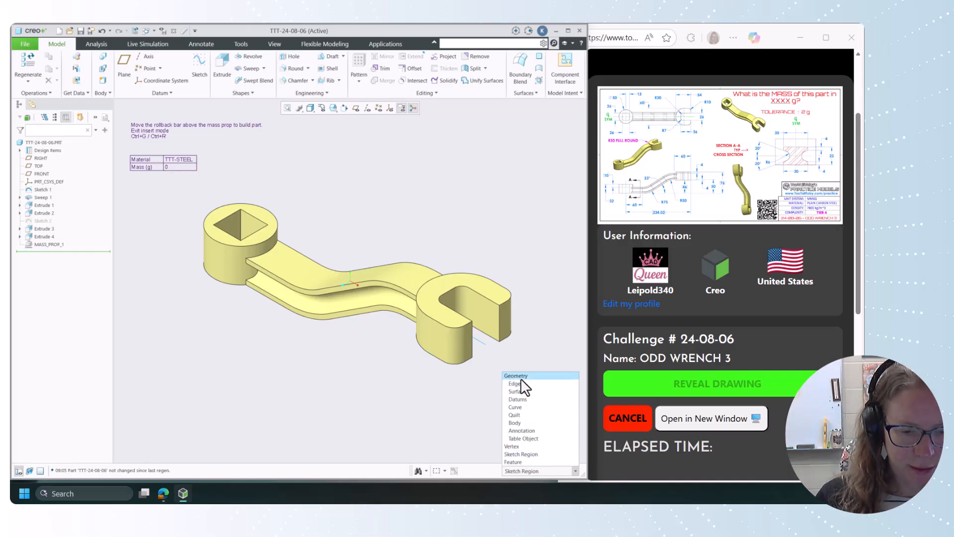
{"action": "left_click", "coordinate": [522, 381]}
{"action": "left_click", "coordinate": [181, 166]}
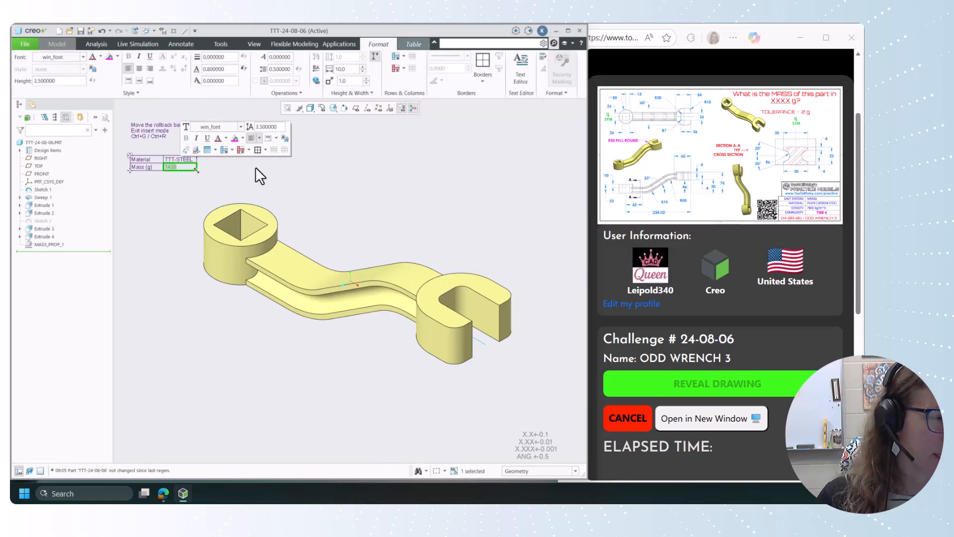
{"action": "left_click", "coordinate": [297, 195]}
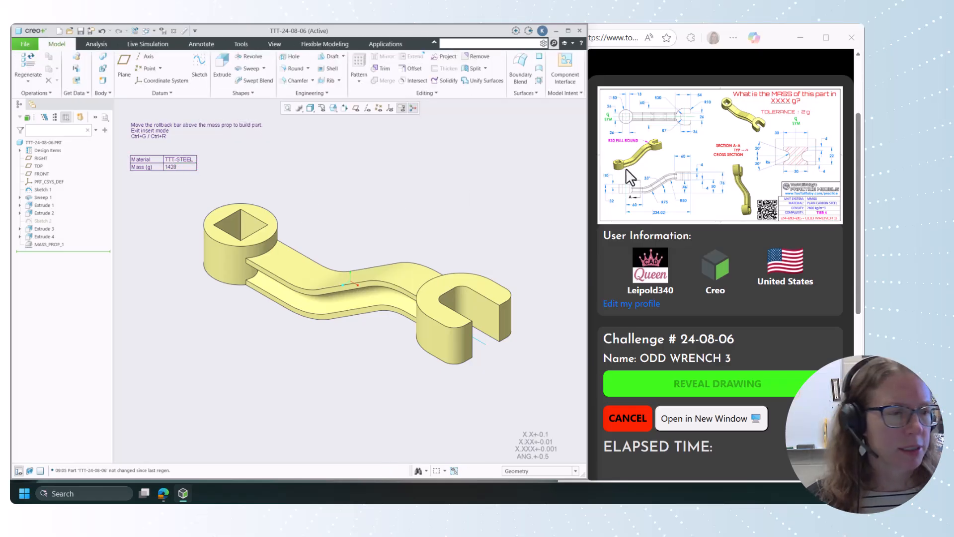
Switch to the browser, enter 1428 grams as the mass of challenge 24-08-06 and submit the answer and the time
{"action": "scroll", "coordinate": [663, 393], "scroll_direction": "down", "scroll_amount": 3}
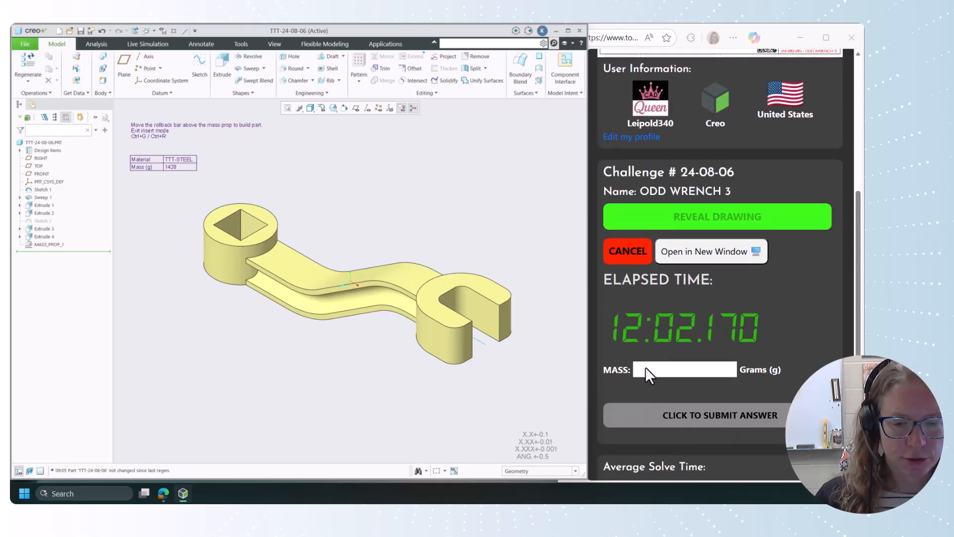
{"action": "left_click", "coordinate": [645, 368]}
{"action": "type", "text": "1428"}
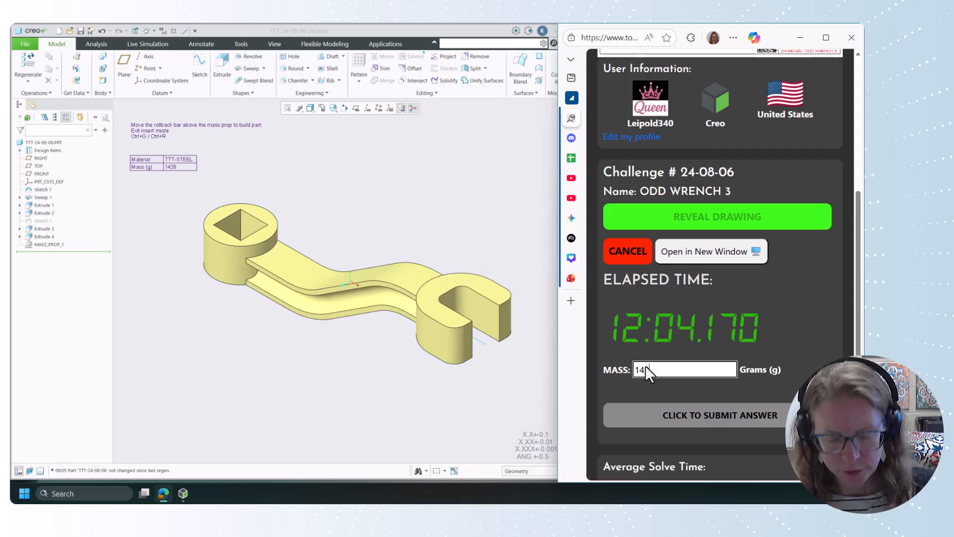
{"action": "key", "text": "Return"}
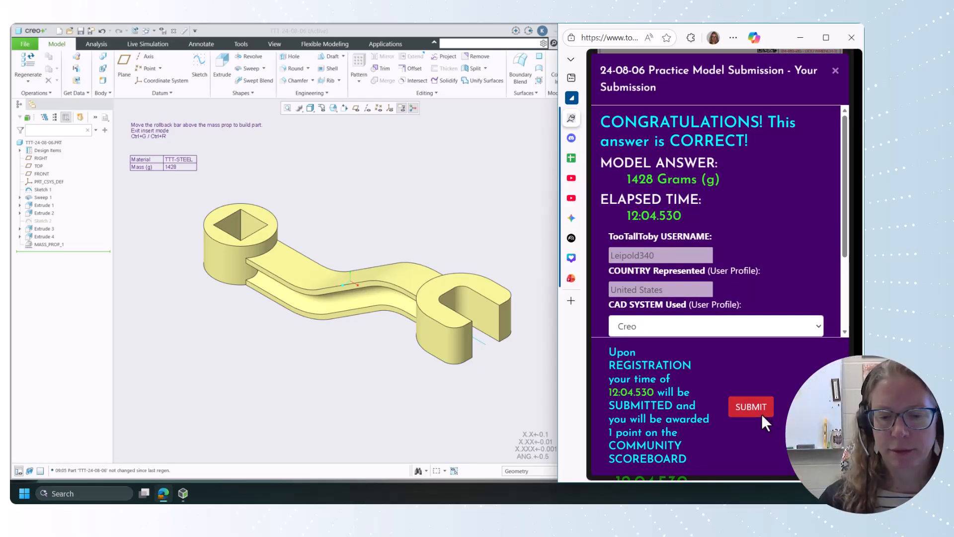
{"action": "left_click", "coordinate": [762, 399]}
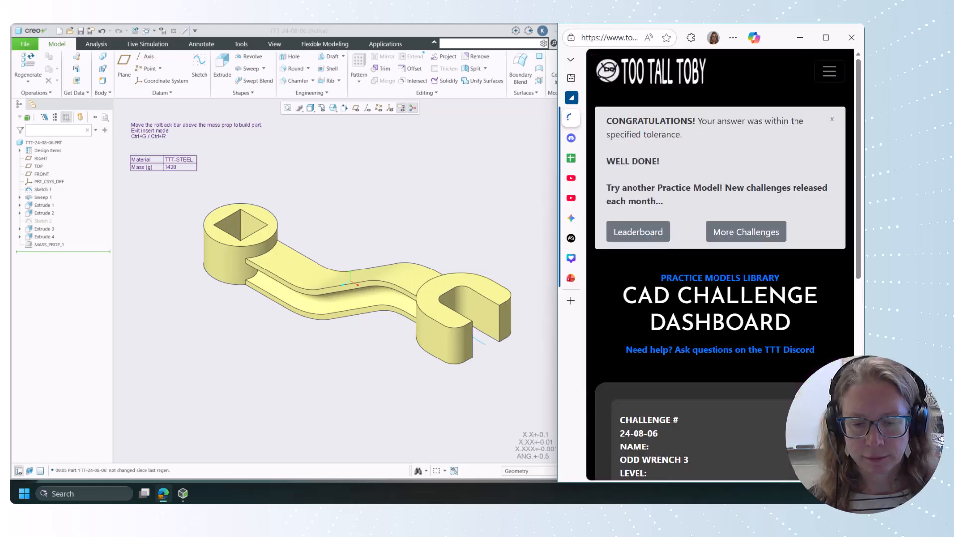
Look through the challenge dashboard statistics and open the Top 100 ranking for ODD WRENCH 3
{"action": "scroll", "coordinate": [798, 351], "scroll_direction": "down", "scroll_amount": 10}
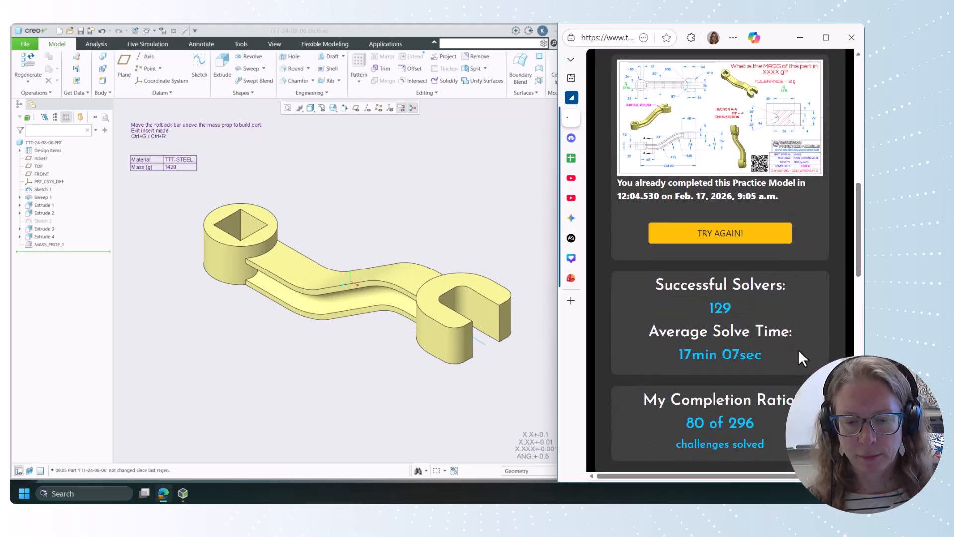
{"action": "scroll", "coordinate": [799, 349], "scroll_direction": "down", "scroll_amount": 1}
{"action": "scroll", "coordinate": [799, 349], "scroll_direction": "down", "scroll_amount": 2}
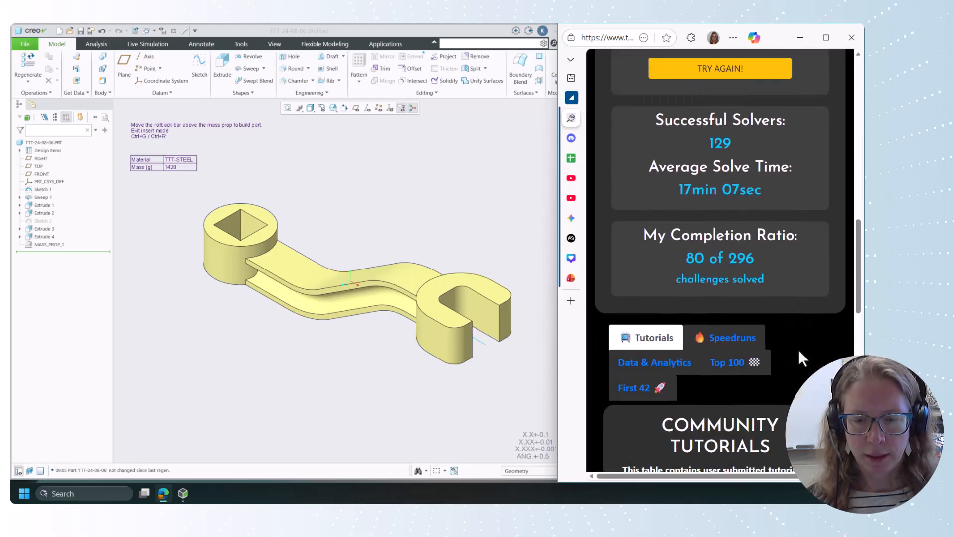
{"action": "scroll", "coordinate": [786, 256], "scroll_direction": "down", "scroll_amount": 4}
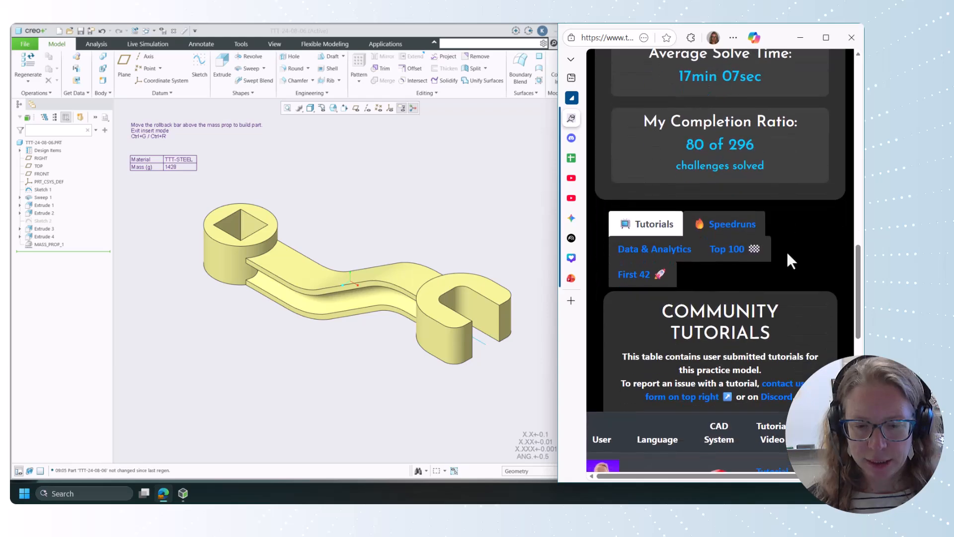
{"action": "left_click", "coordinate": [741, 143]}
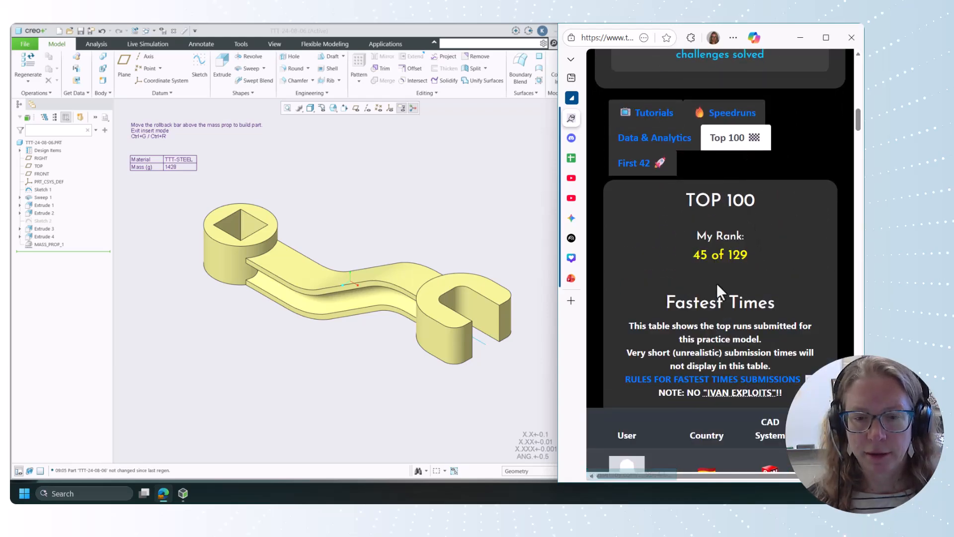
{"action": "scroll", "coordinate": [755, 254], "scroll_direction": "up", "scroll_amount": 1}
Switch back to Creo and examine the finished wrench's handle, heads and openings from several directions
{"action": "left_click", "coordinate": [340, 180]}
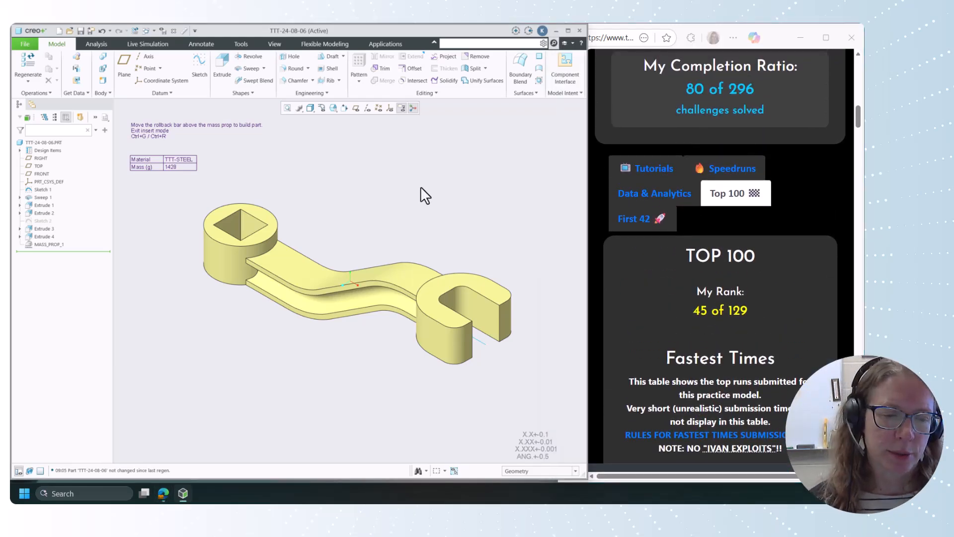
{"action": "scroll", "coordinate": [431, 187], "scroll_direction": "up", "scroll_amount": 2}
{"action": "scroll", "coordinate": [438, 187], "scroll_direction": "down", "scroll_amount": 1}
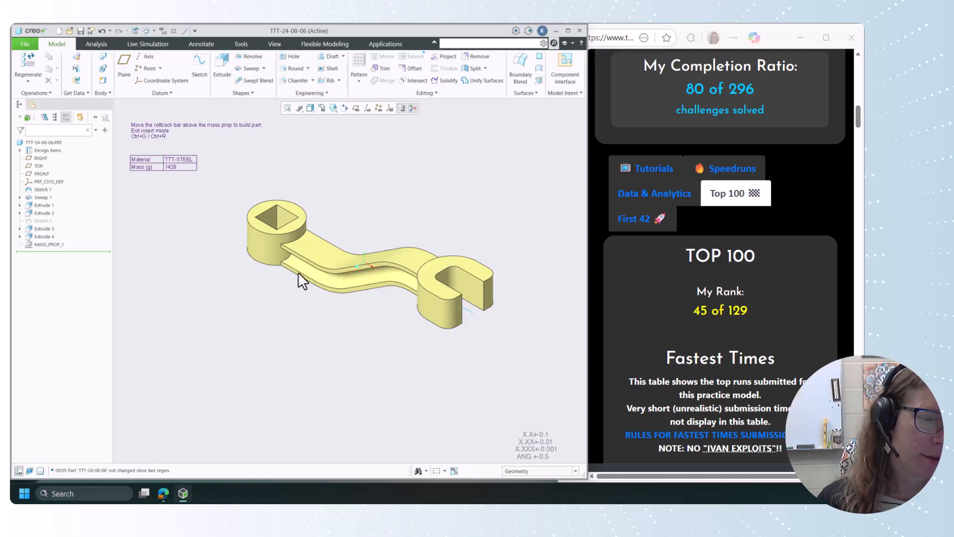
{"action": "scroll", "coordinate": [346, 298], "scroll_direction": "down", "scroll_amount": 2}
{"action": "middle_click_drag", "start_coordinate": [339, 334], "coordinate": [336, 313]}
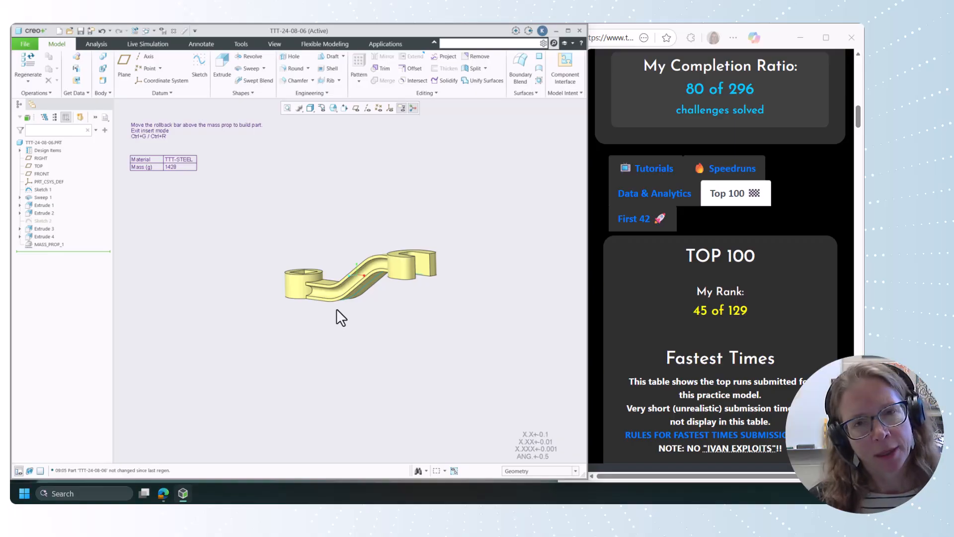
{"action": "mouse_move", "coordinate": [374, 323]}
{"action": "middle_mouse_down"}
{"action": "mouse_move", "coordinate": [359, 362]}
{"action": "mouse_move", "coordinate": [357, 342]}
{"action": "mouse_move", "coordinate": [588, 238]}
{"action": "mouse_move", "coordinate": [532, 257]}
{"action": "mouse_move", "coordinate": [522, 276]}
{"action": "mouse_move", "coordinate": [573, 264]}
{"action": "mouse_move", "coordinate": [554, 225]}
{"action": "mouse_move", "coordinate": [457, 252]}
{"action": "middle_mouse_up"}
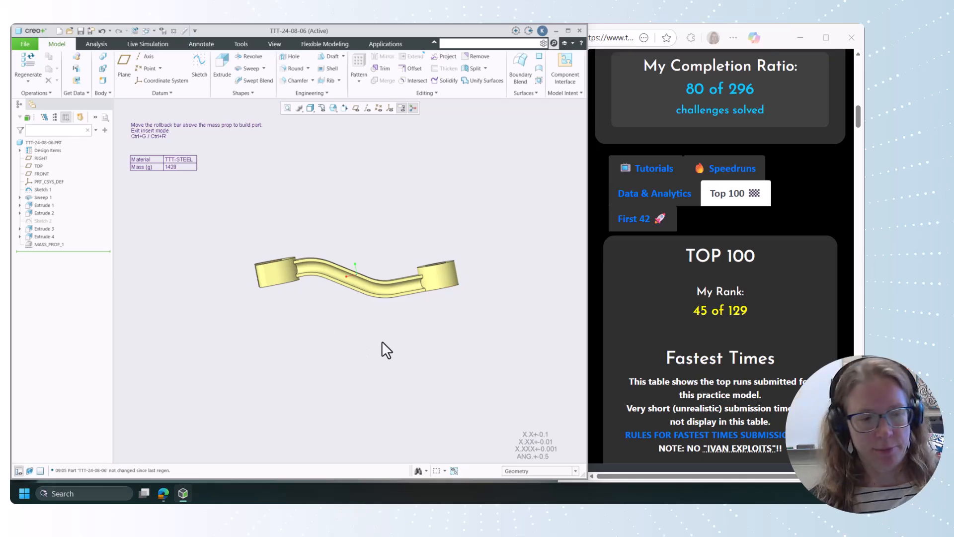
{"action": "middle_click_drag", "start_coordinate": [383, 347], "coordinate": [385, 379]}
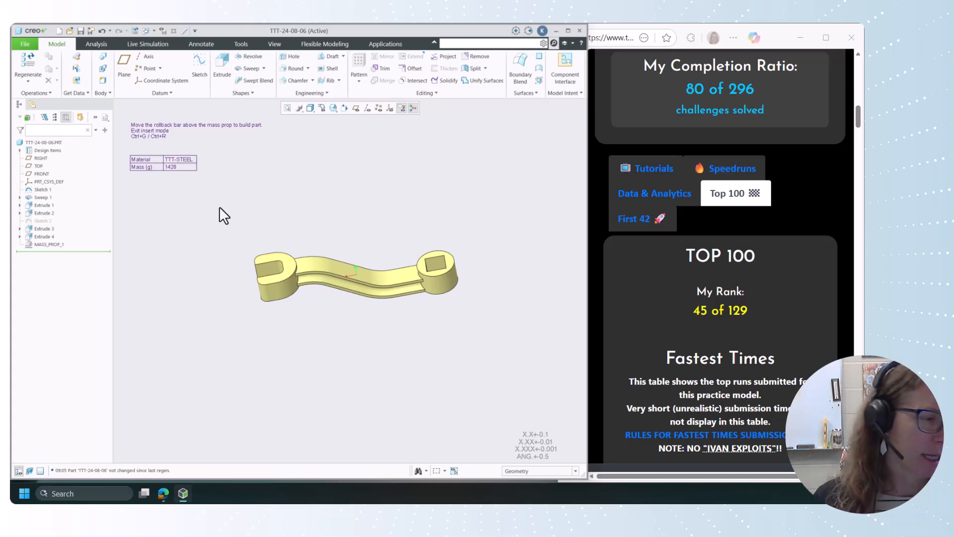
{"action": "mouse_move", "coordinate": [321, 351]}
{"action": "middle_mouse_down"}
{"action": "mouse_move", "coordinate": [330, 377]}
{"action": "mouse_move", "coordinate": [299, 317]}
{"action": "mouse_move", "coordinate": [201, 347]}
{"action": "mouse_move", "coordinate": [375, 377]}
{"action": "middle_mouse_up"}
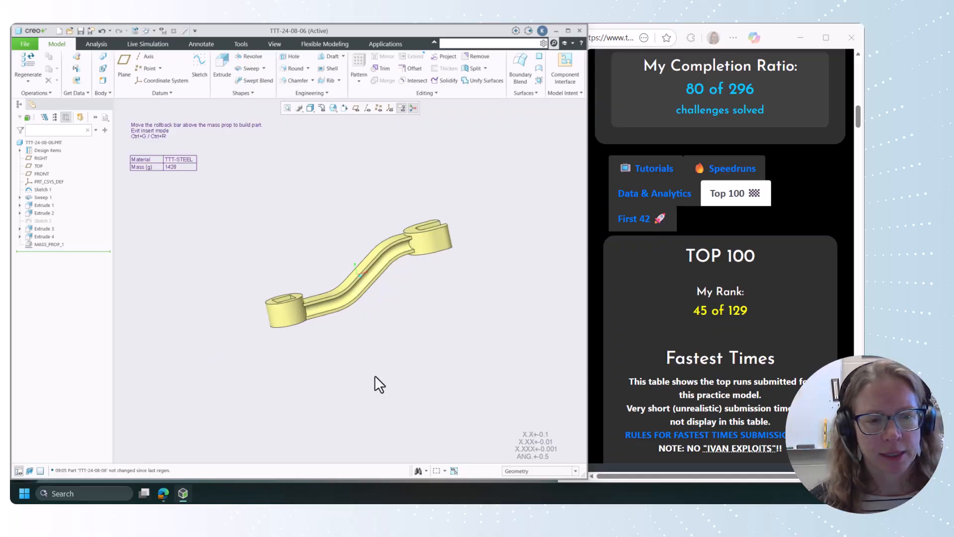